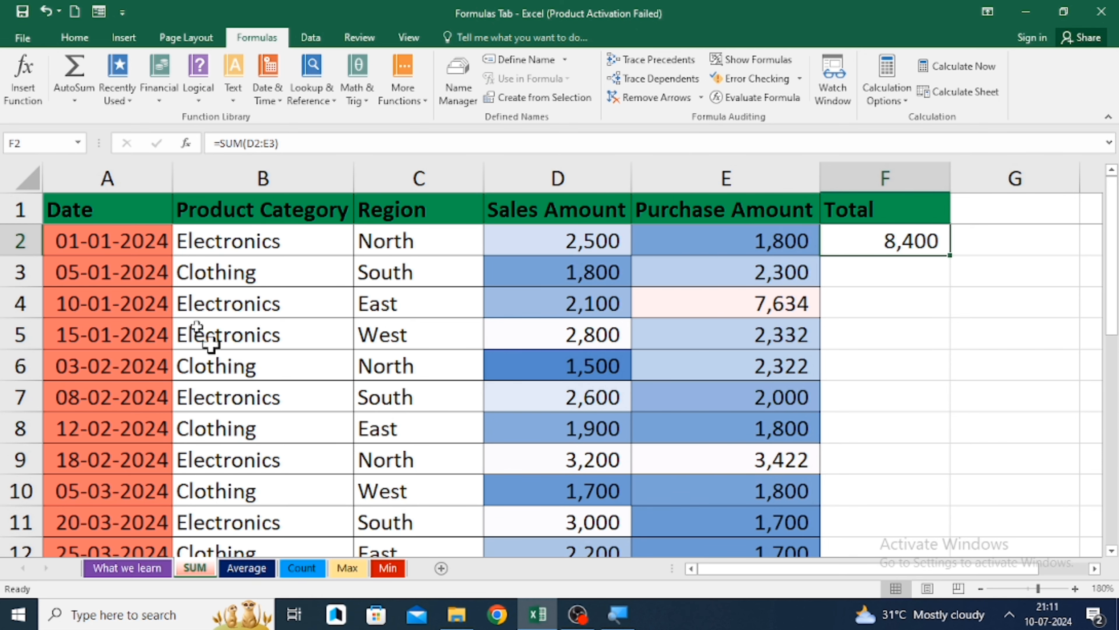
Open the Average sheet and go to the Date header in cell A1
click(245, 570)
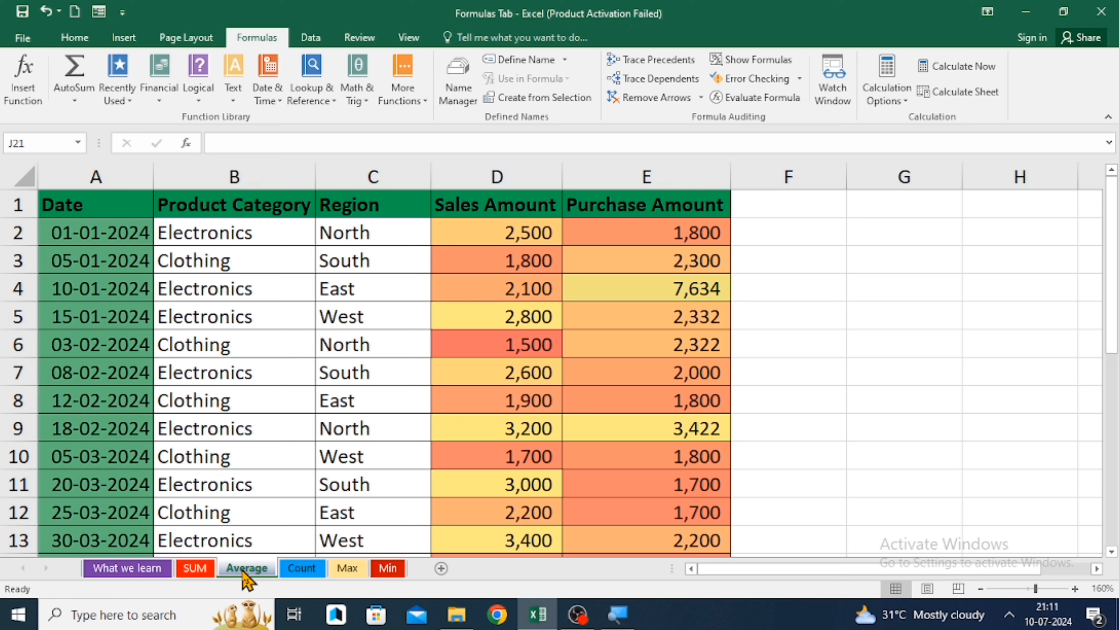
click(328, 320)
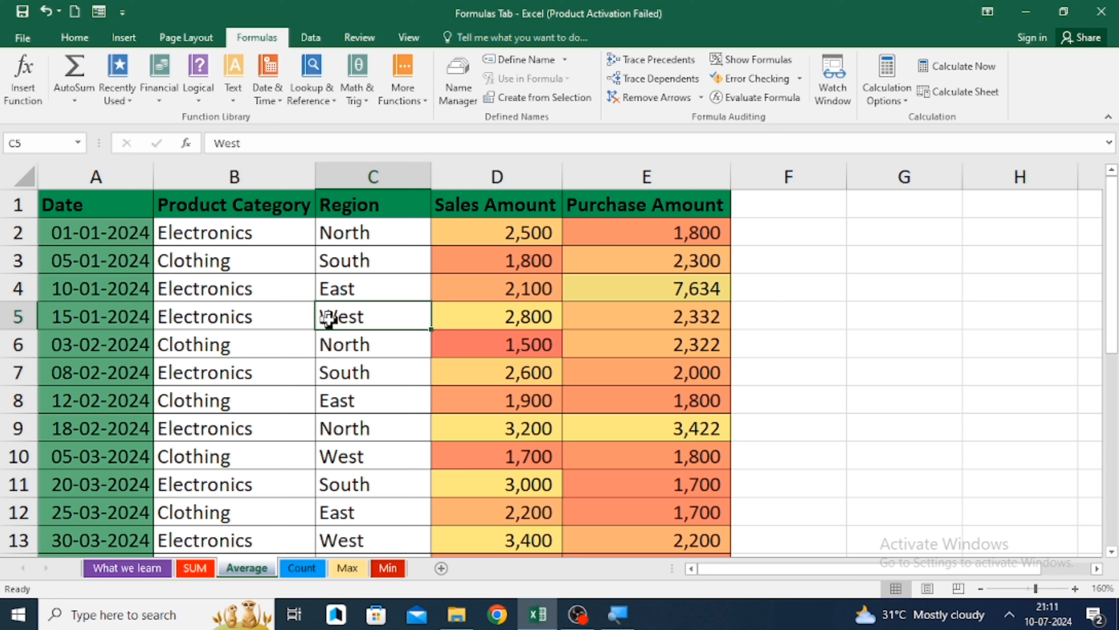
key(ctrl+Up)
key(Left)
key(Left)
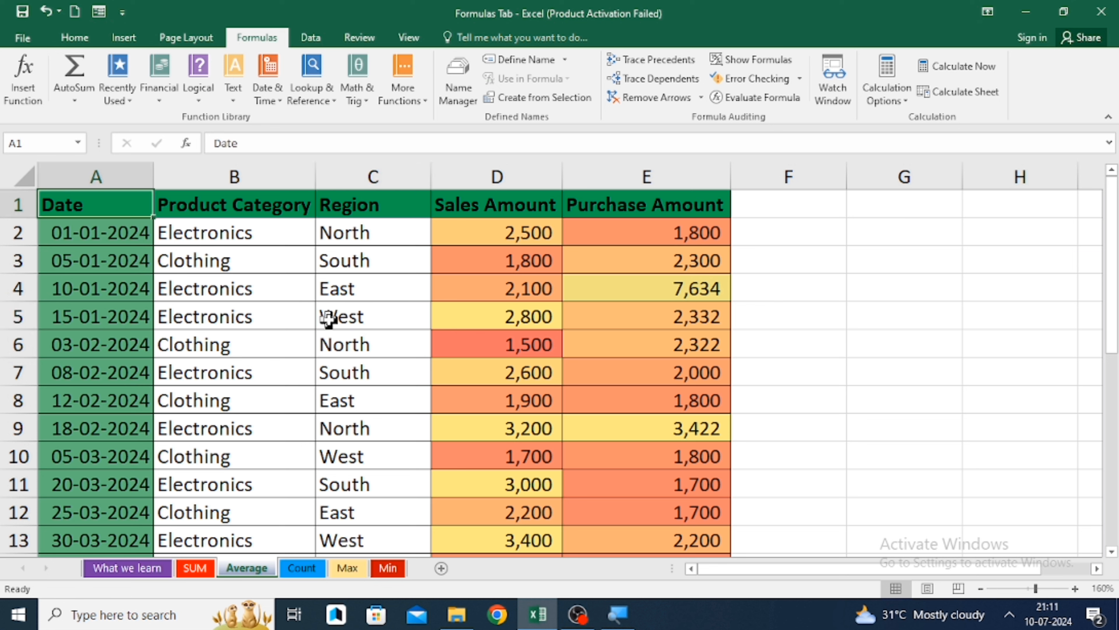
Examine the table's headers and the Sales Amount and Purchase Amount columns down to the end of the data
key(ctrl+Right)
key(Right)
key(Right)
key(Left)
key(Left)
key(ctrl+Left)
key(ctrl+Right)
key(Down)
key(Down)
key(Left)
key(ctrl+Left)
key(ctrl+Up)
key(Right)
key(Right)
key(Right)
key(Right)
key(ctrl+Down)
key(Left)
key(Up)
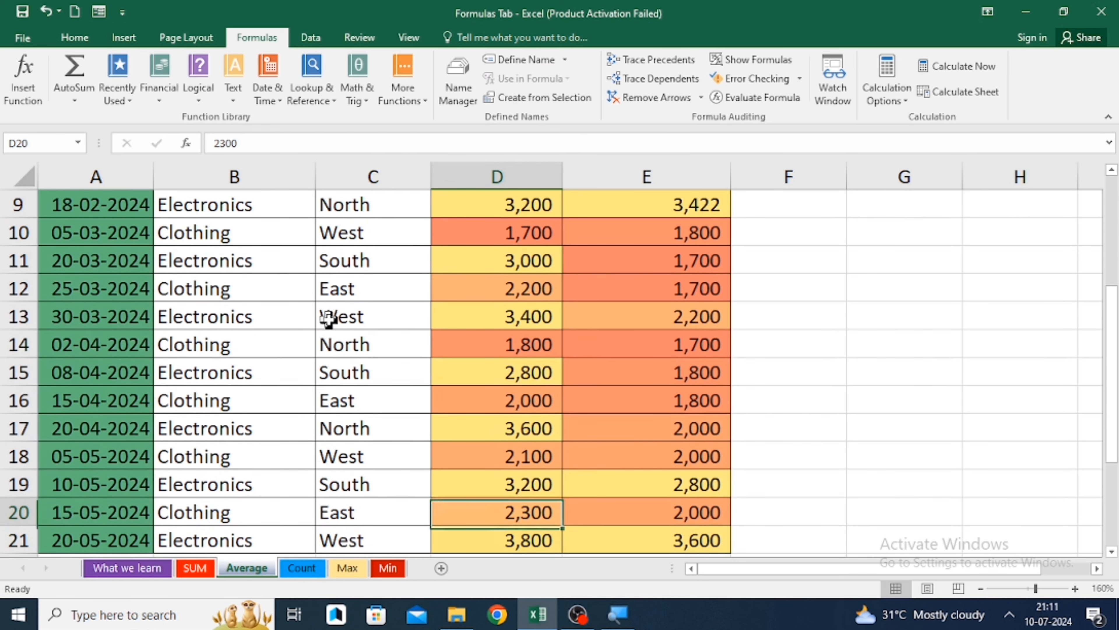
key(Right)
key(ctrl+Up)
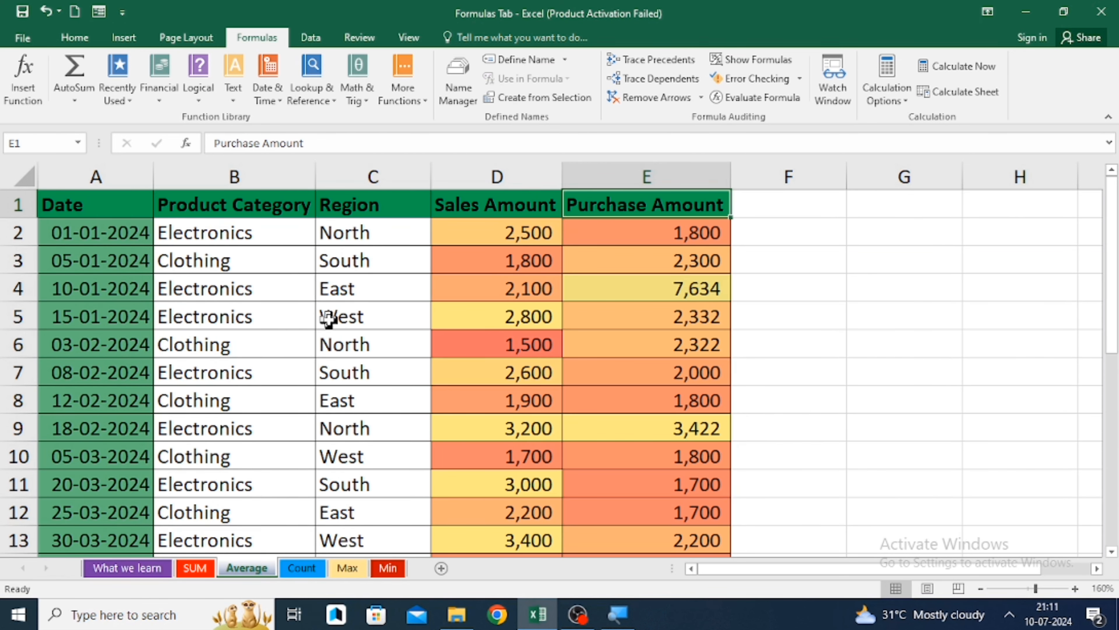
Enter the sample numbers 10 in cell G1 and 2 in cell G2
key(Right)
key(Right)
text(10)
key(Return)
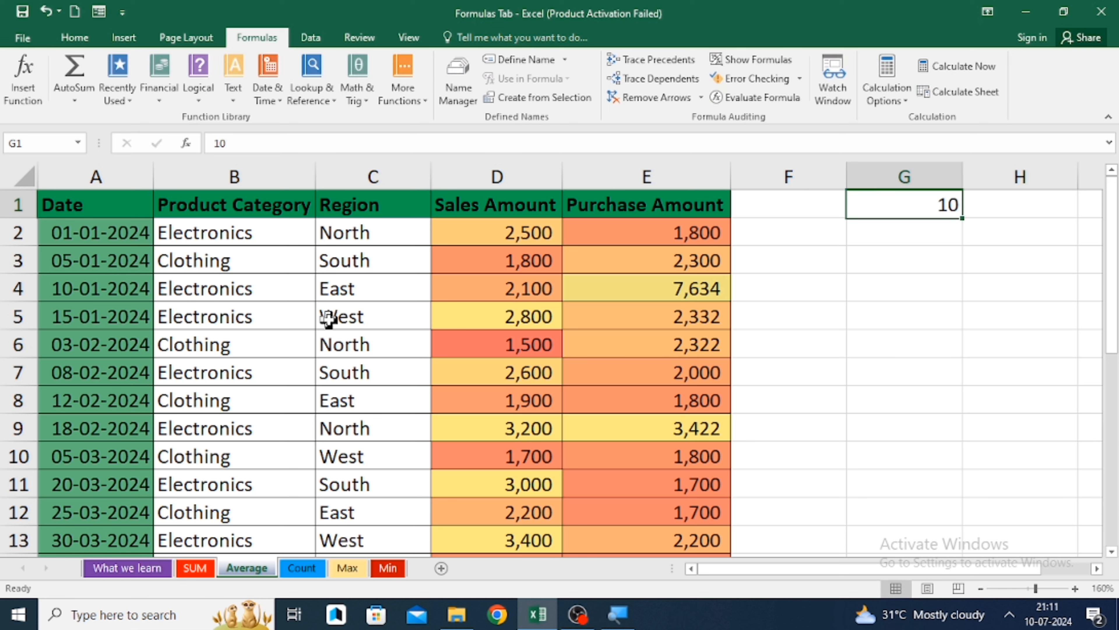
text(2)
key(Return)
key(Up)
key(Right)
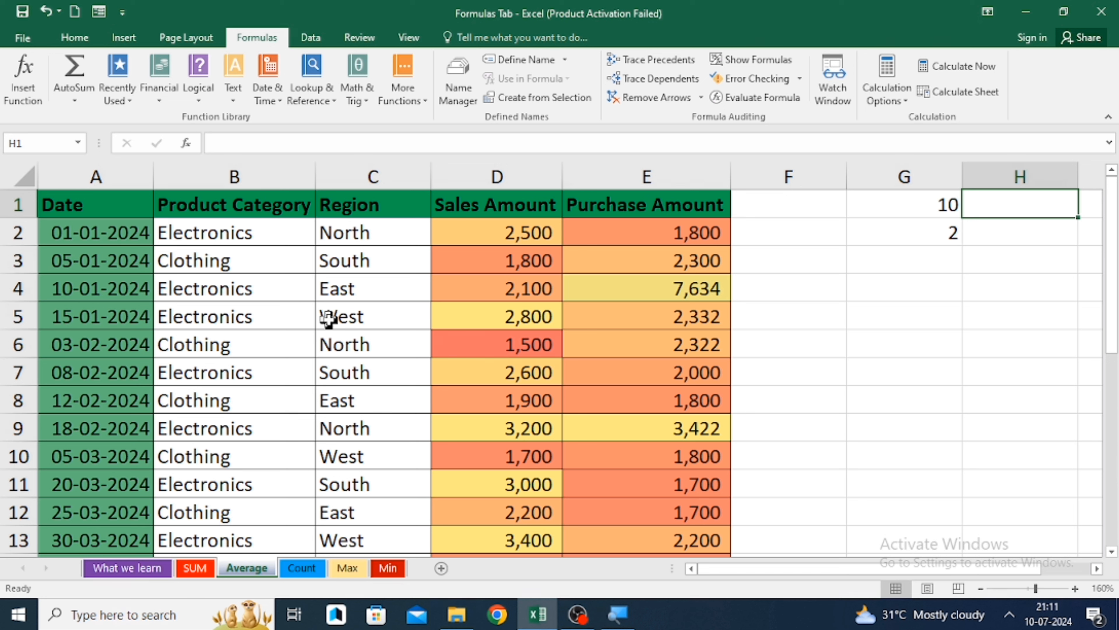
Select G1:G2 to check the average of the sample numbers, and clear both cells
key(Left)
key(shift+Down)
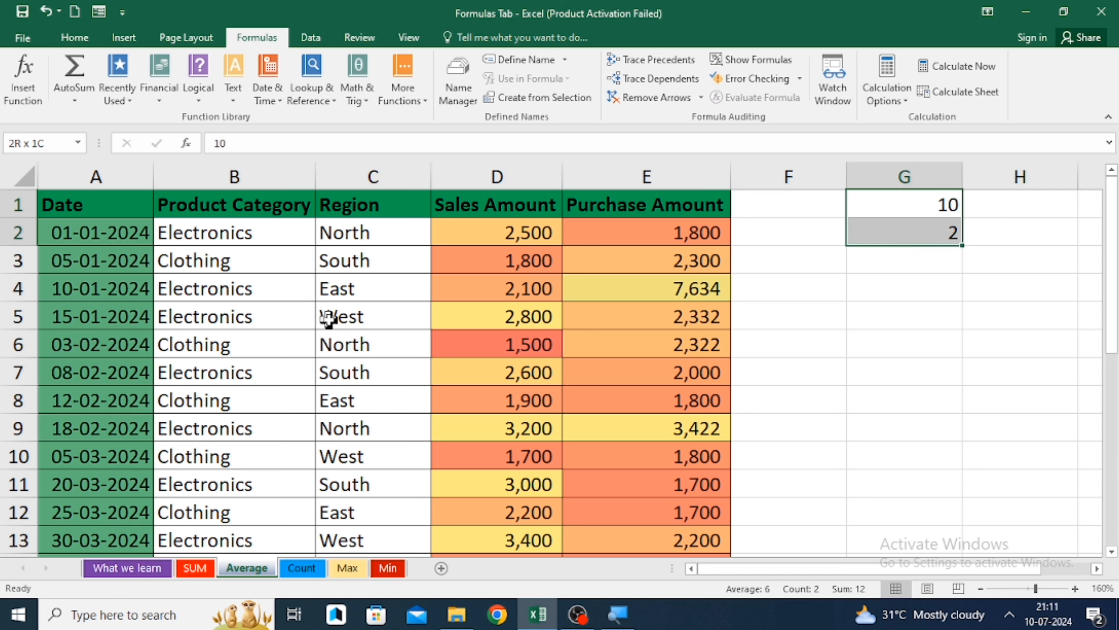
key(Delete)
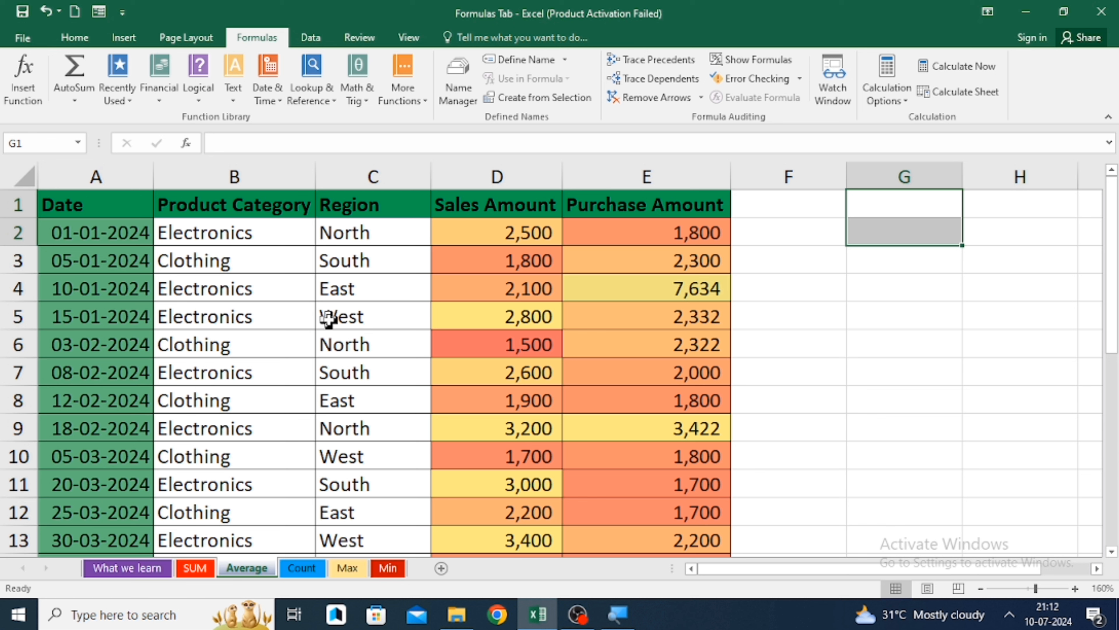
Review each column header from Date to Purchase Amount and go through the Date column to its last row
key(Left)
key(Left)
key(Left)
key(Left)
key(Left)
key(Left)
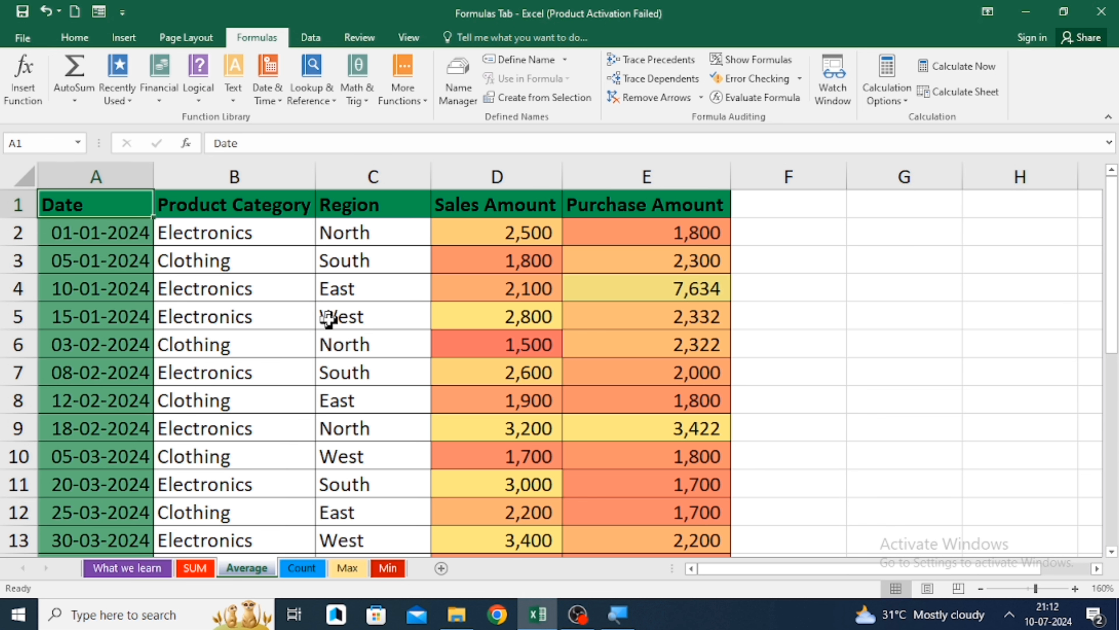
key(Right)
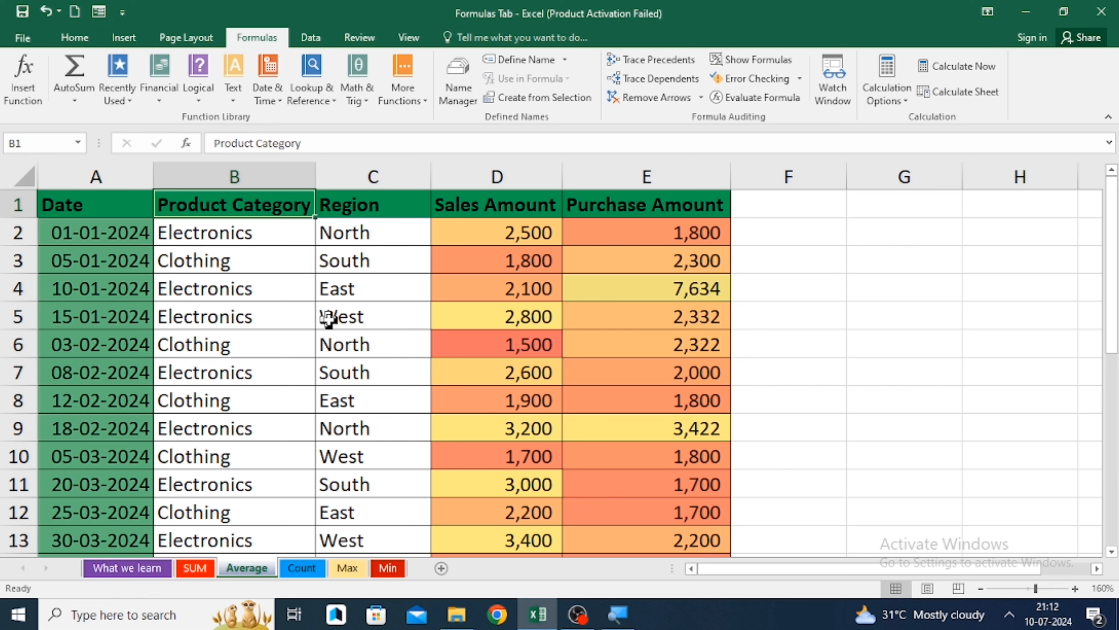
key(Right)
key(Right)
key(Right)
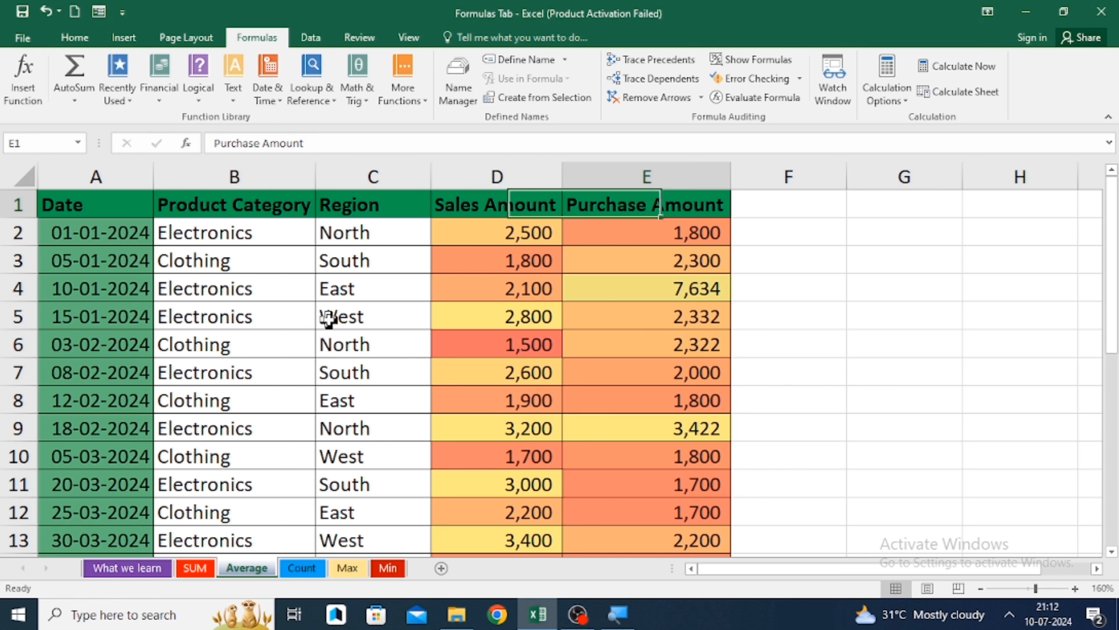
key(Left)
key(Left)
key(Left)
key(Left)
key(Down)
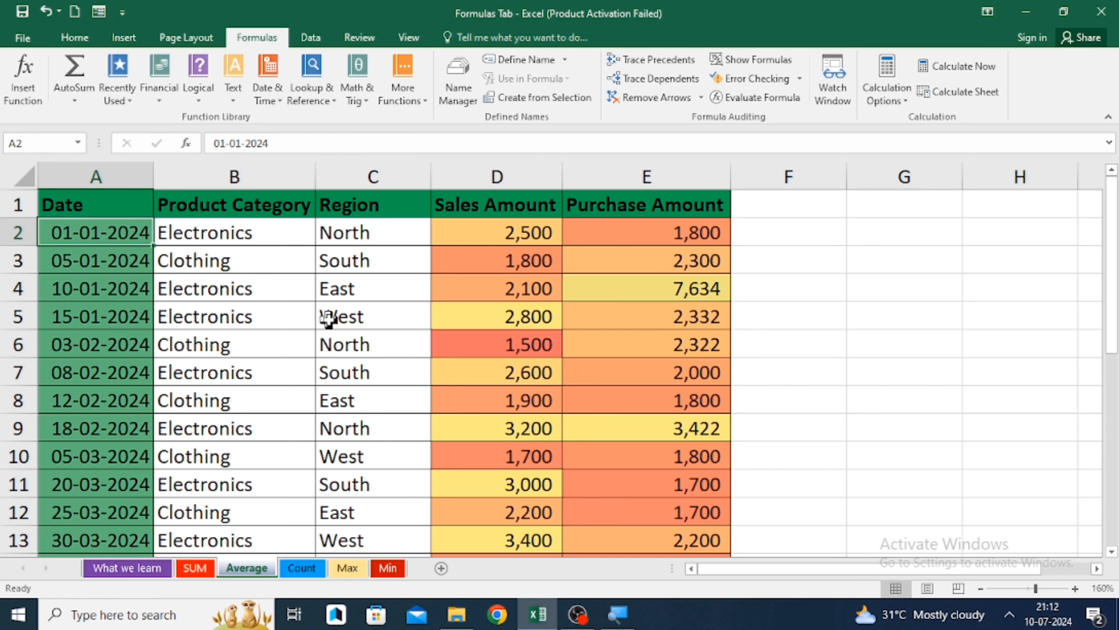
key(Right)
key(Left)
key(ctrl+Down)
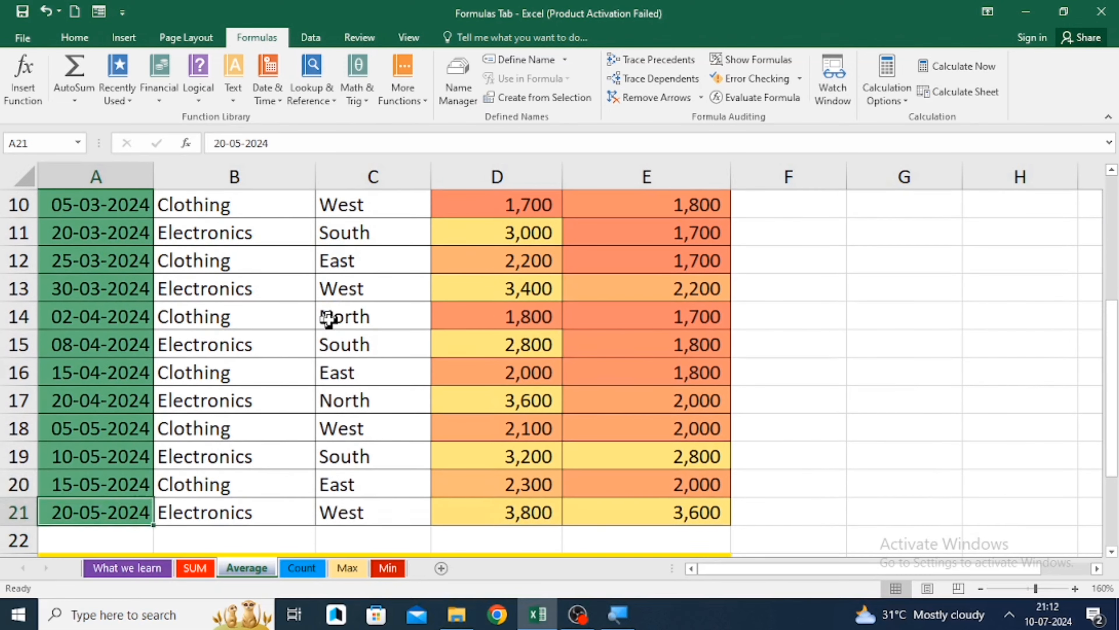
Select row 2 and freeze panes so the header row stays in view
key(ctrl+Up)
key(Down)
key(shift+space)
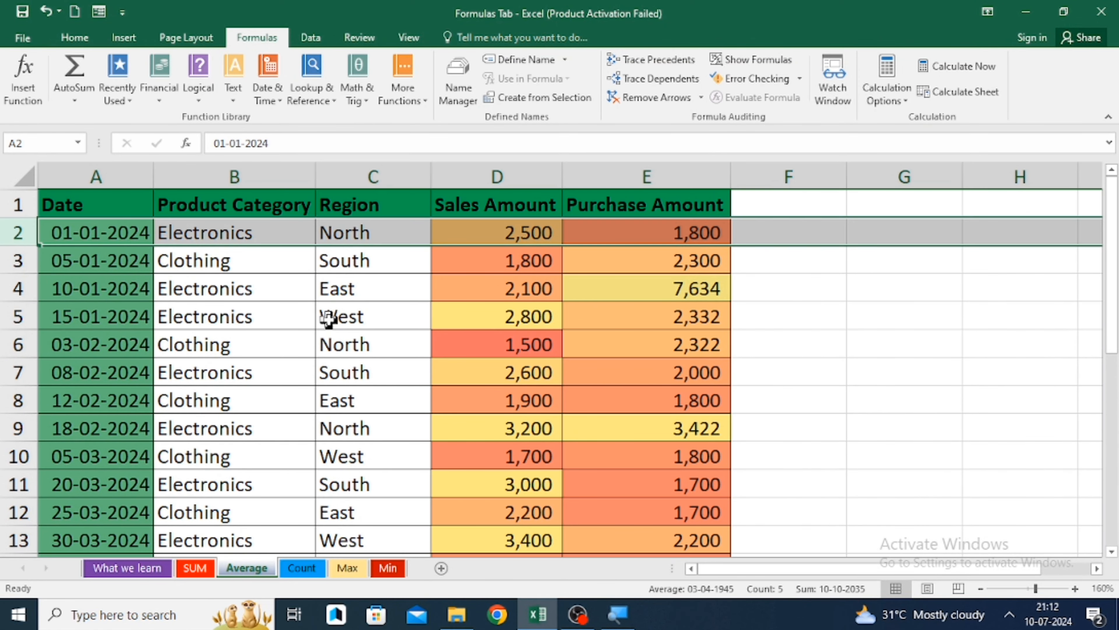
click(408, 37)
click(524, 83)
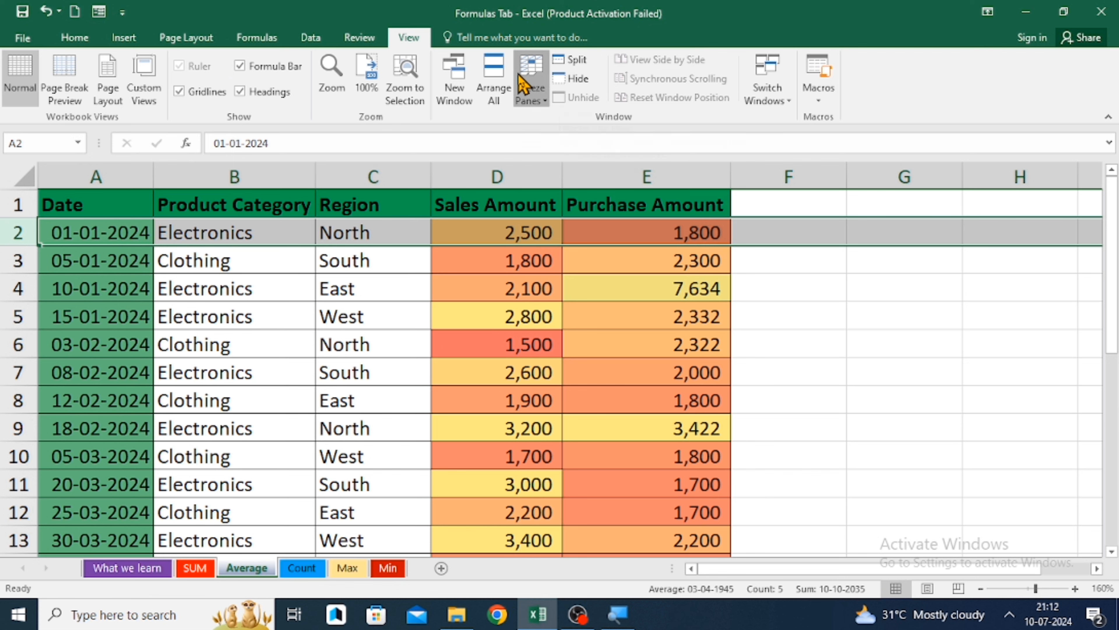
click(578, 132)
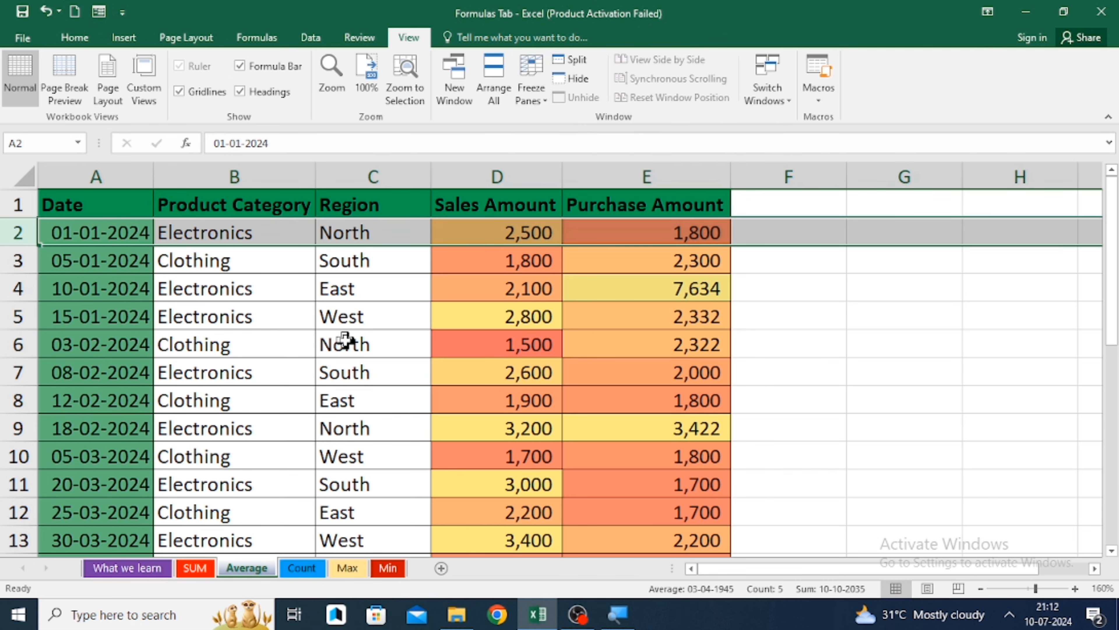
Check the frozen header by jumping down the Region column below the Total row and back to C2
click(346, 342)
key(ctrl+Down)
key(ctrl+Down)
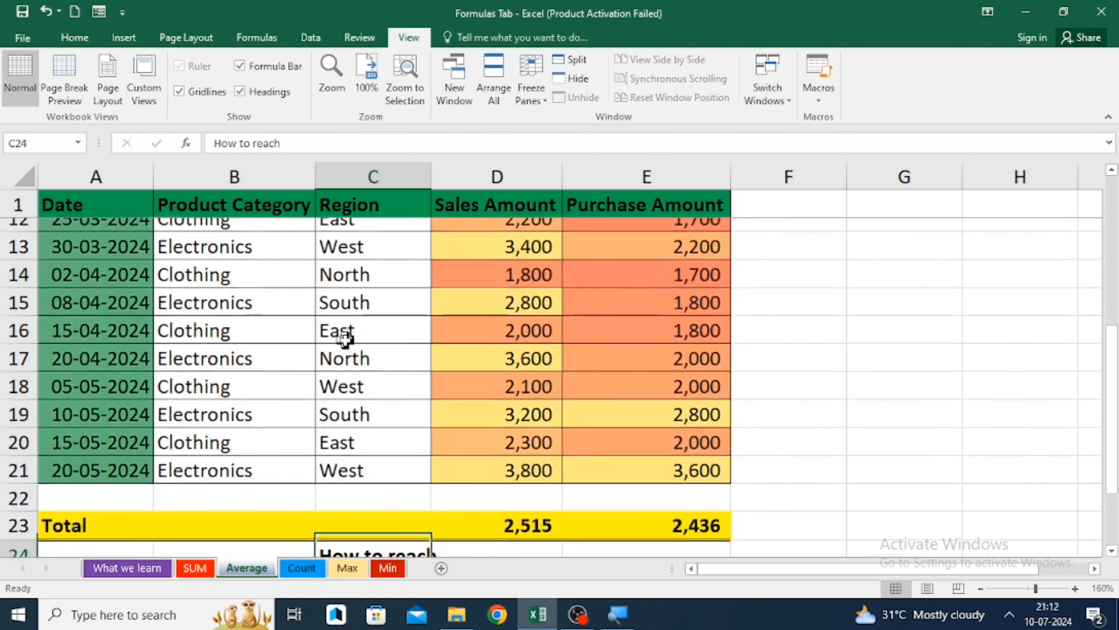
key(ctrl+Up)
key(ctrl+Up)
key(Down)
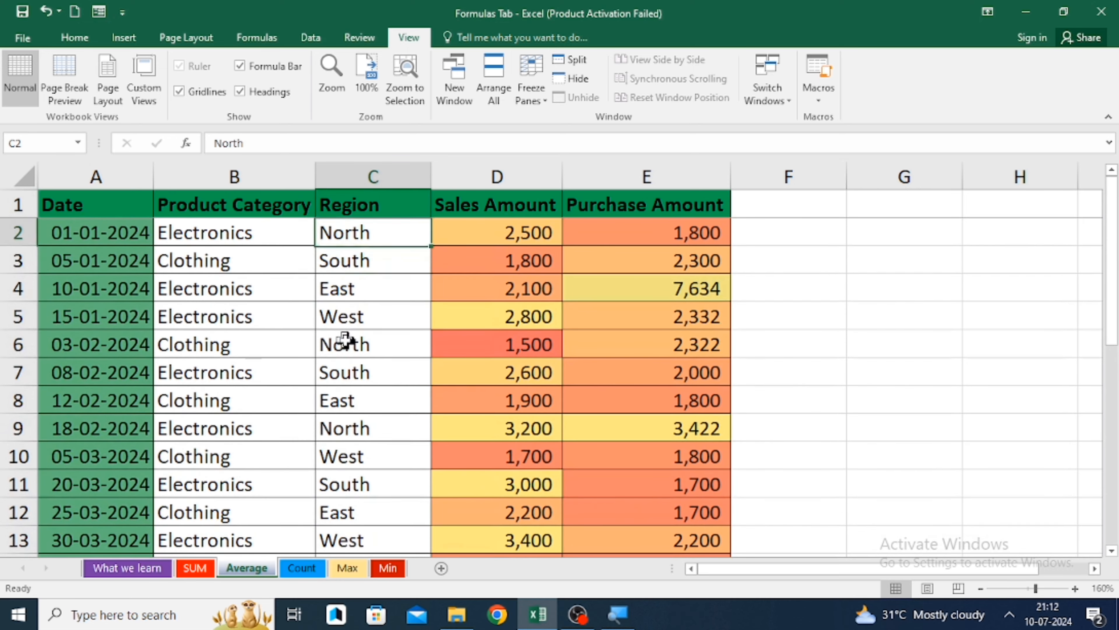
Look over the upper rows of the table, comparing the Sales Amount and Purchase Amount cells
key(Up)
key(Left)
key(Left)
key(Down)
key(Down)
key(Right)
key(Right)
key(Right)
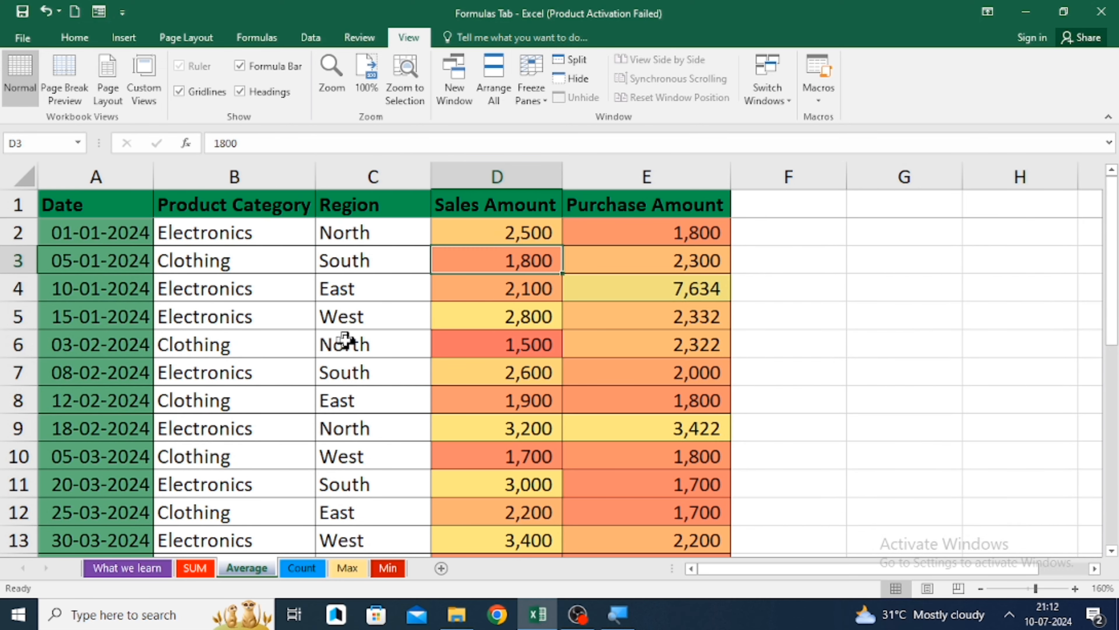
key(Up)
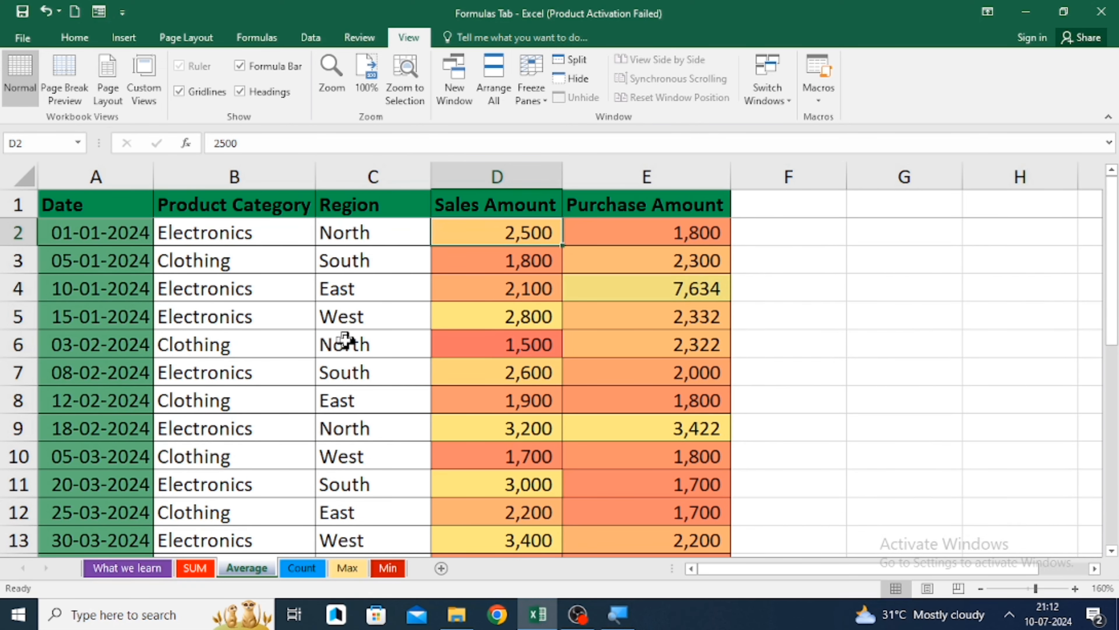
key(Down)
key(Down)
key(Right)
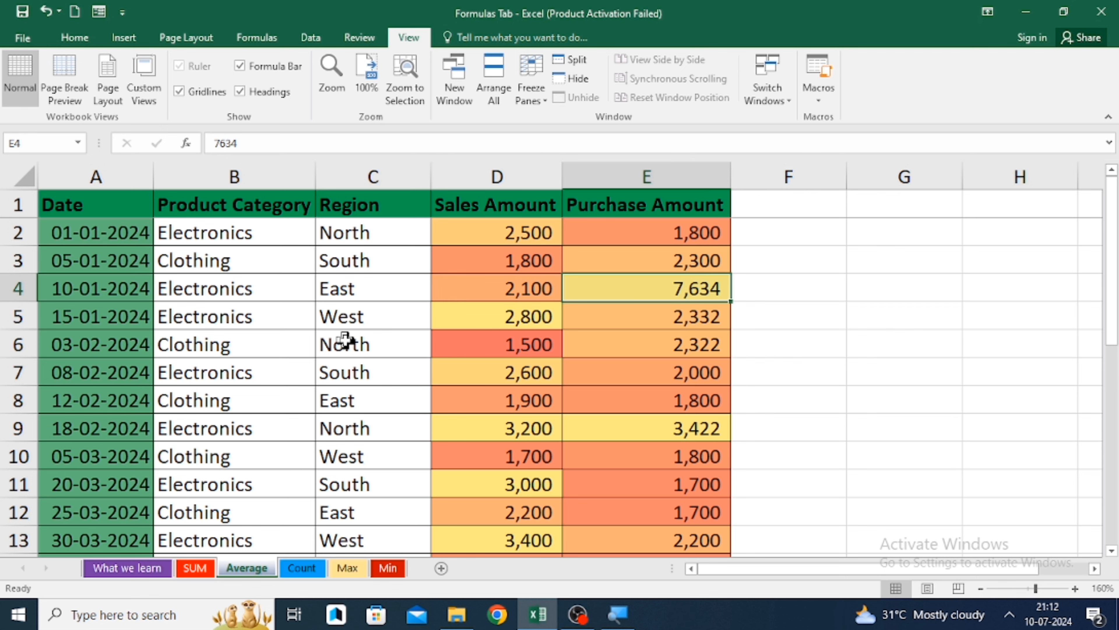
key(Up)
key(Up)
key(Left)
Inspect the existing formulas in the Total row for Sales Amount in D23 and Purchase Amount in E23
key(ctrl+Down)
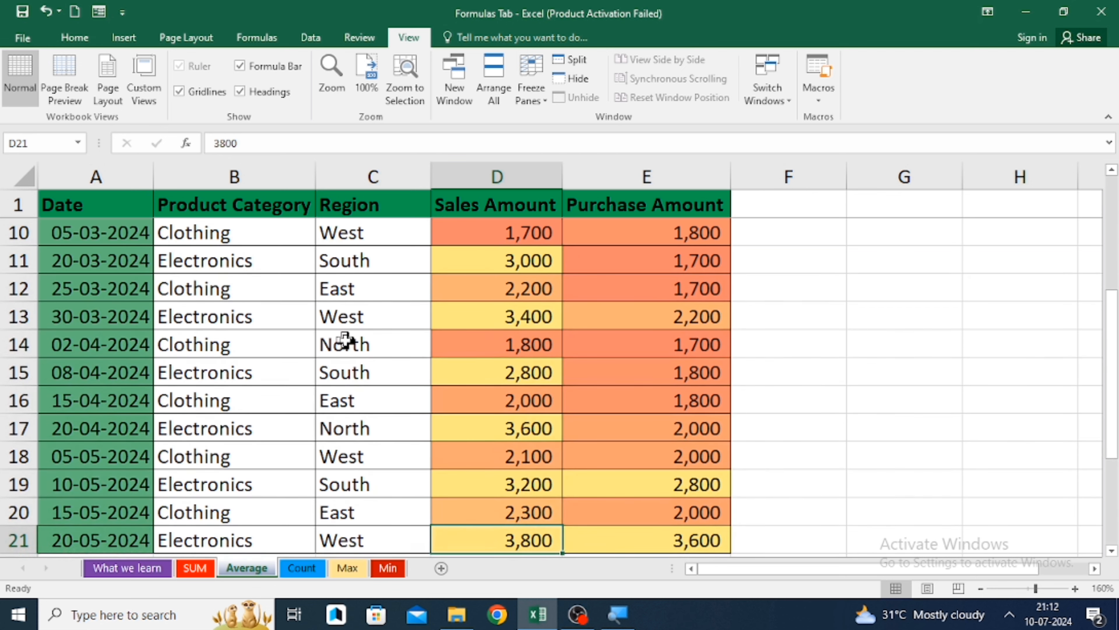
key(Up)
key(Down)
key(Down)
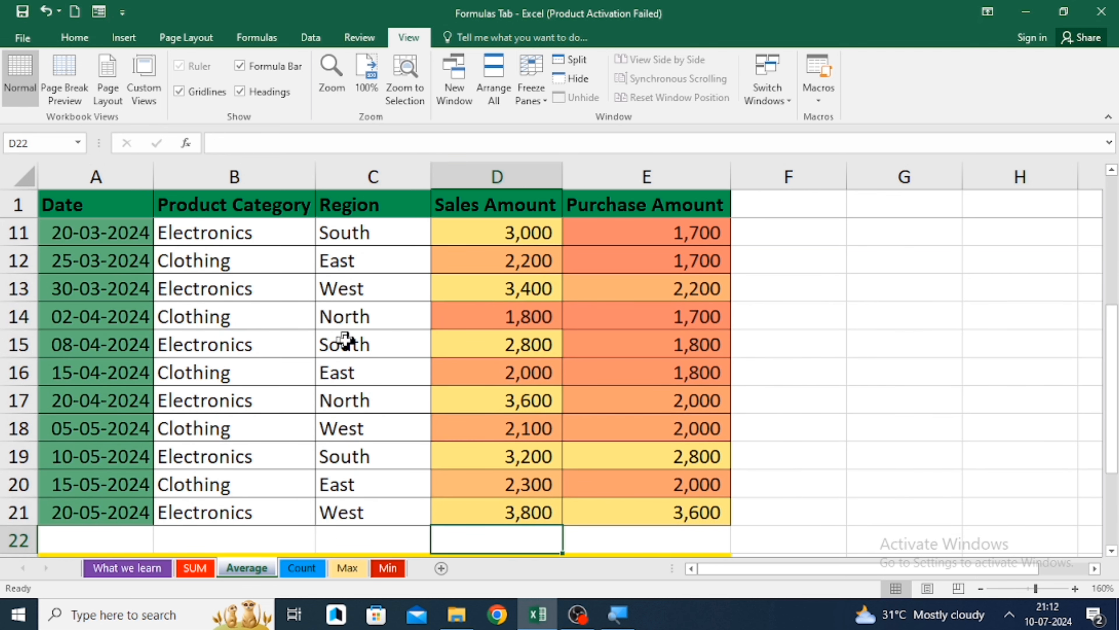
key(Down)
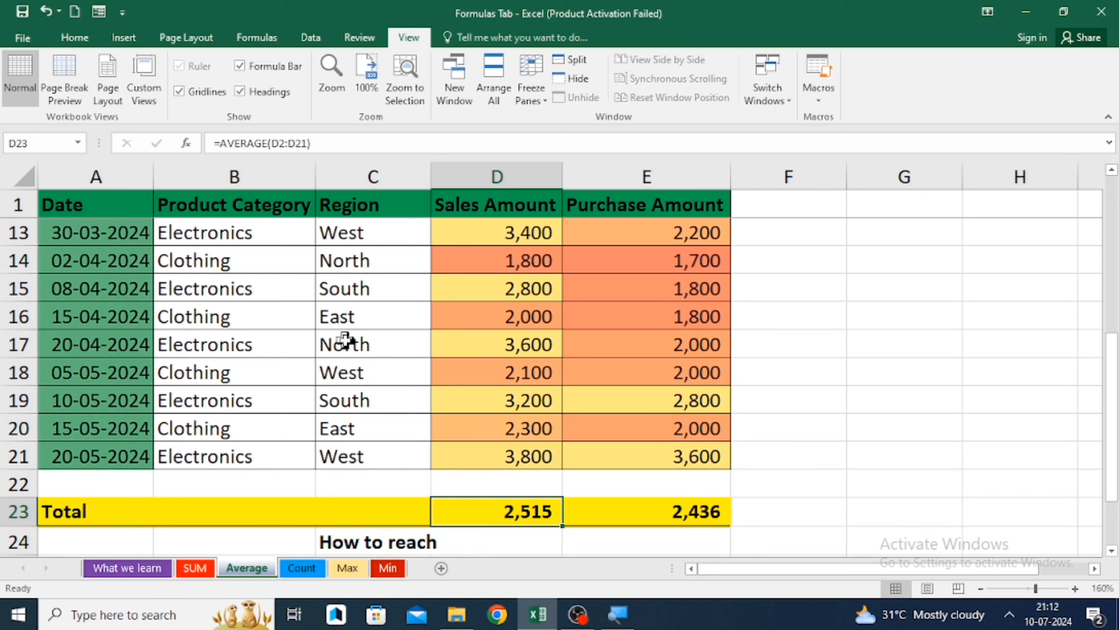
key(Right)
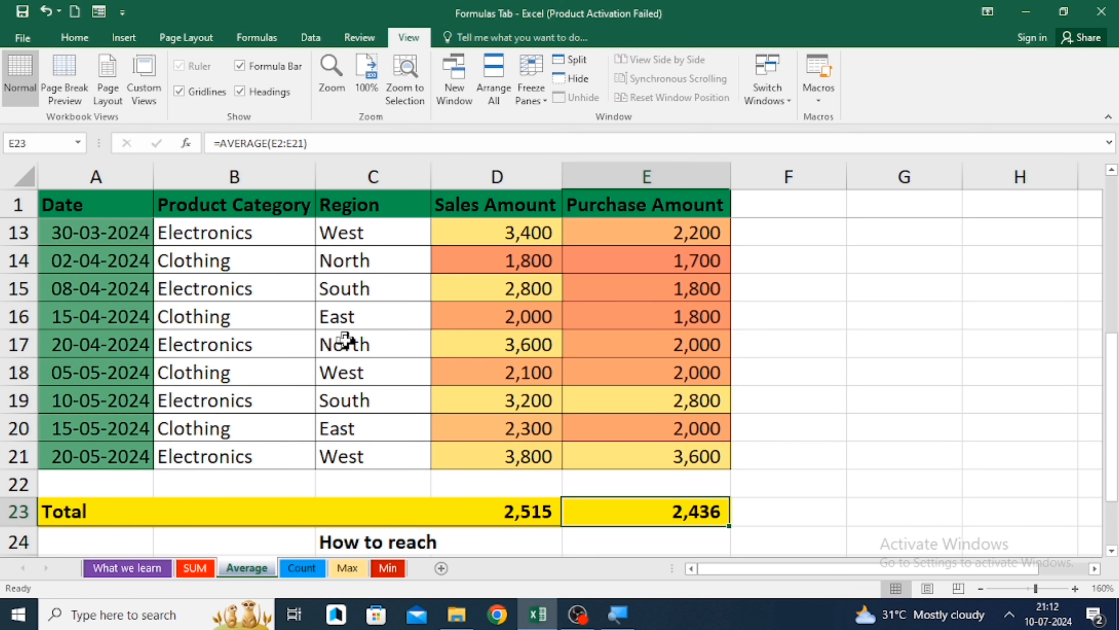
Clear the Purchase Amount average from cell E23 in the Total row
key(Up)
key(shift+Down)
key(Down)
key(Delete)
Start an AVERAGE formula in D23, the Sales Amount cell of the Total row
key(Left)
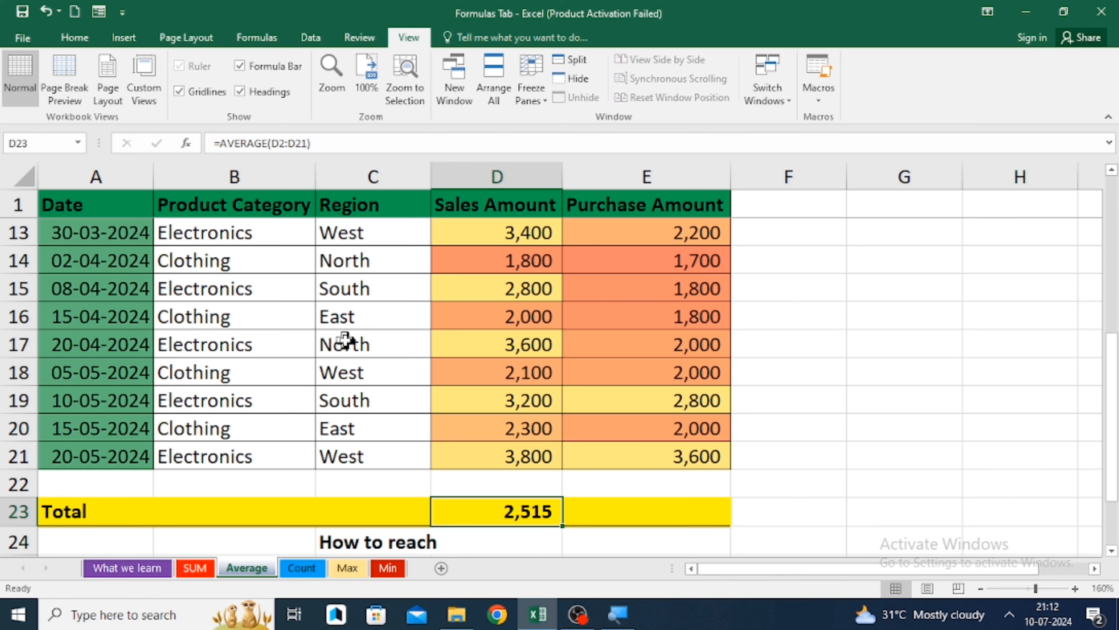
text(=av)
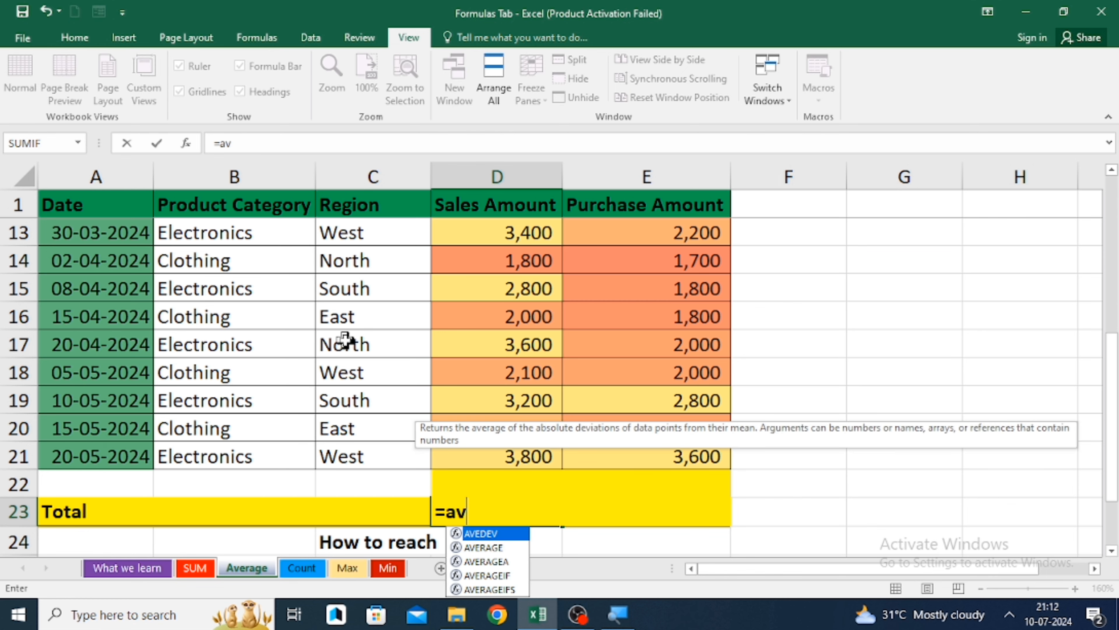
key(Down)
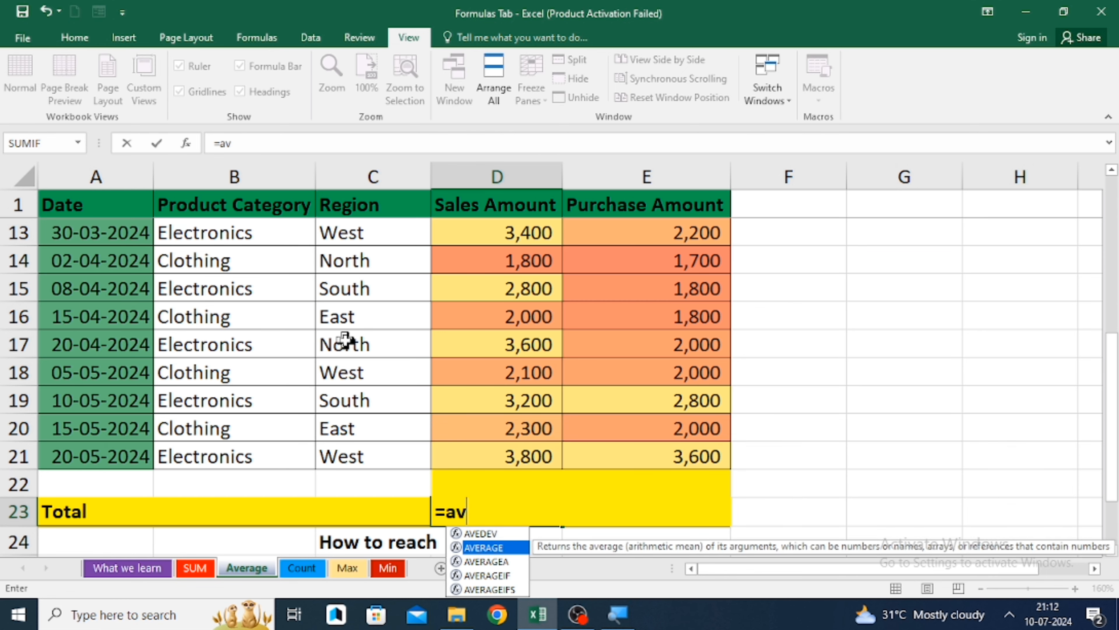
key(Escape)
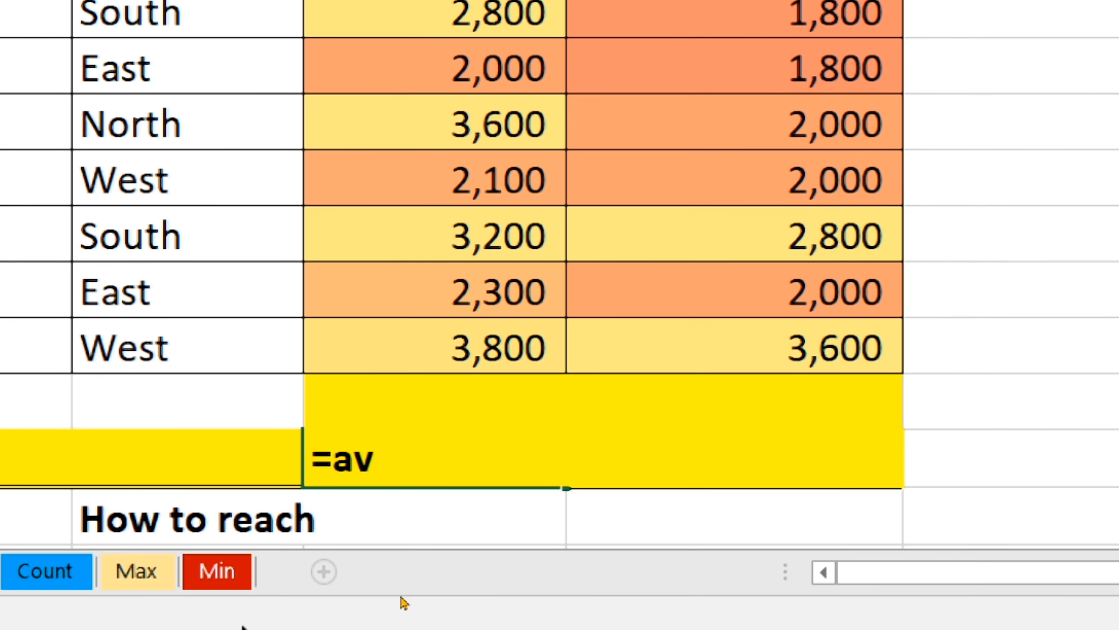
text(e)
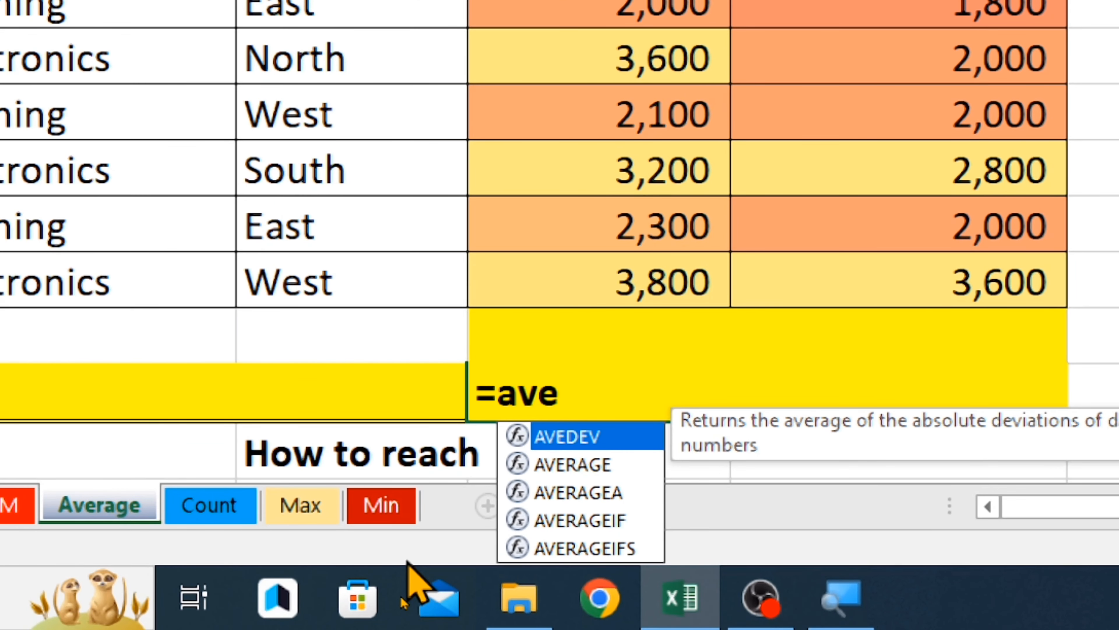
key(Down)
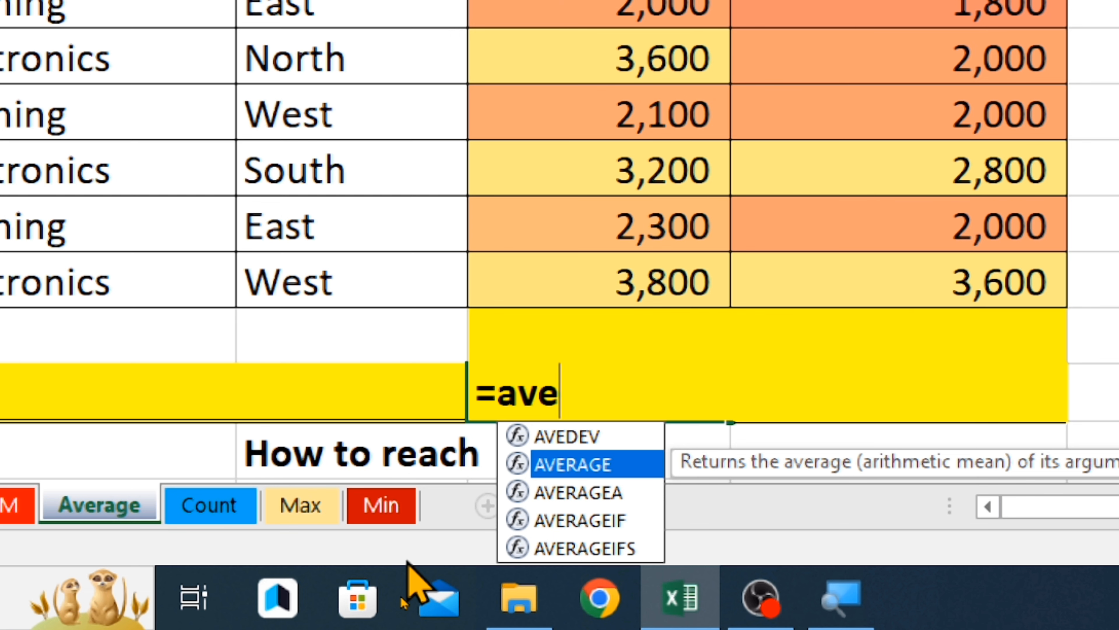
key(Tab)
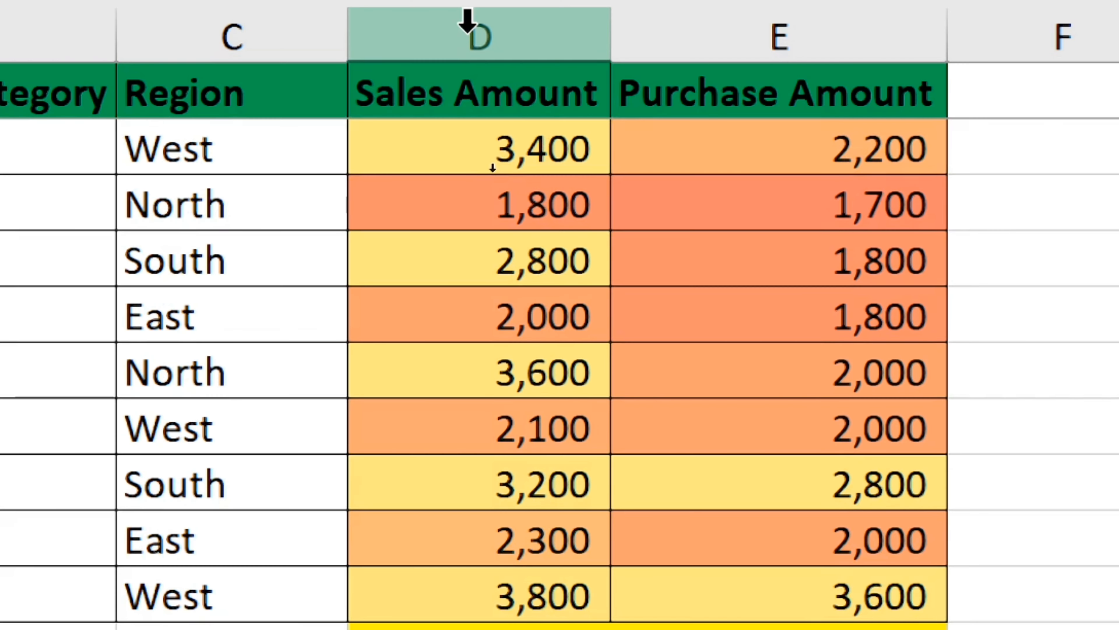
click(518, 158)
key(ctrl+c)
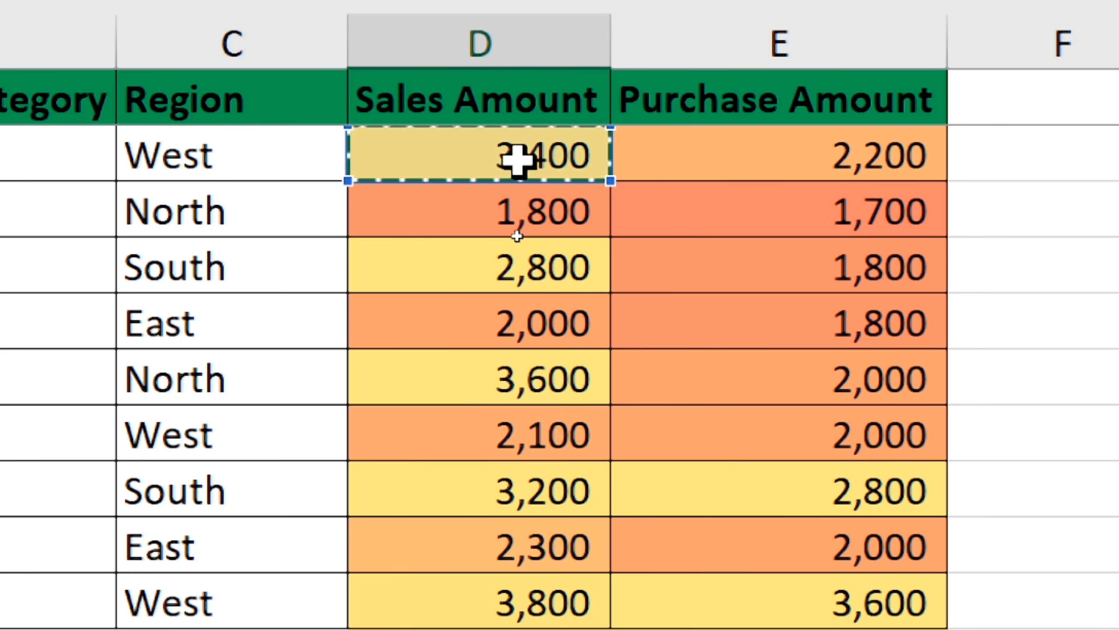
drag(518, 158, 517, 602)
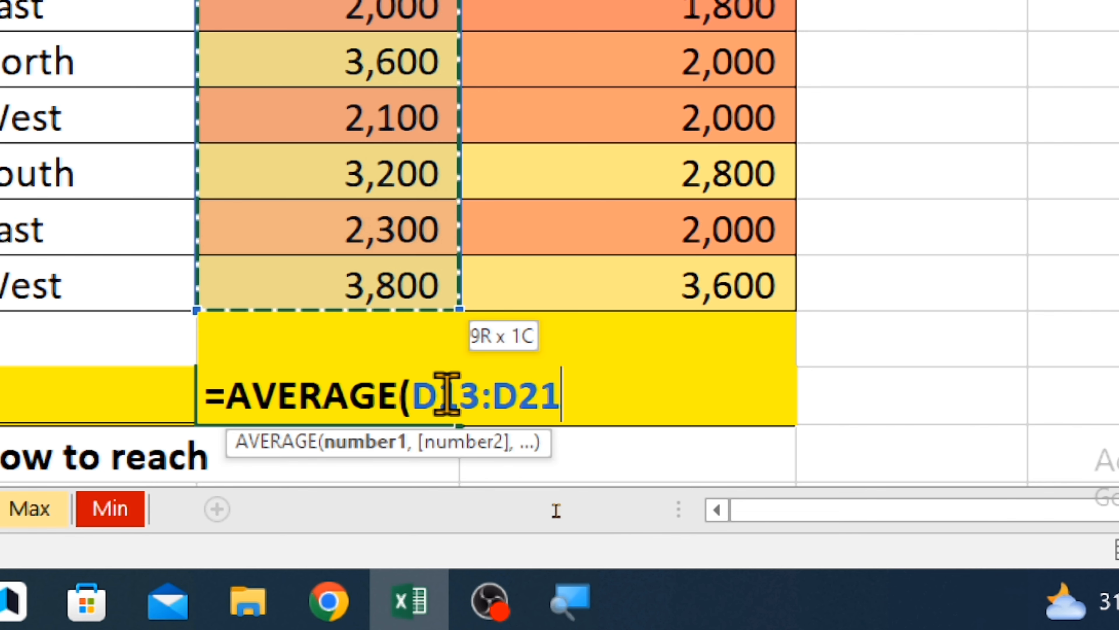
click(373, 42)
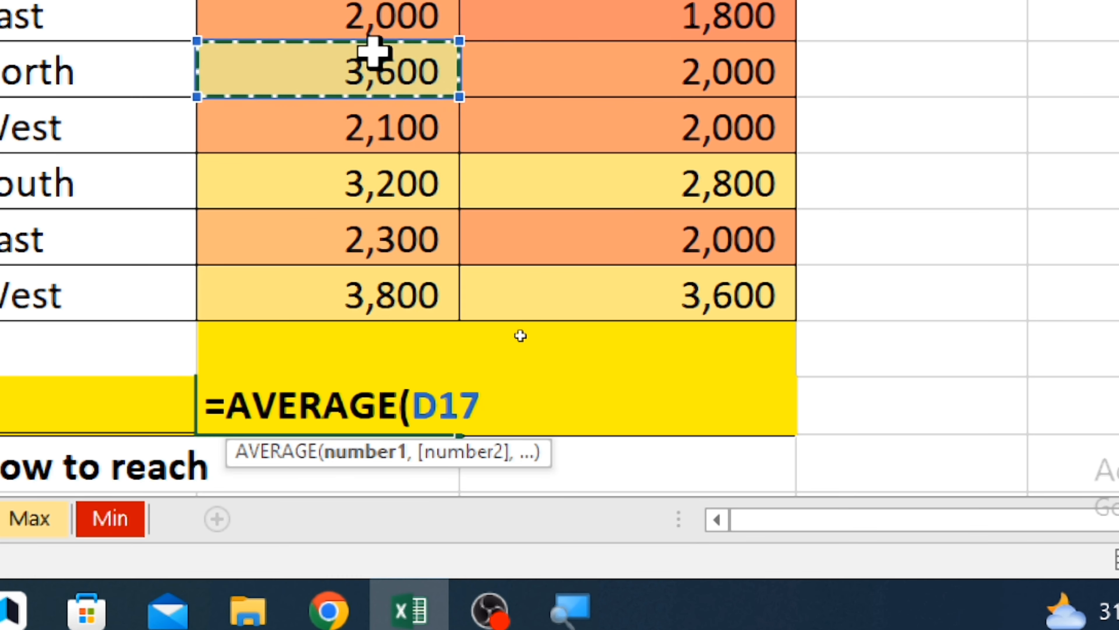
key(BackSpace)
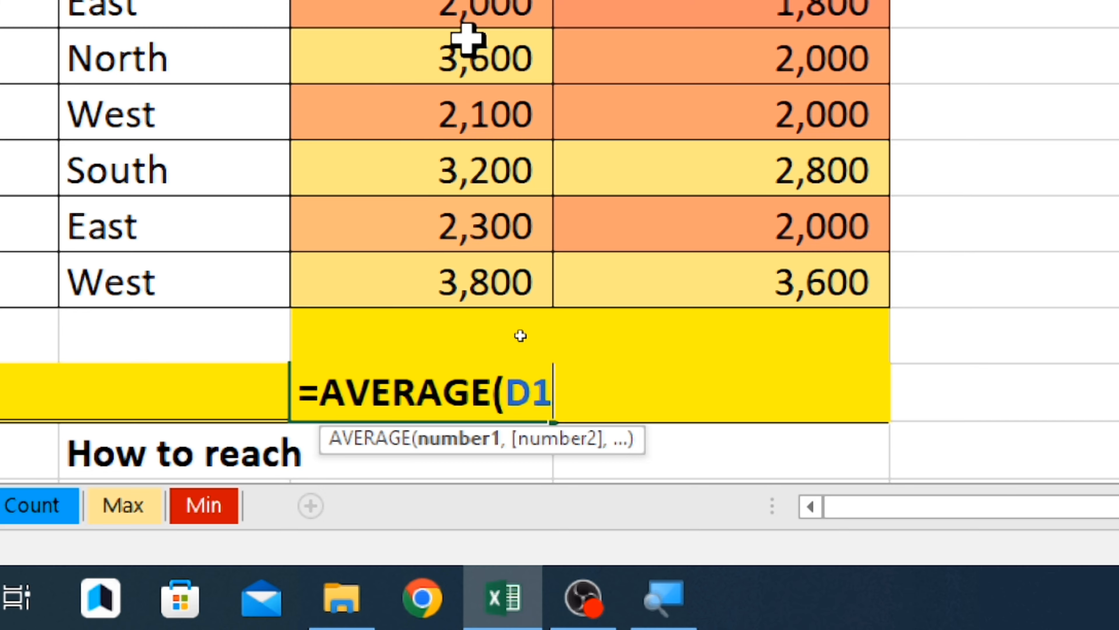
click(467, 39)
key(BackSpace)
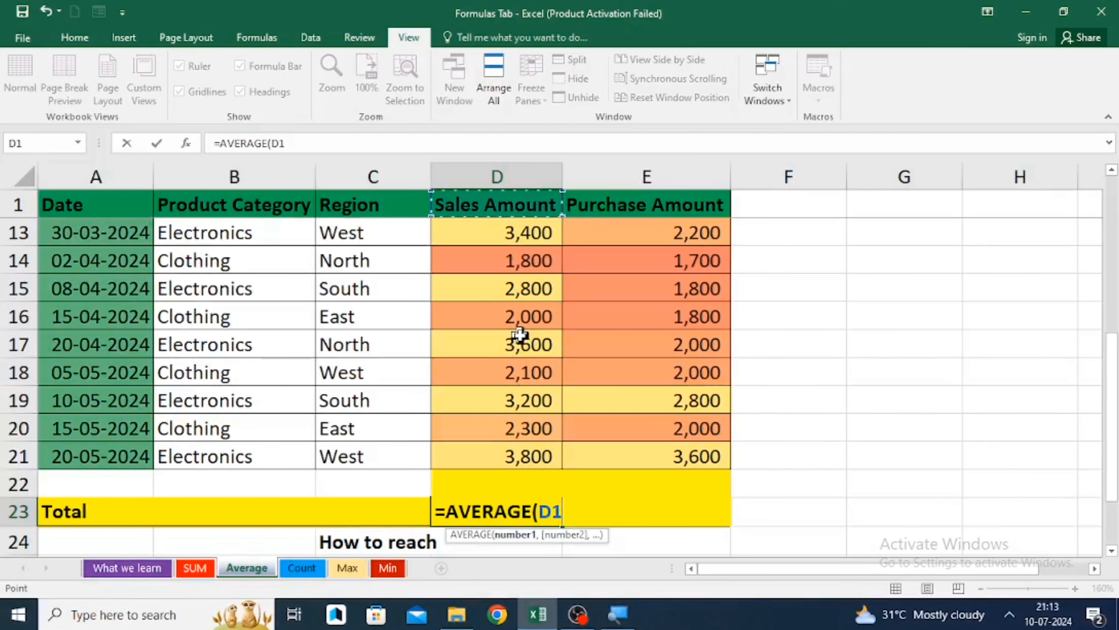
Complete the D23 formula with the full Sales Amount range, D2:D21
click(445, 274)
drag(507, 451, 507, 451)
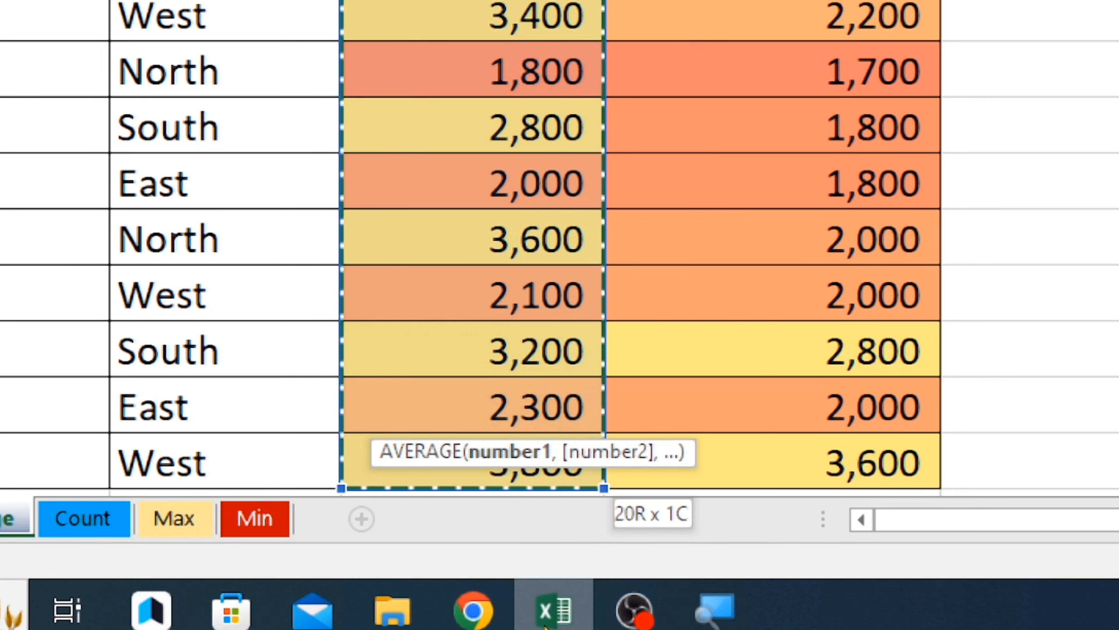
mouse_move(547, 624)
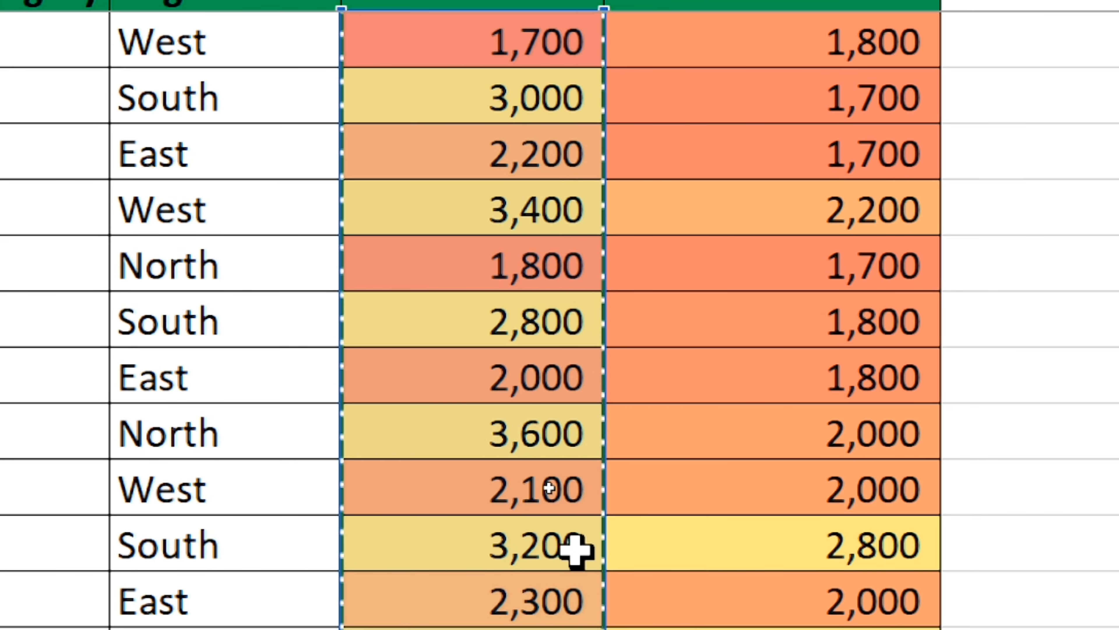
key(Escape)
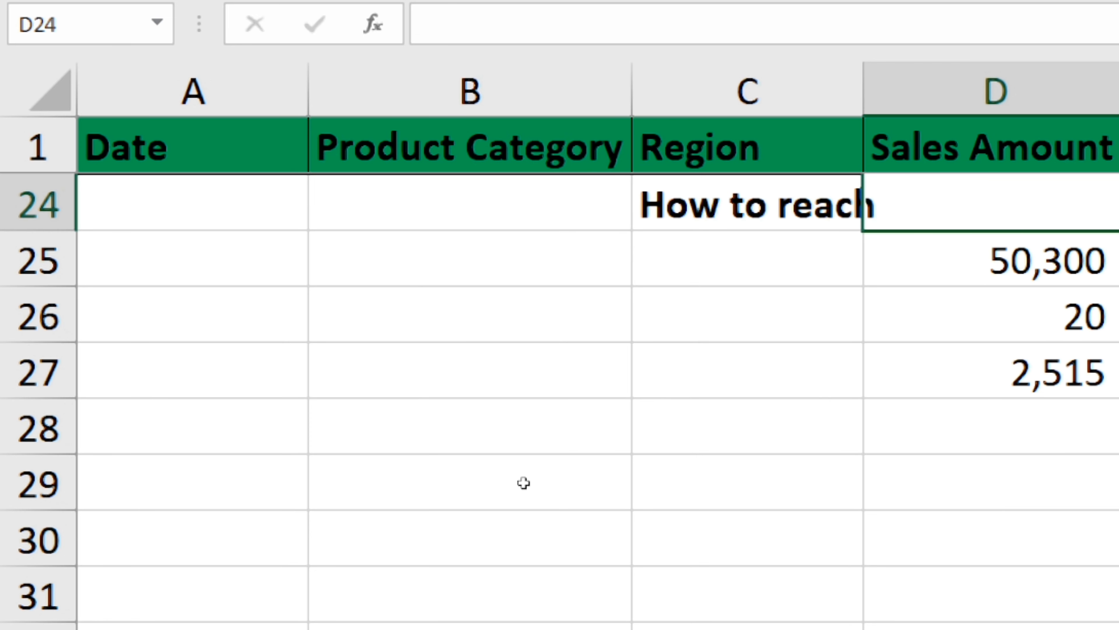
Look over the Sales Amount average in D23 and the "How to reach" figures beneath the Total row
key(Up)
key(Up)
key(Up)
key(Up)
key(Up)
key(Up)
key(Up)
key(Up)
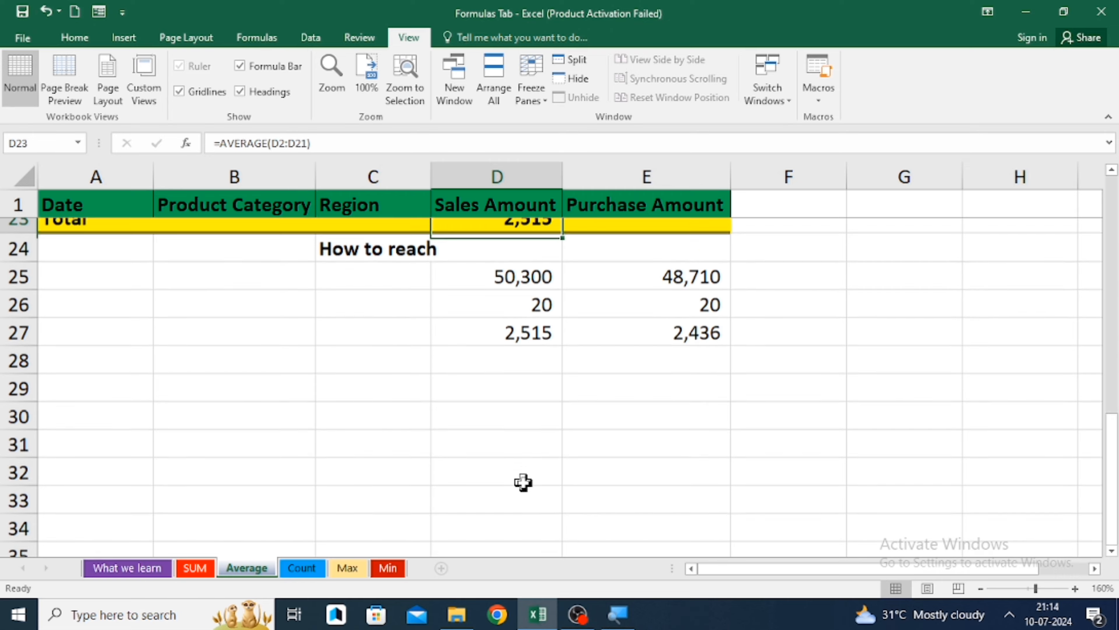
key(Down)
key(Down)
key(Down)
key(Down)
key(Down)
key(Down)
key(Down)
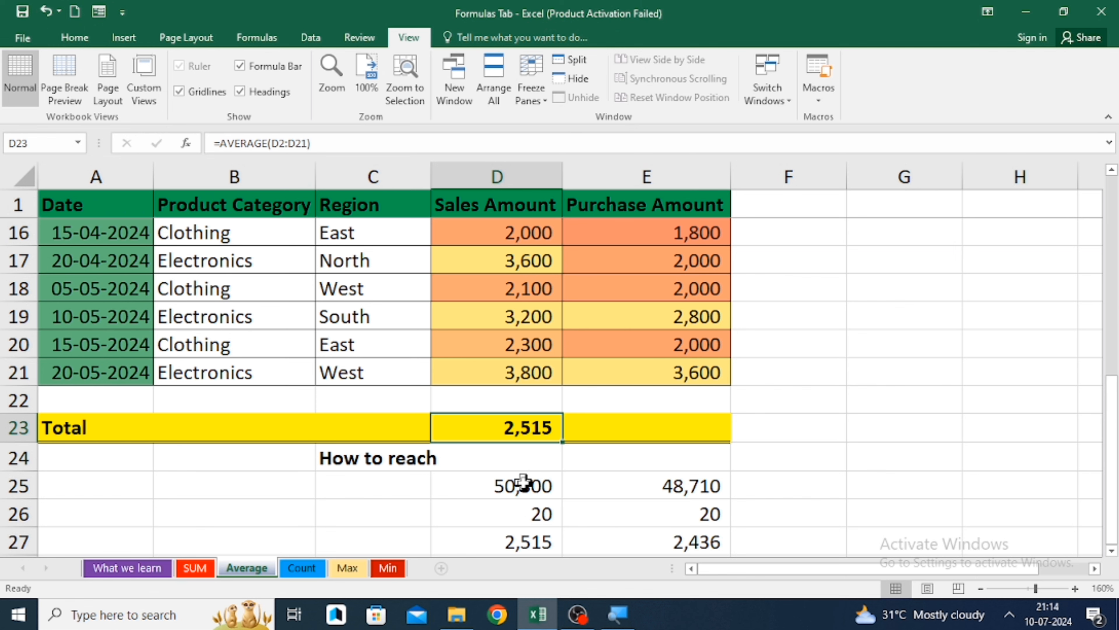
Go up the Sales Amount column and select D2:D21 to check the values' summary figures
key(Up)
key(Up)
key(Up)
key(Up)
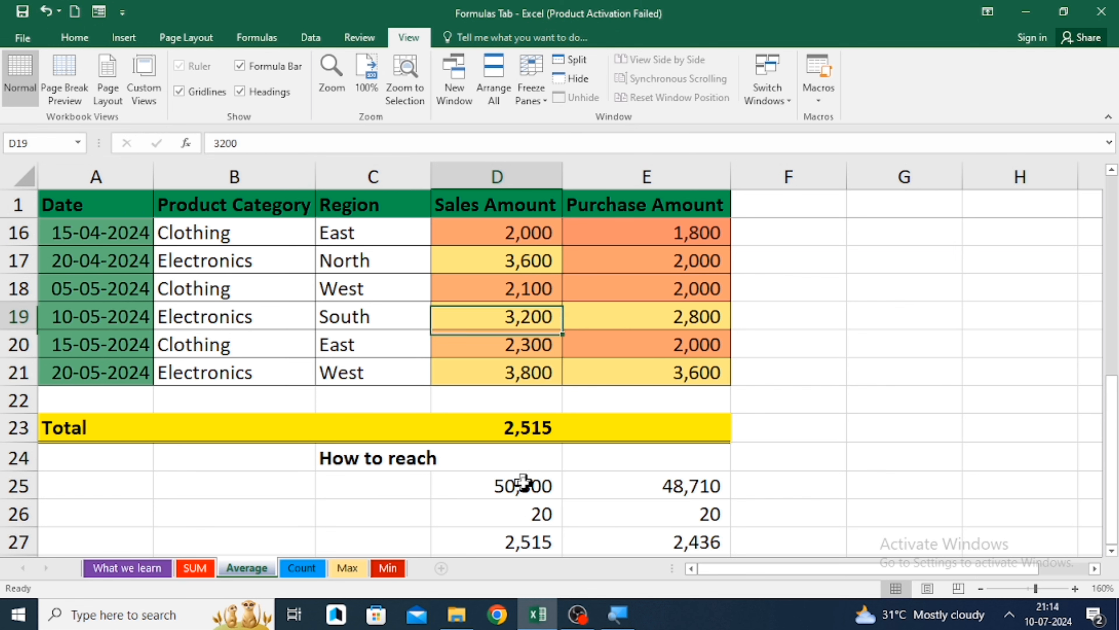
key(Up)
key(Up)
key(Up)
key(Up)
key(Up)
key(Up)
key(Up)
key(Up)
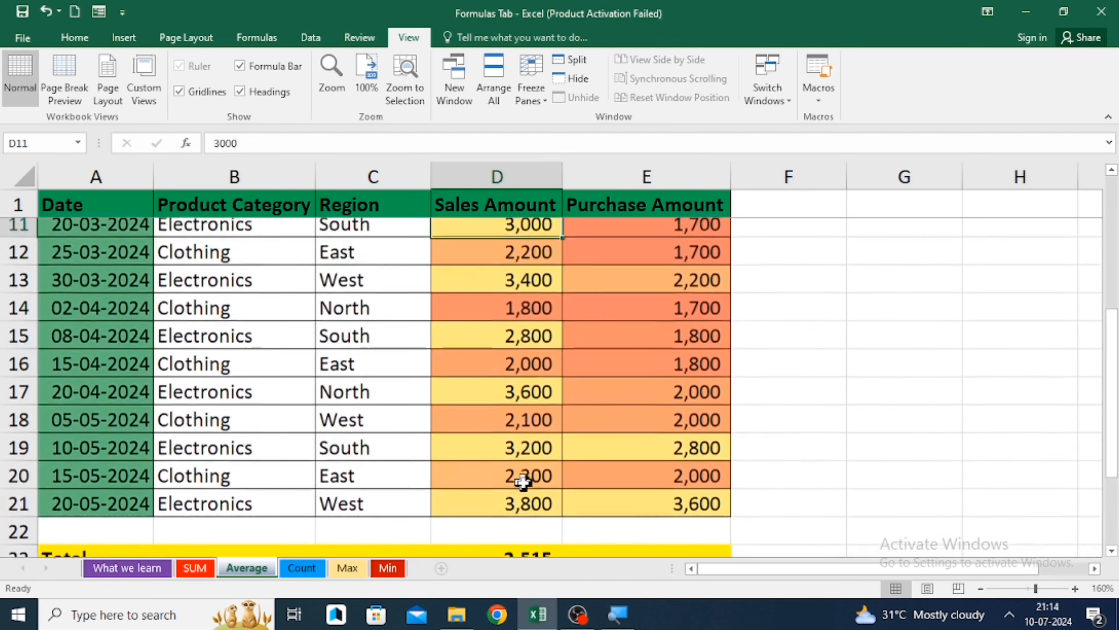
key(ctrl+Up)
key(Down)
key(ctrl+shift+Down)
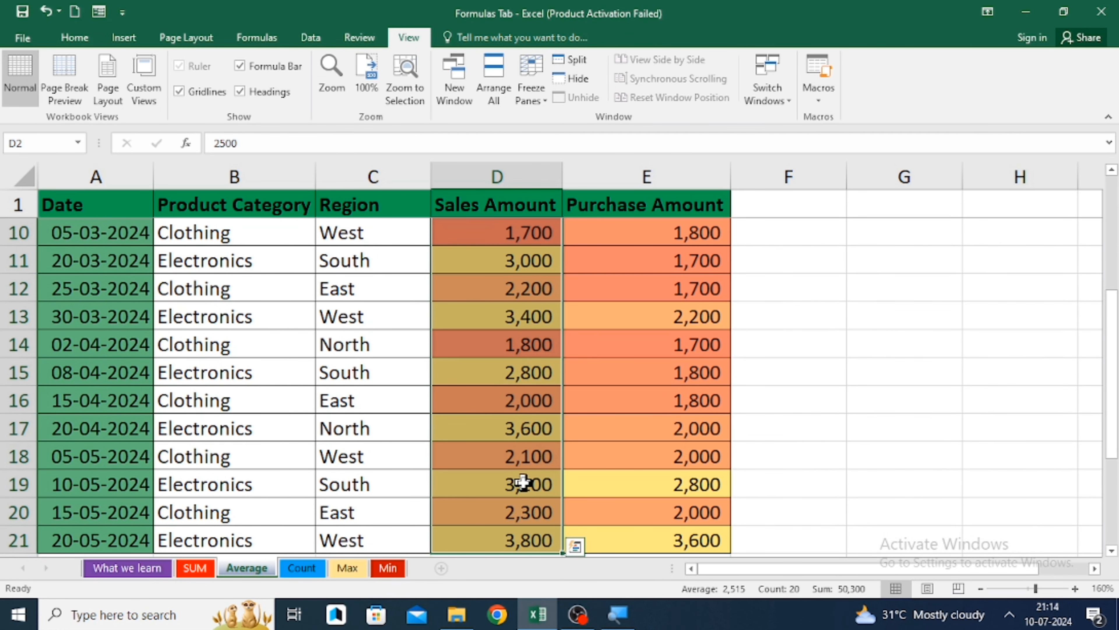
Compare the D23 average with the Sales Amount check cells and examine the sum formula in D25
key(ctrl+Down)
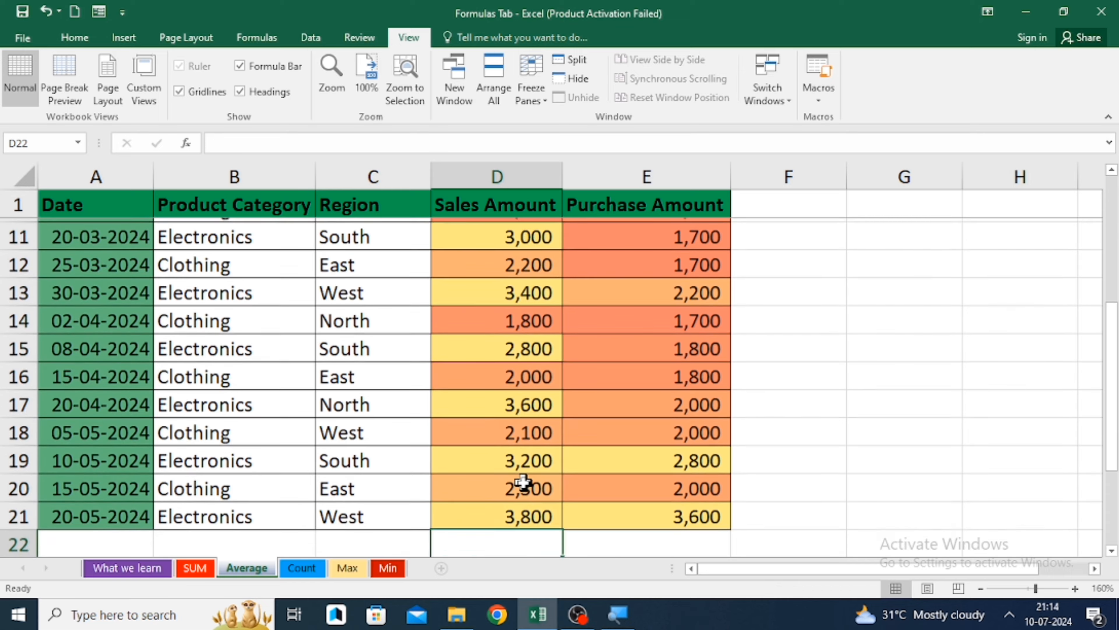
key(Down)
key(Down)
key(Down)
key(Down)
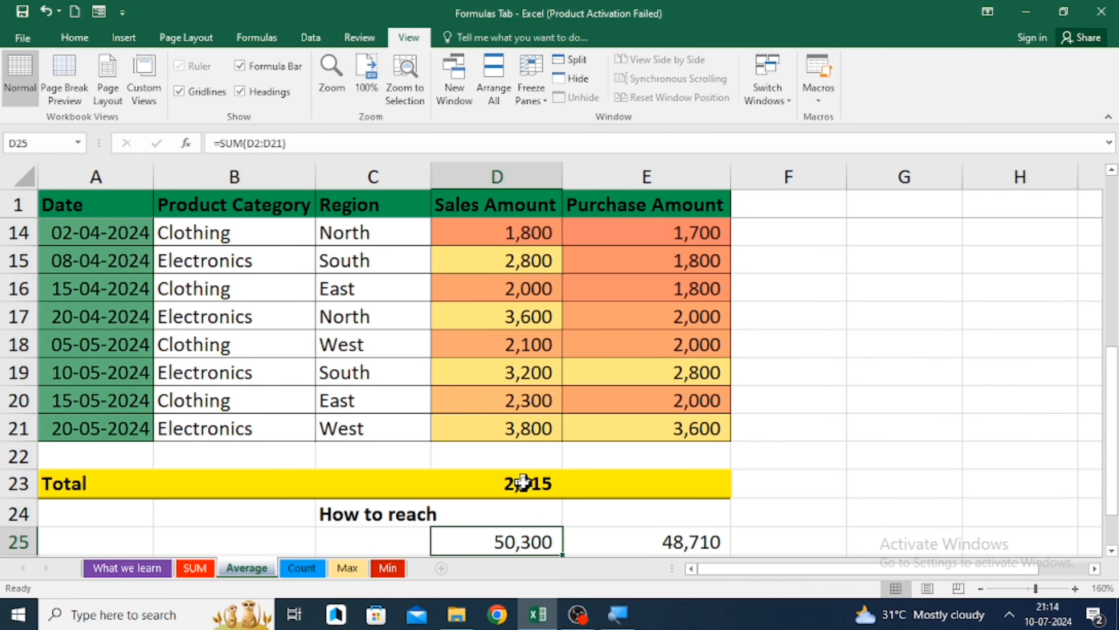
key(Up)
key(Up)
key(Up)
key(Down)
key(Down)
key(Down)
key(Down)
key(Down)
key(Up)
key(Up)
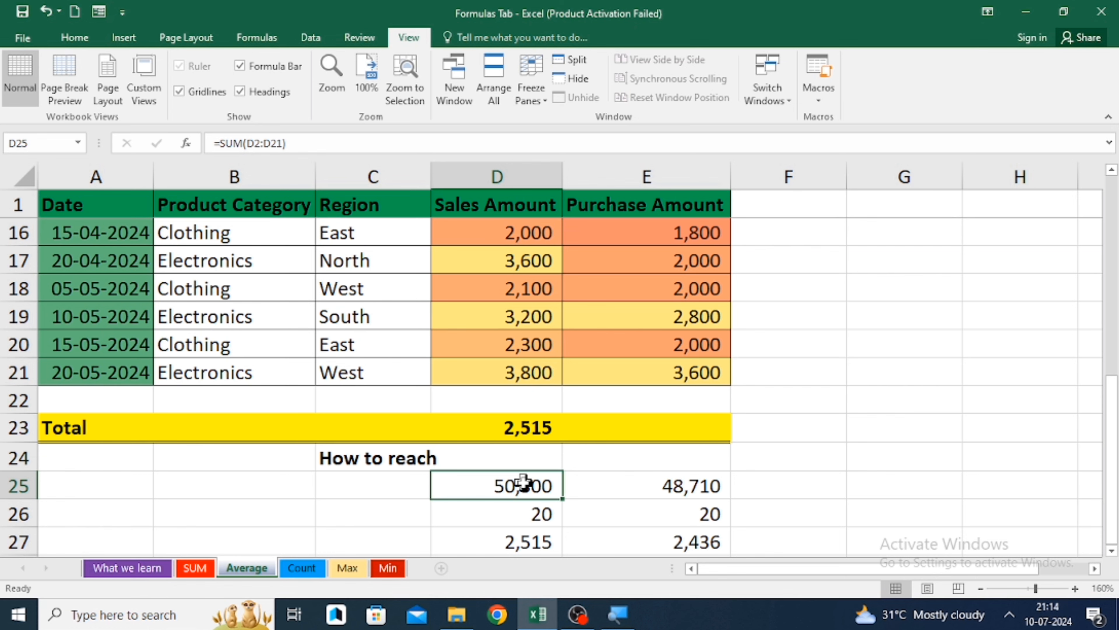
Re-enter the Sales Amount sum in D25 as =SUM(D2:D21)
key(F2)
key(Escape)
text(=SUM()
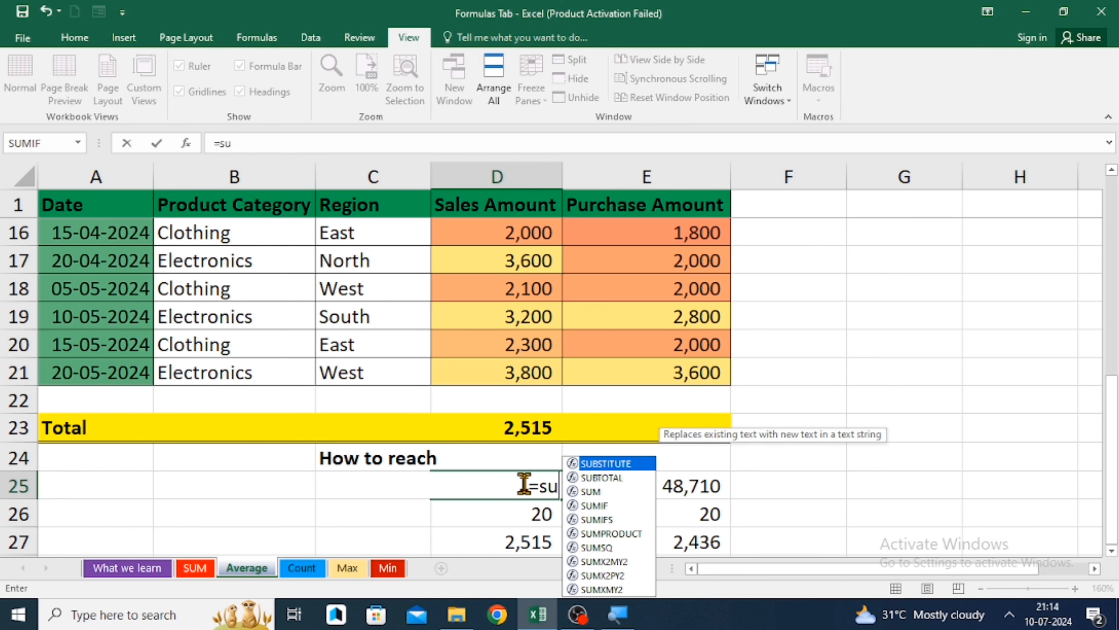
key(Up)
key(Up)
key(Up)
key(Up)
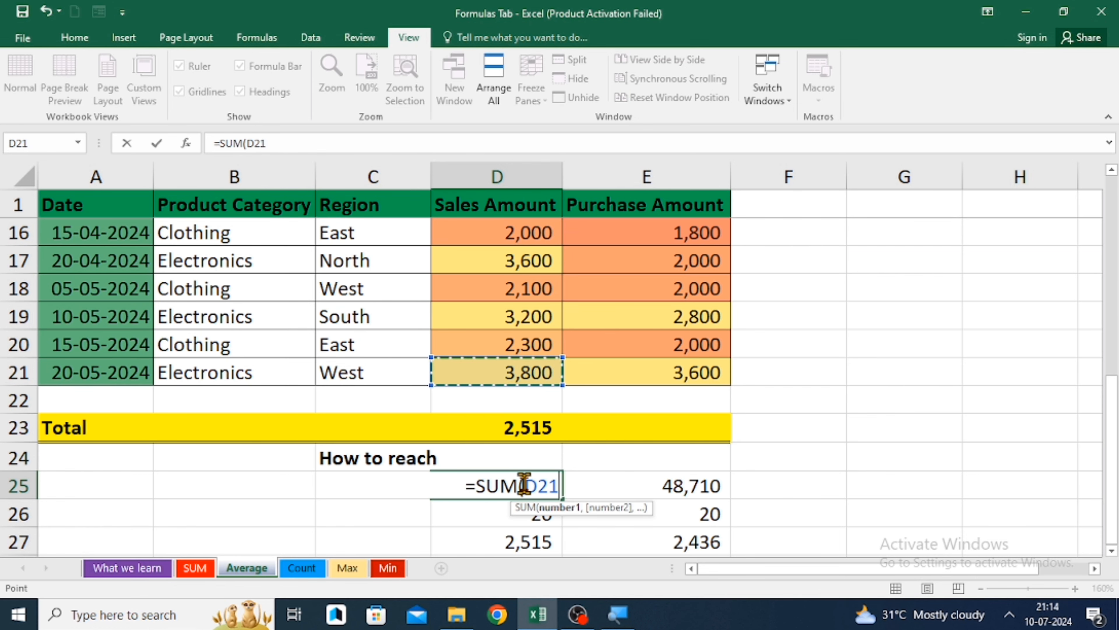
key(ctrl+shift+Up)
key(shift+Down)
text())
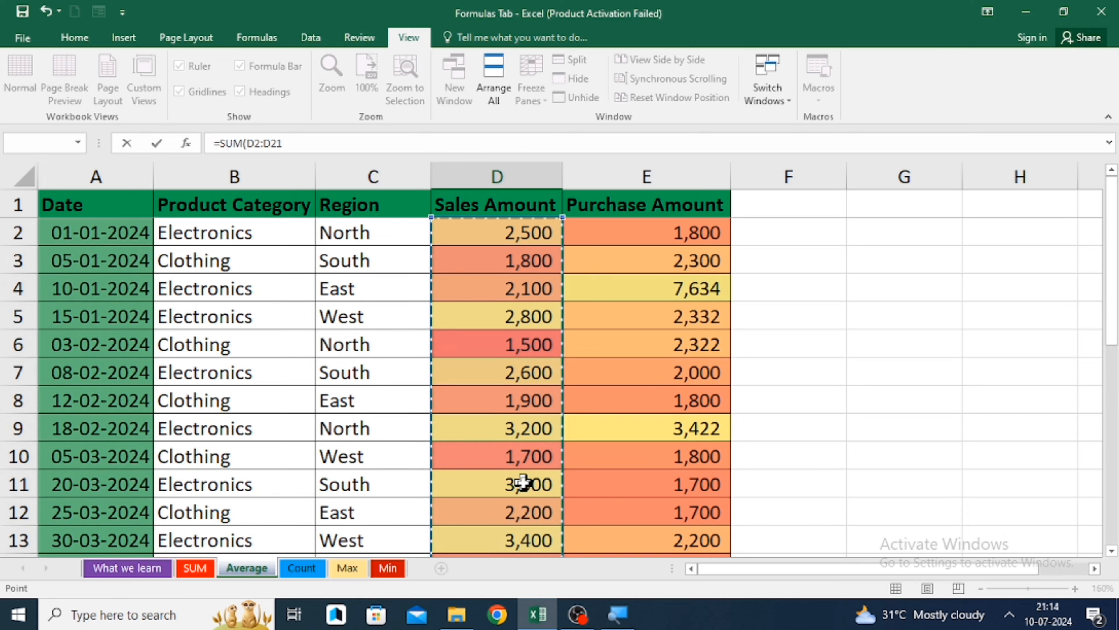
key(Return)
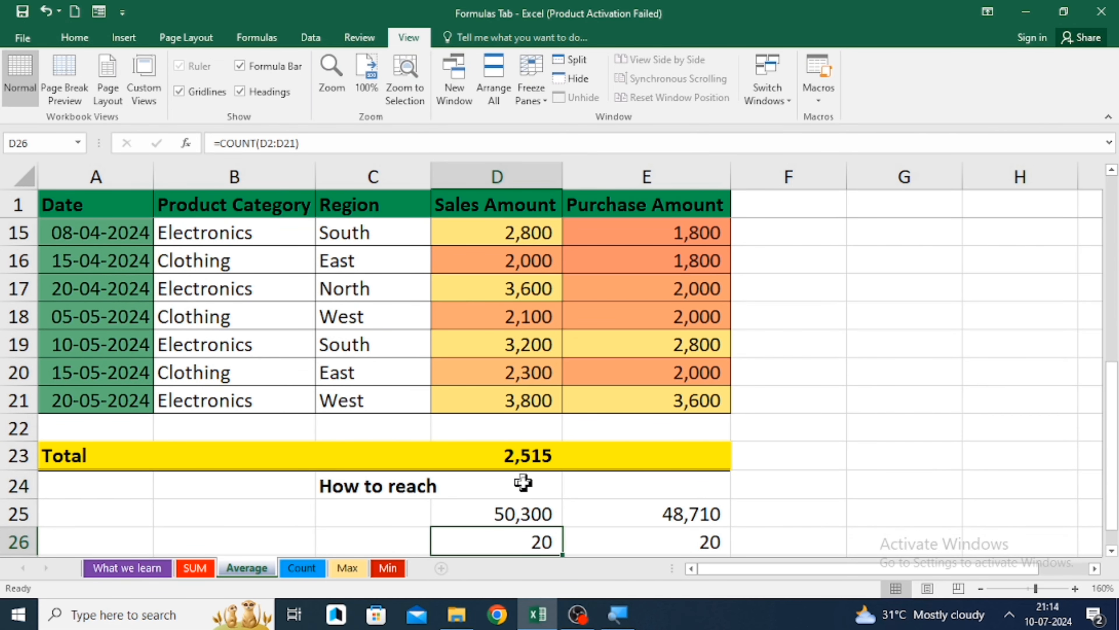
Select the Product Category entries B2:B21 to check how many records there are
click(247, 360)
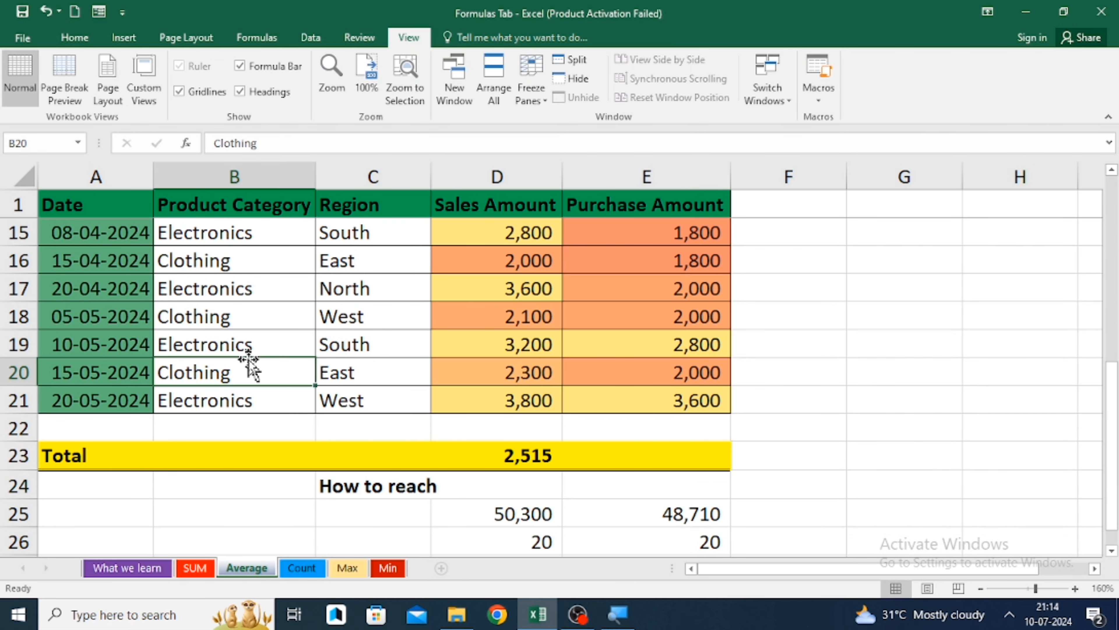
key(ctrl+Up)
key(Down)
key(ctrl+shift+Down)
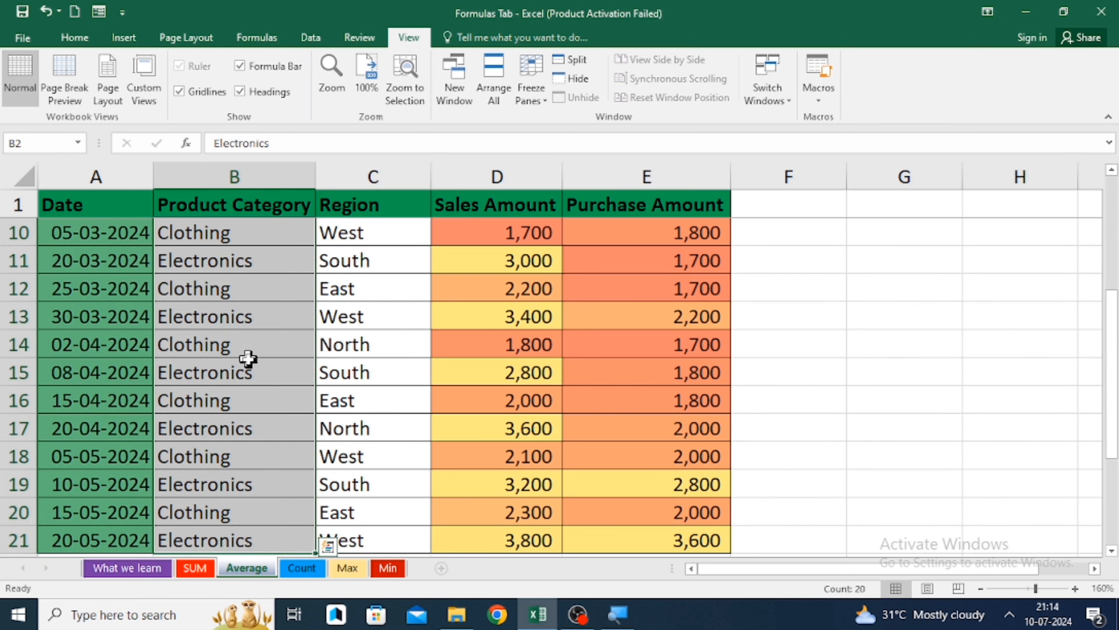
Inspect the COUNT formula in D26 and the division formula in D27 under "How to reach"
click(454, 380)
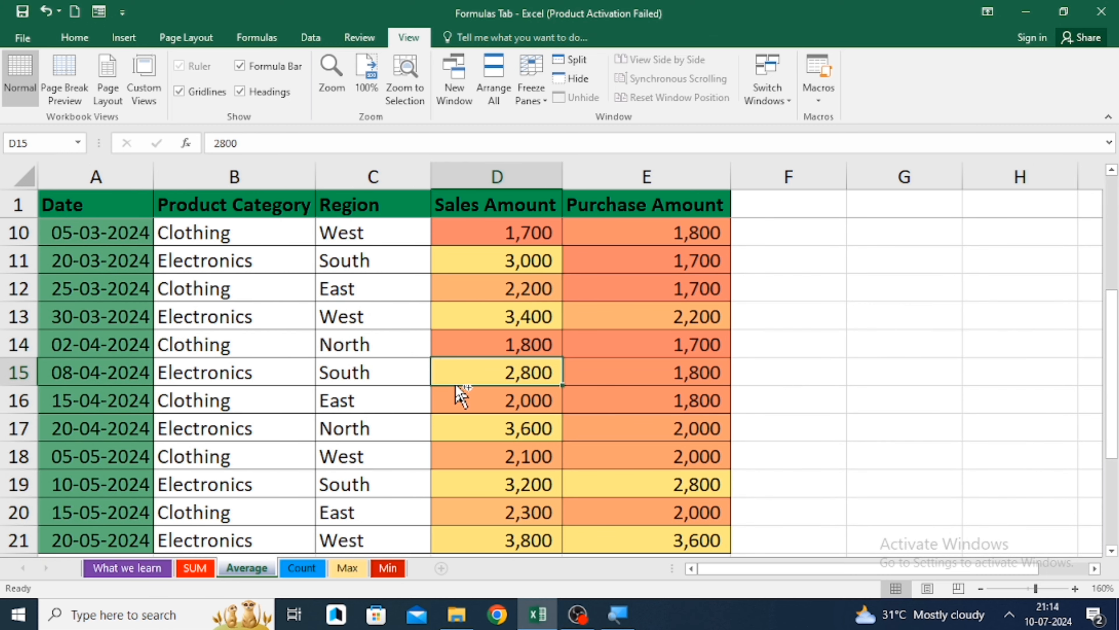
key(ctrl+Down)
key(ctrl+Down)
key(ctrl+Down)
key(ctrl+Down)
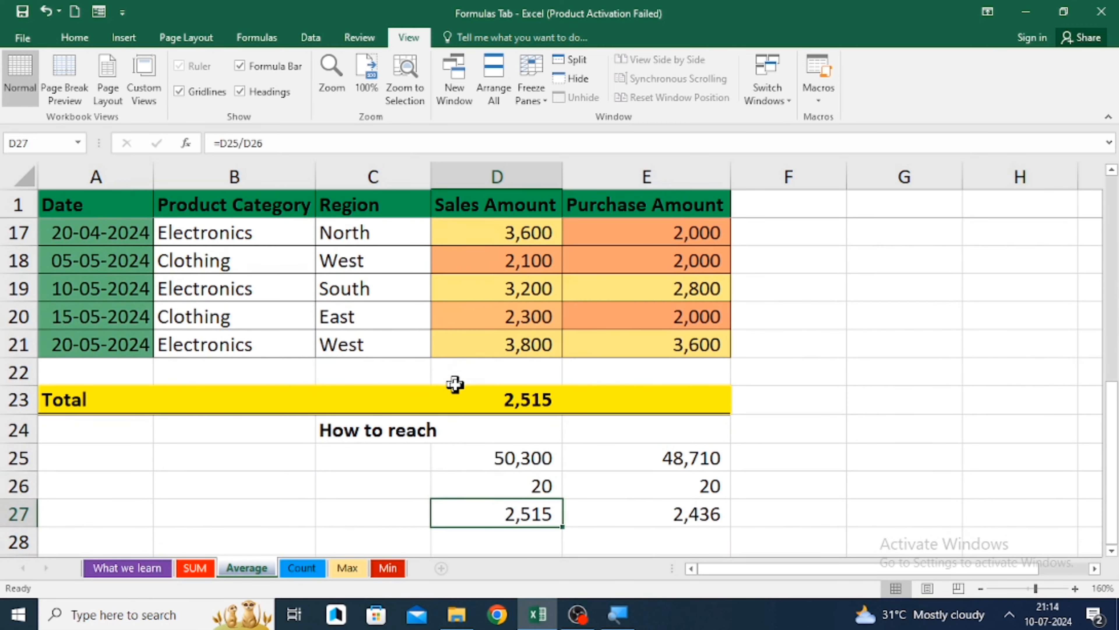
key(Up)
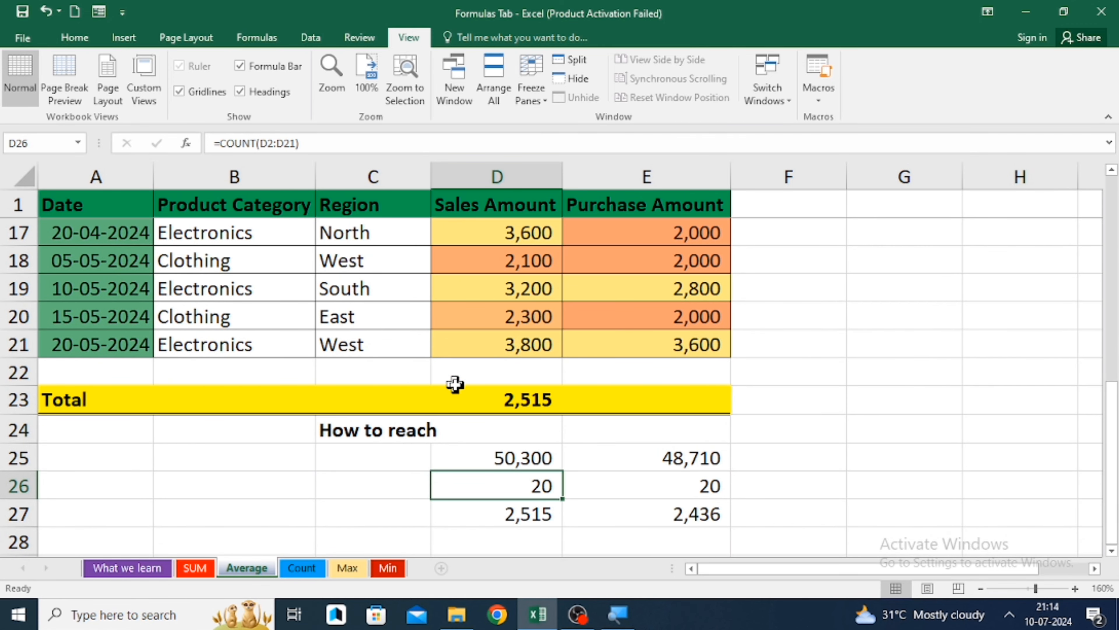
key(Down)
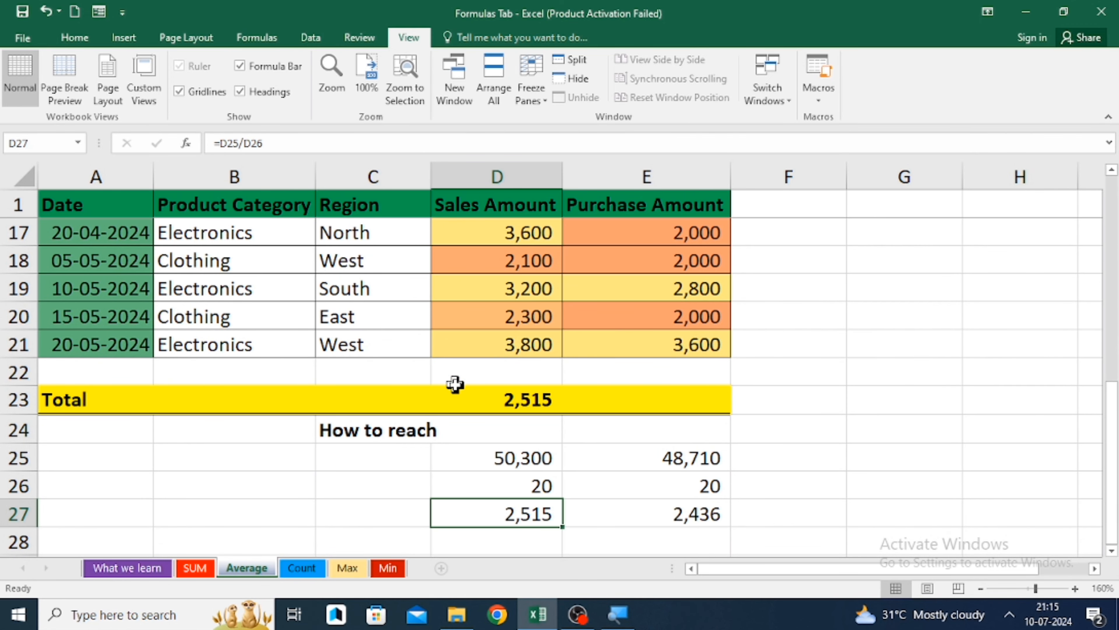
Re-enter the manual Sales Amount average in D27 as =D25/D26
text(=)
key(Up)
key(Up)
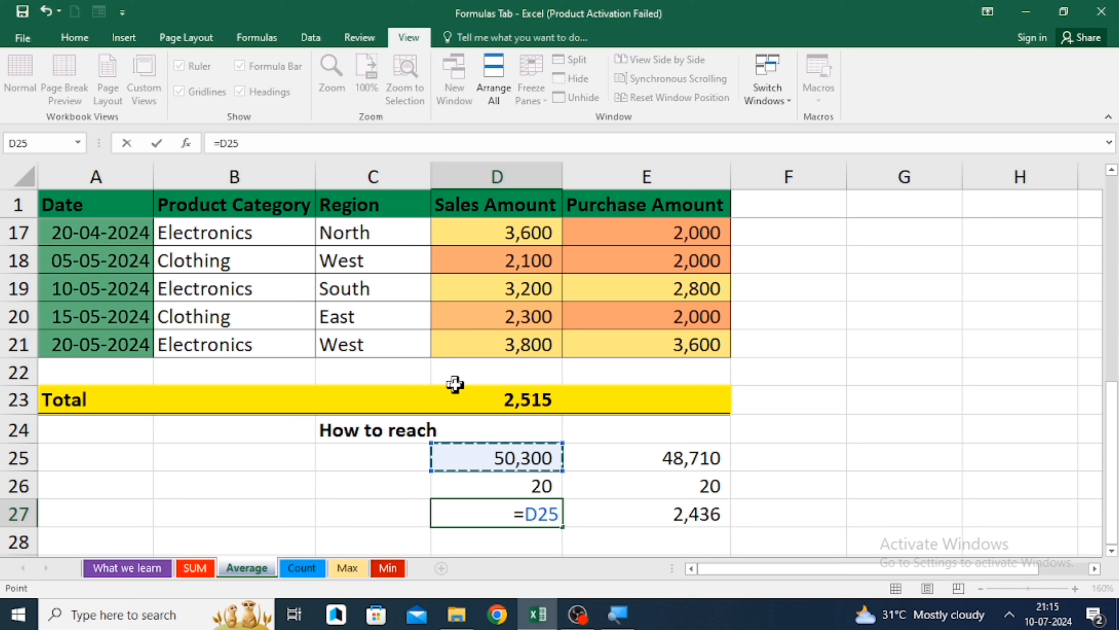
text(/)
key(Up)
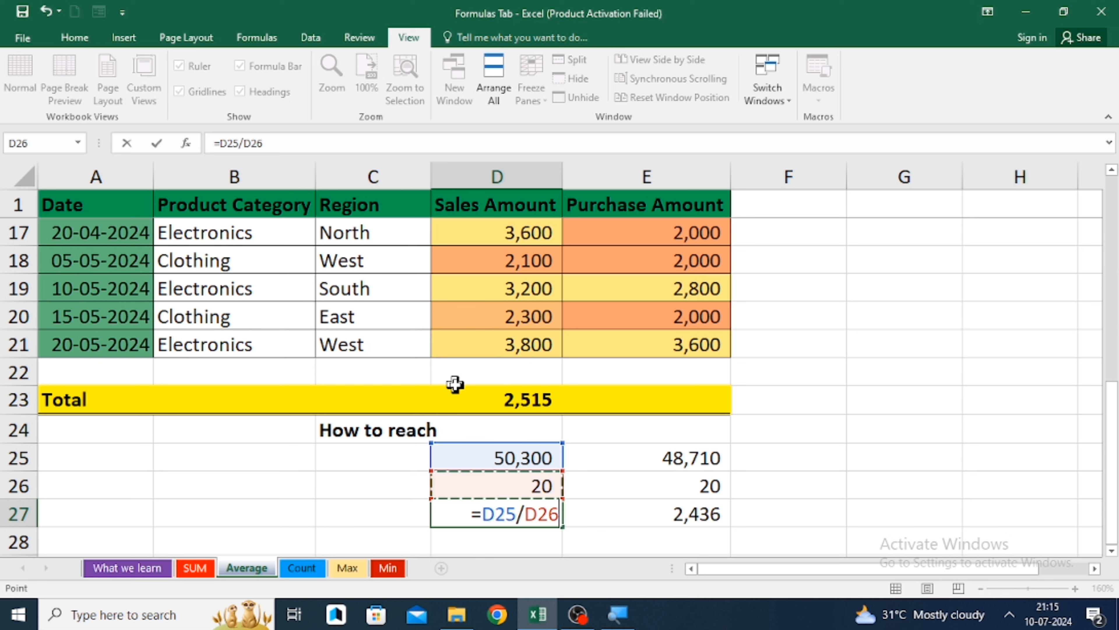
key(Return)
Compare the Sales Amount sum, count and division cells D25:D27 with the Total row average in D23
key(Up)
key(Up)
key(Up)
key(Up)
key(Up)
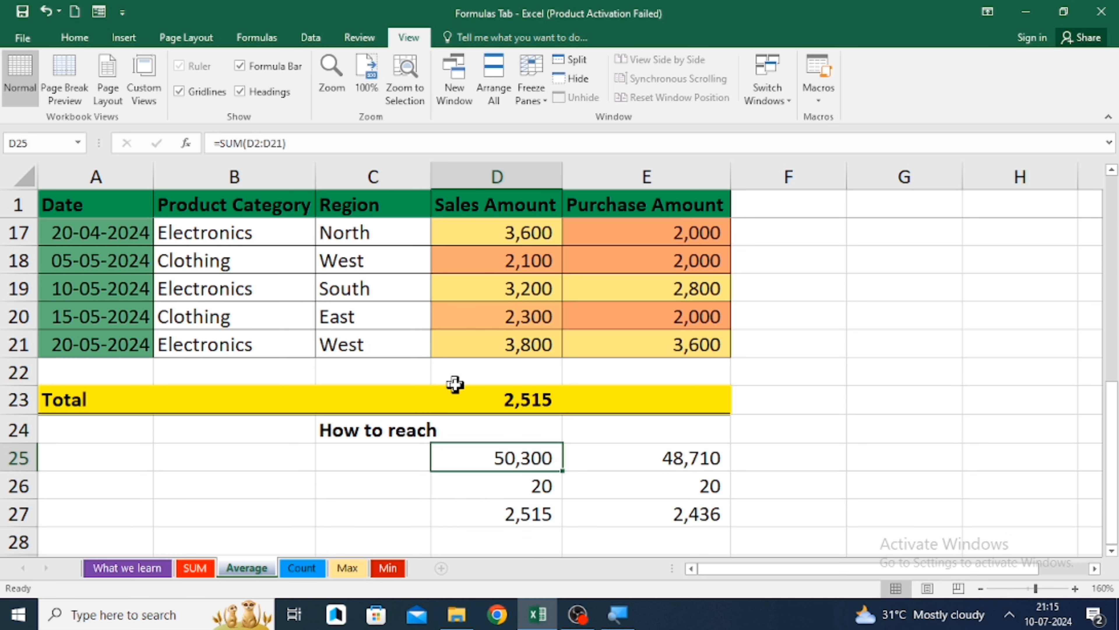
key(Down)
key(Down)
key(Down)
key(Down)
key(Down)
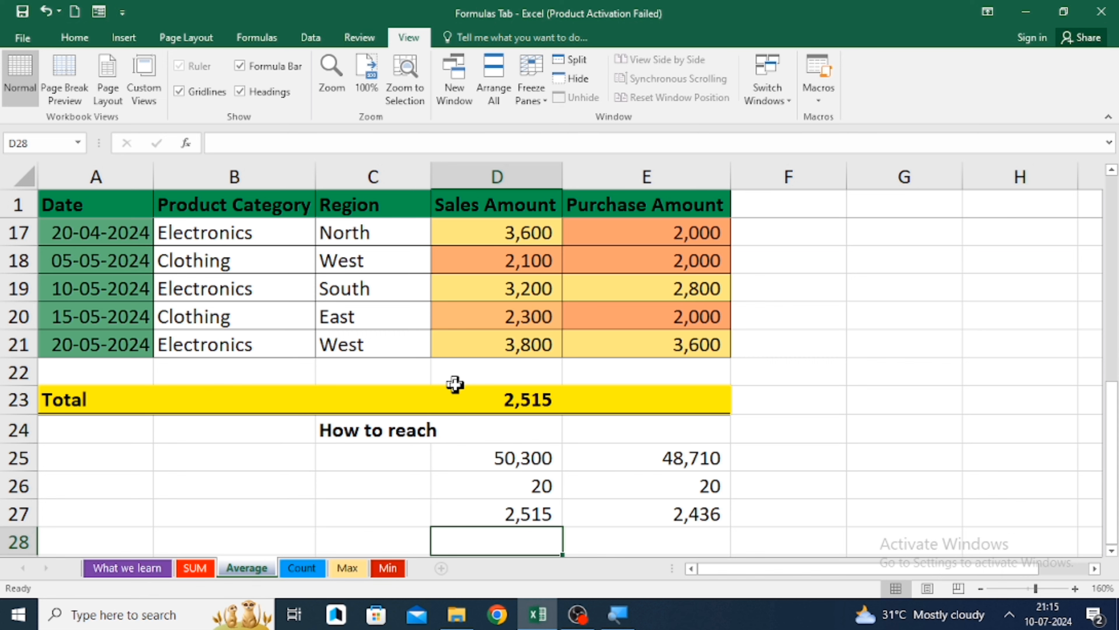
key(Up)
key(Up)
key(Up)
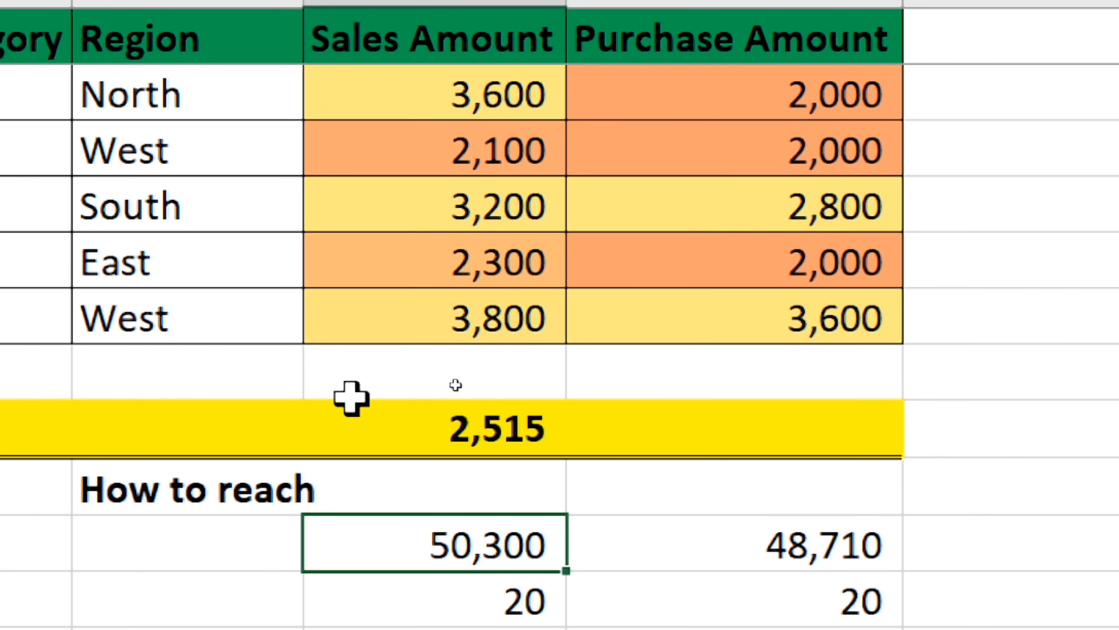
key(Down)
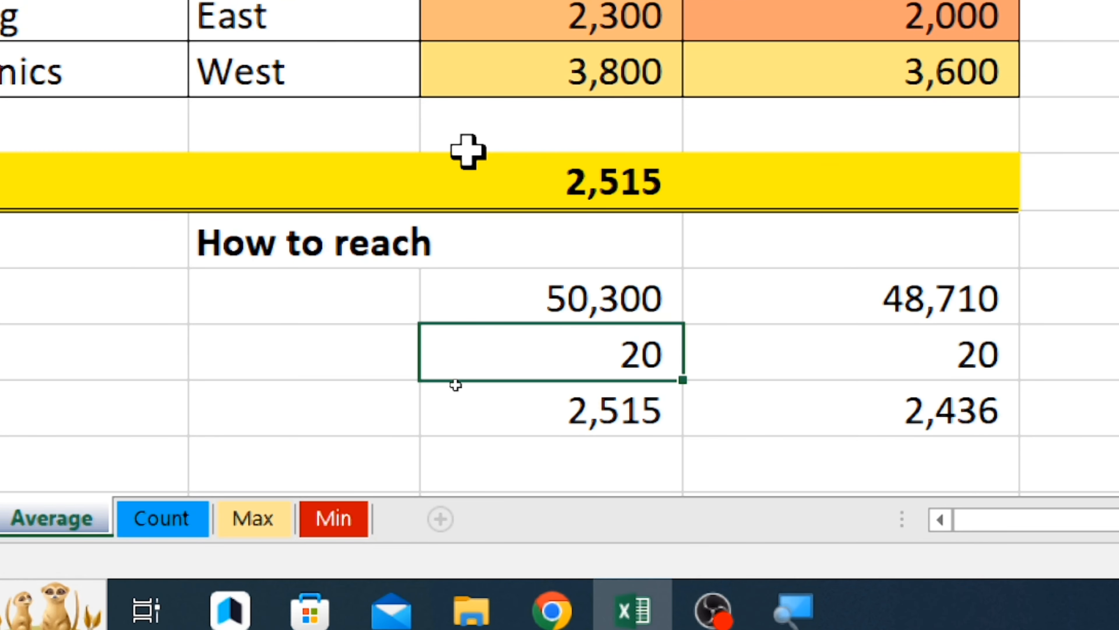
key(Up)
key(Up)
key(Up)
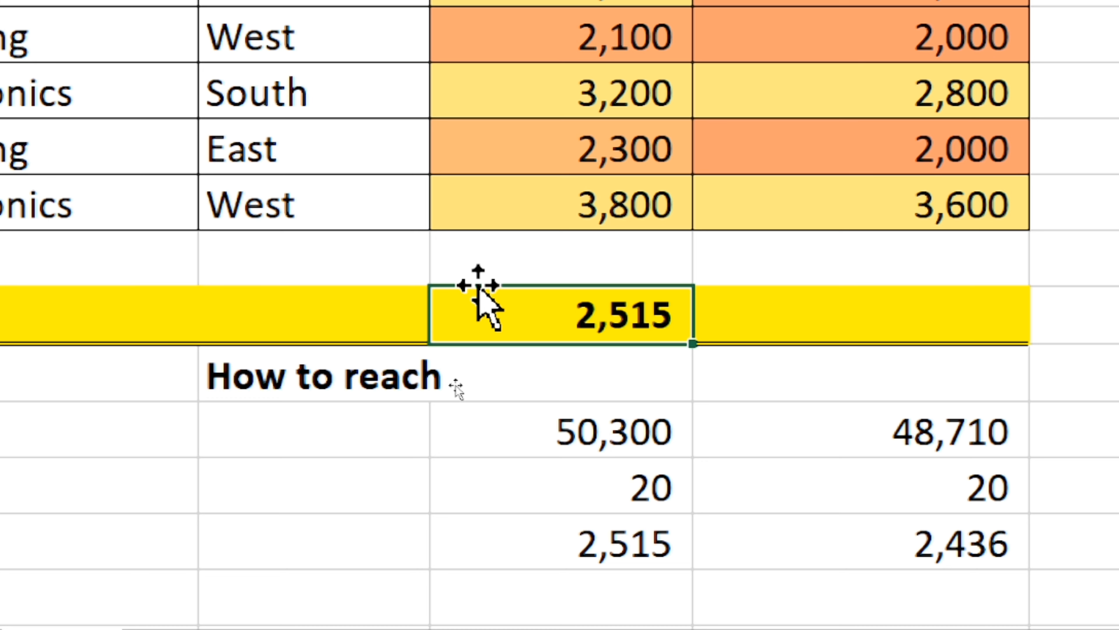
key(super)
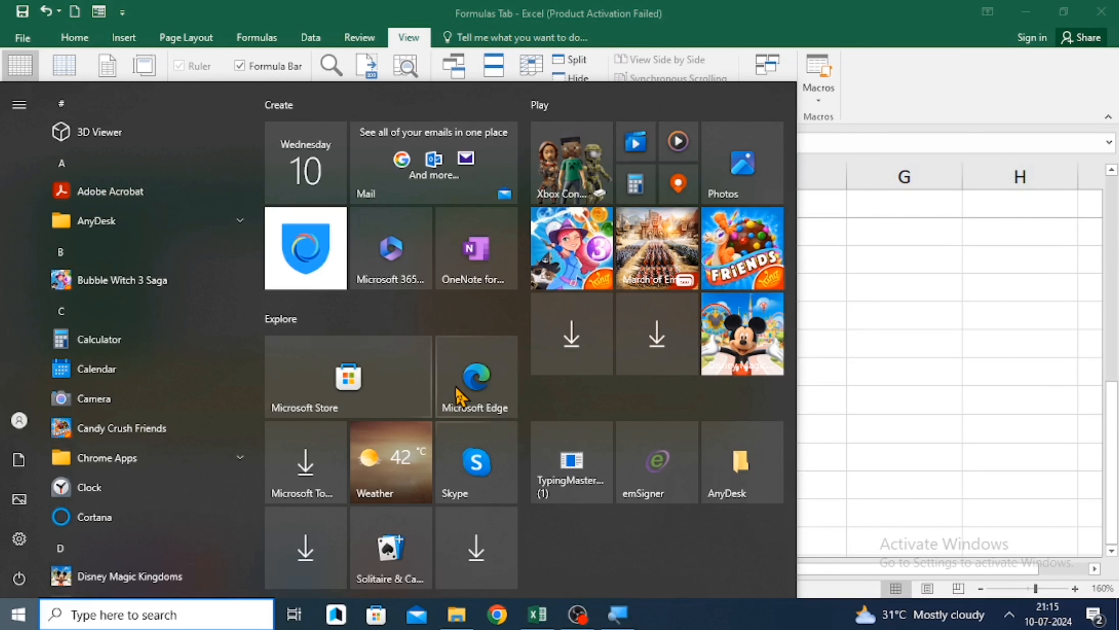
click(907, 313)
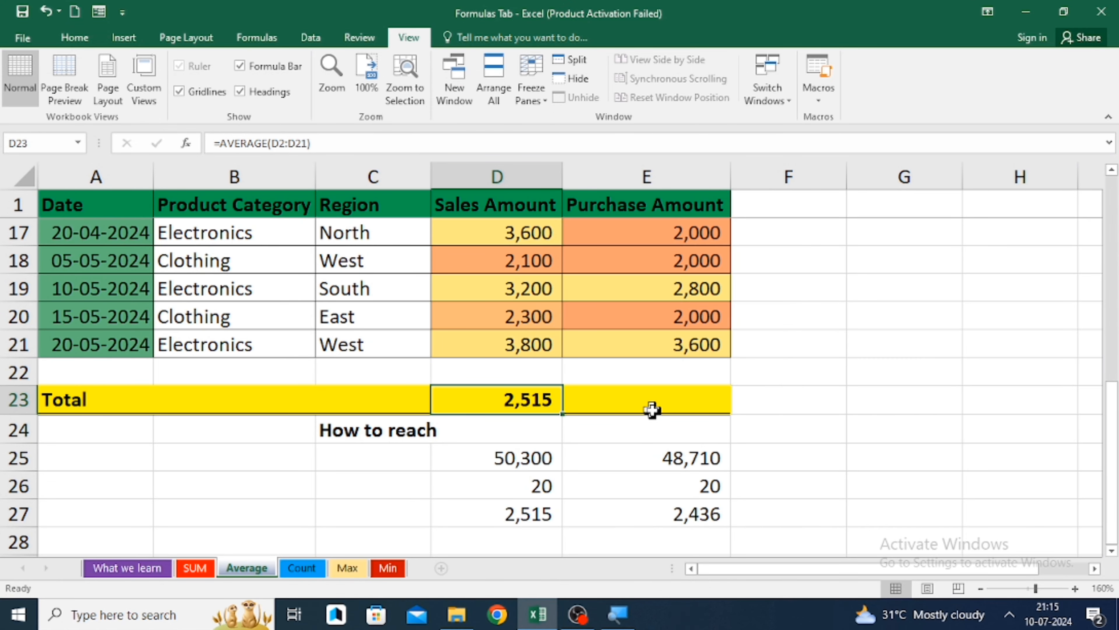
Re-enter the Total row's Sales Amount average in D23 as =AVERAGE(D2:D21)
text(=av)
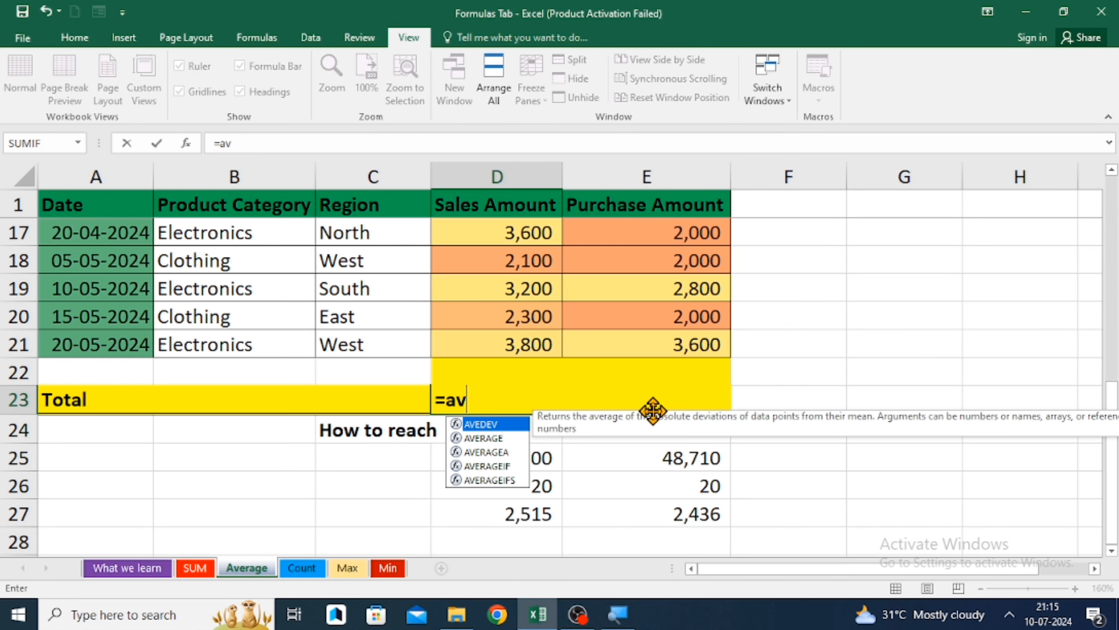
key(Tab)
key(BackSpace)
key(BackSpace)
key(BackSpace)
key(BackSpace)
key(BackSpace)
key(BackSpace)
key(BackSpace)
text(ve)
key(Down)
key(Down)
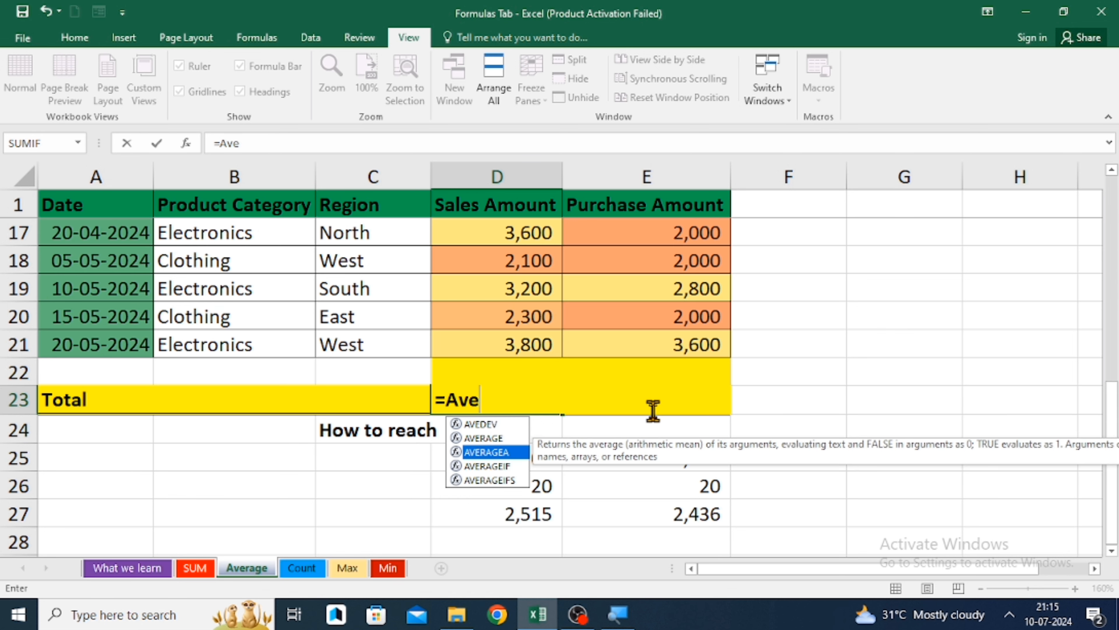
key(Up)
key(Tab)
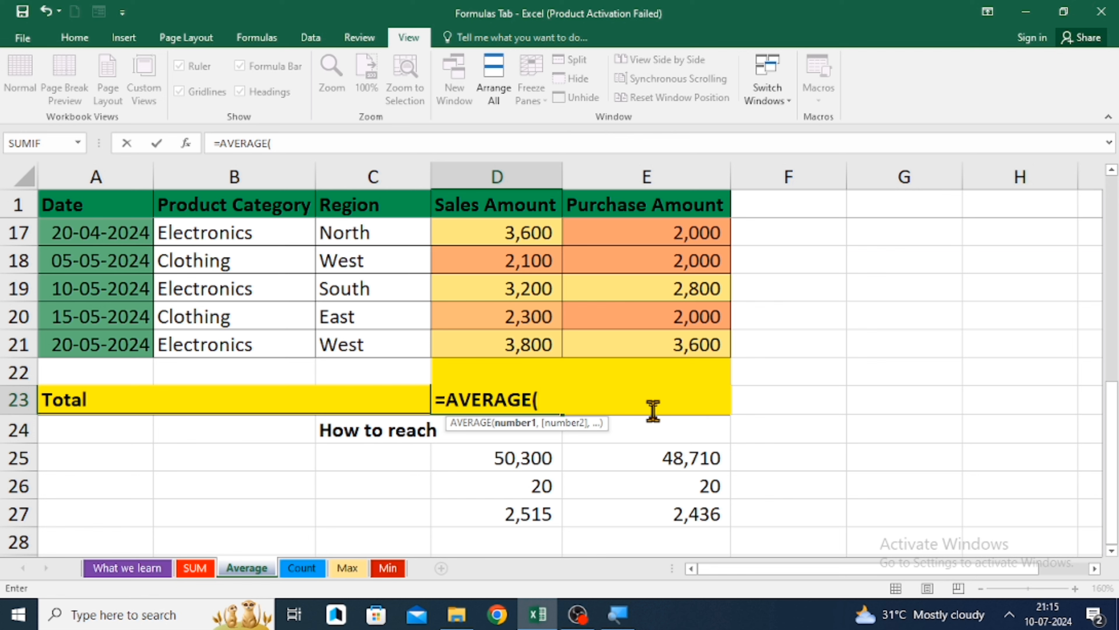
key(Up)
key(Up)
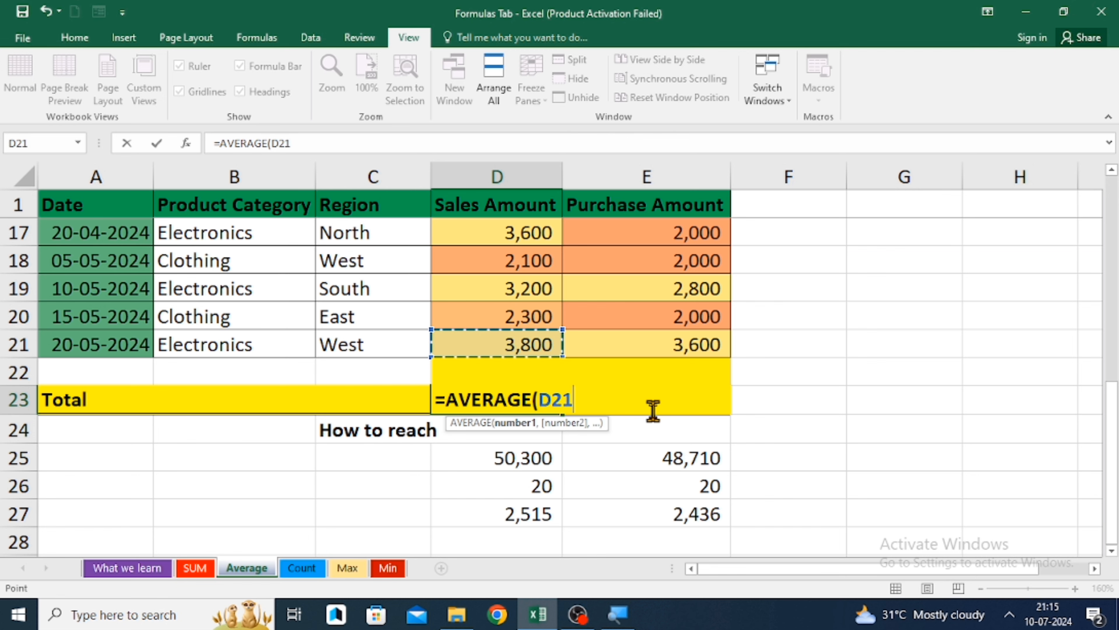
key(ctrl+shift+Up)
key(shift+Down)
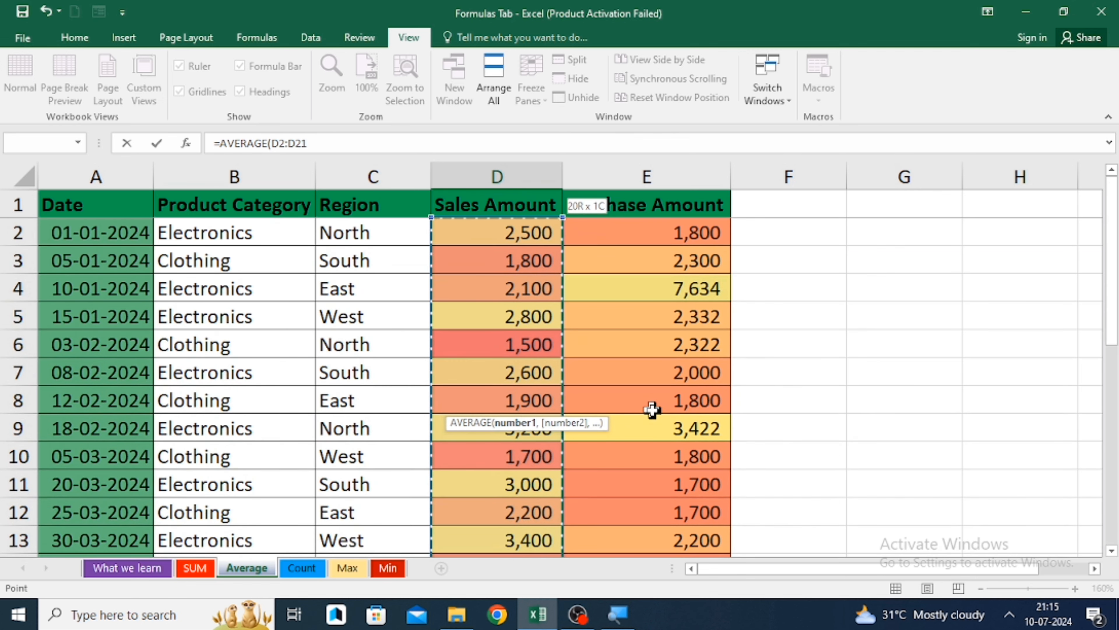
key(Return)
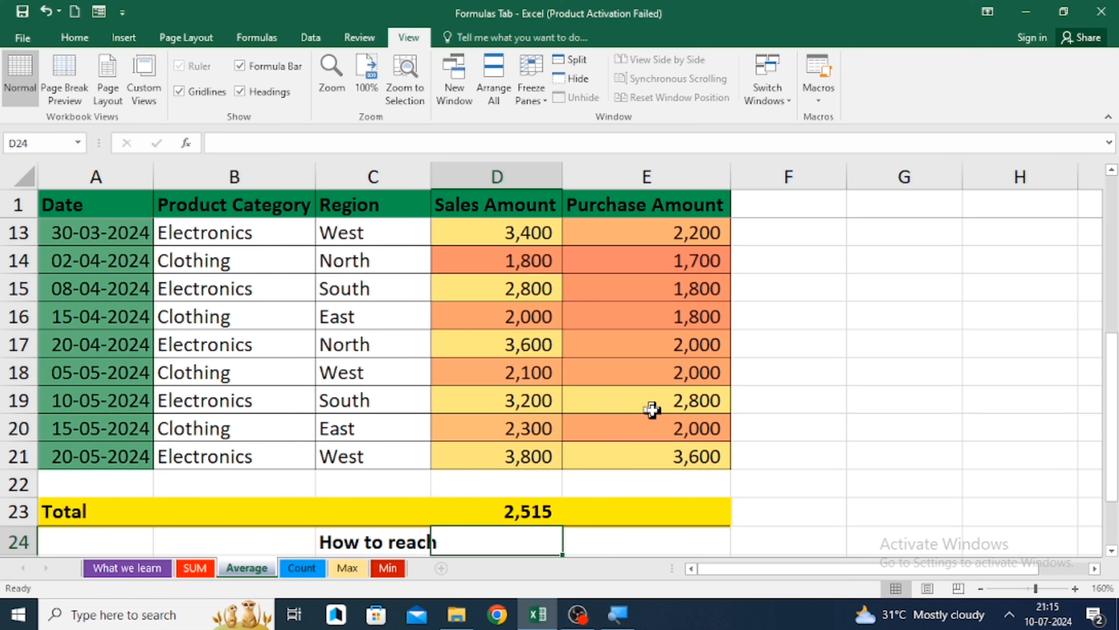
Inspect the sum in D25, the count in D26 and the division formula in D27 one by one
key(Down)
key(Down)
key(Down)
key(Down)
key(Up)
key(Up)
key(Up)
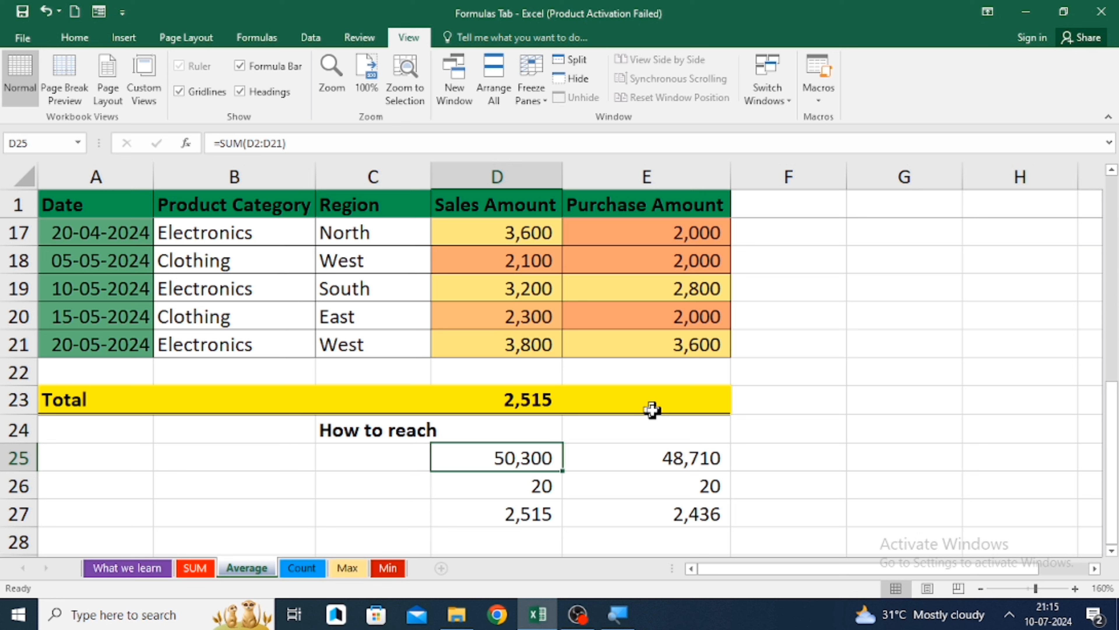
key(Down)
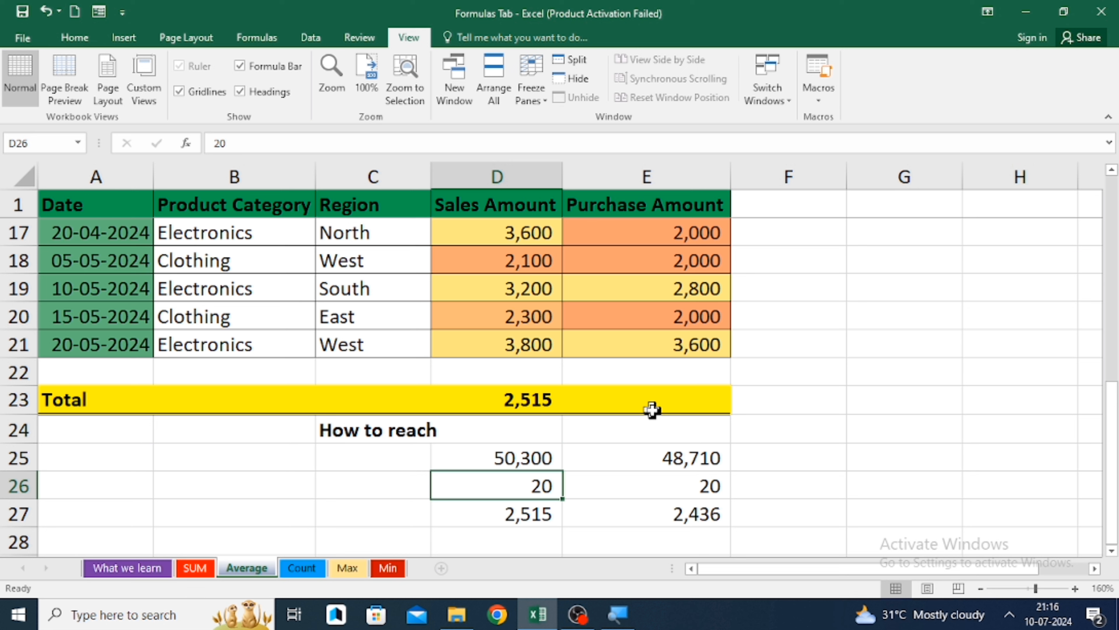
key(Down)
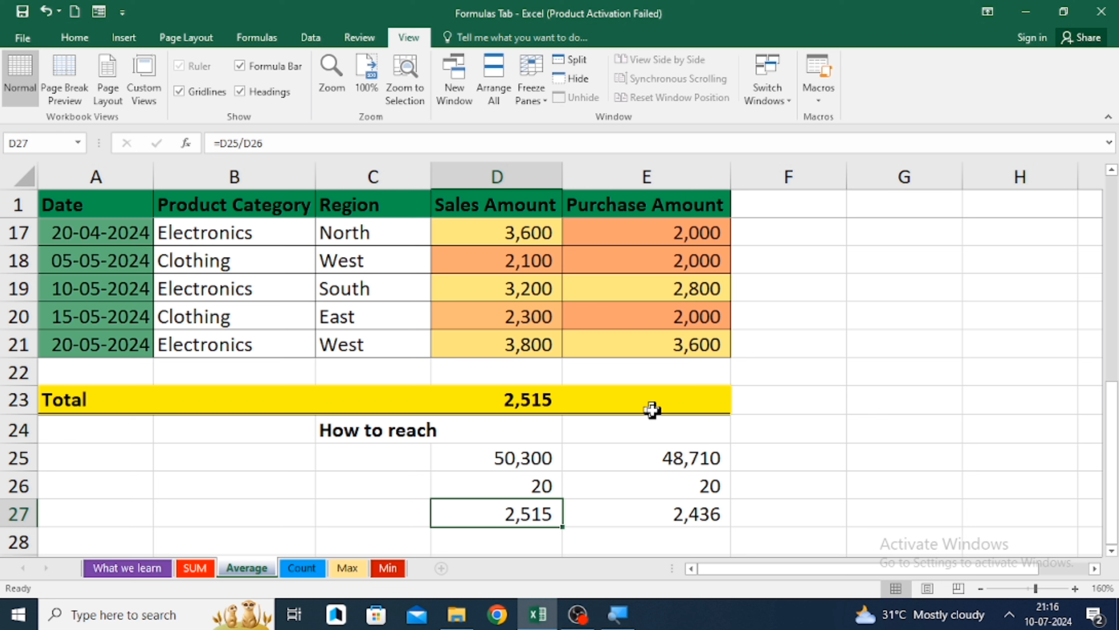
Enter =AVERAGE(D2:D21,E10:E21) in the Total row's Purchase Amount cell E23 to average two ranges together
click(658, 401)
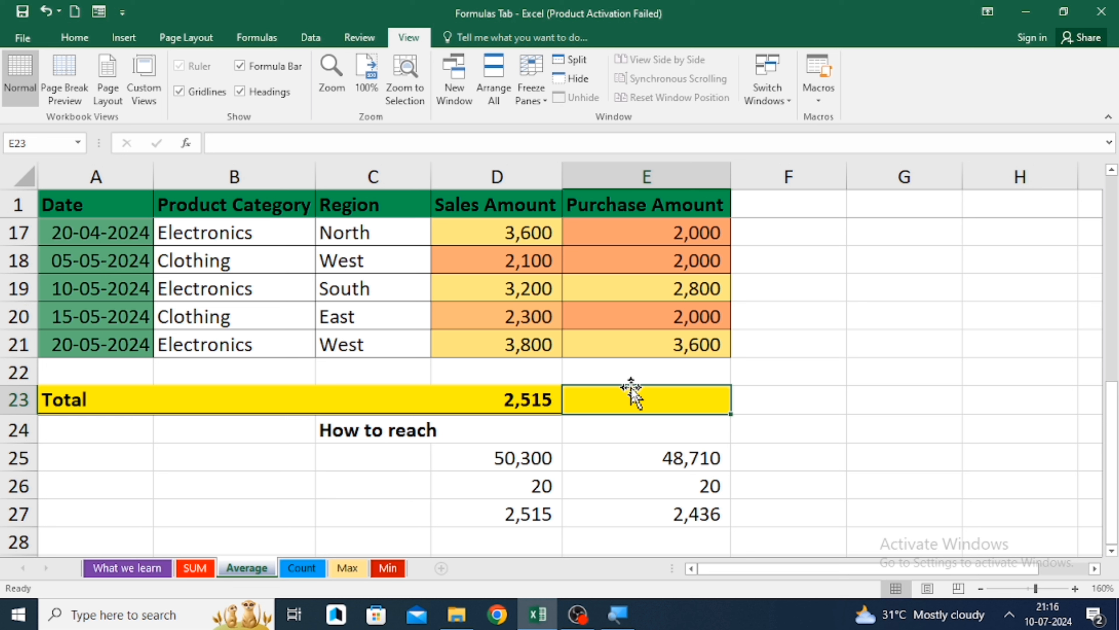
text(=)
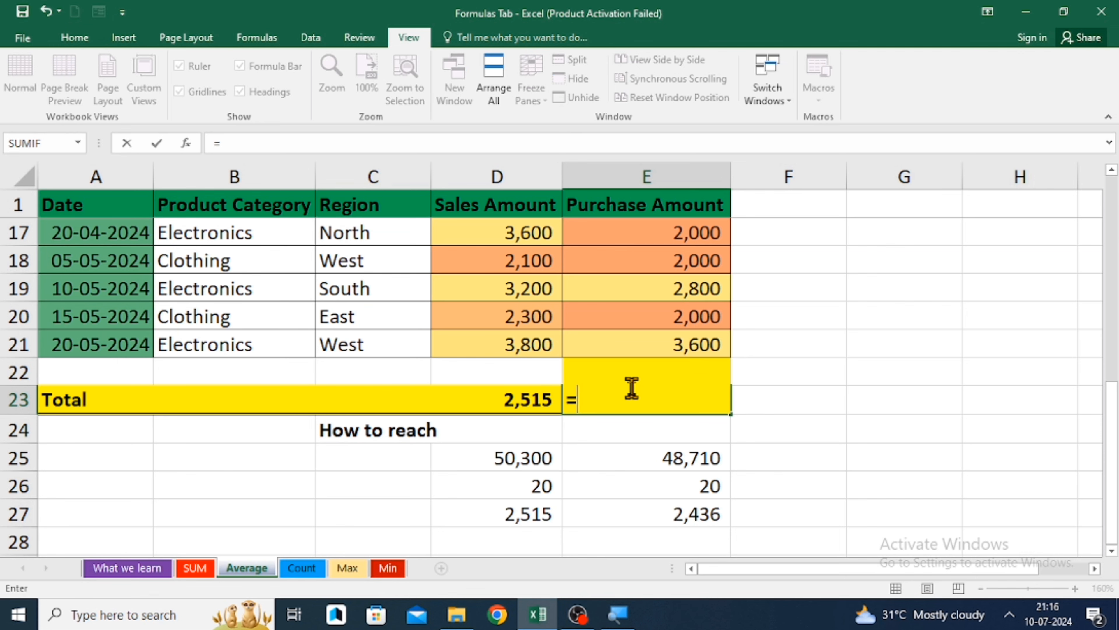
text(av)
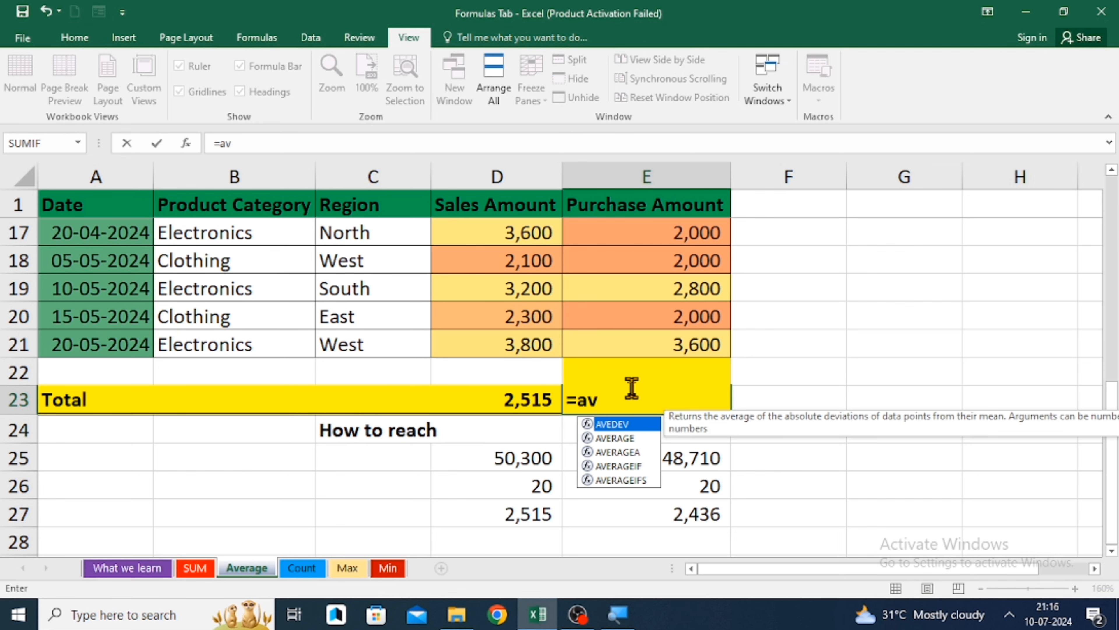
key(Down)
key(Tab)
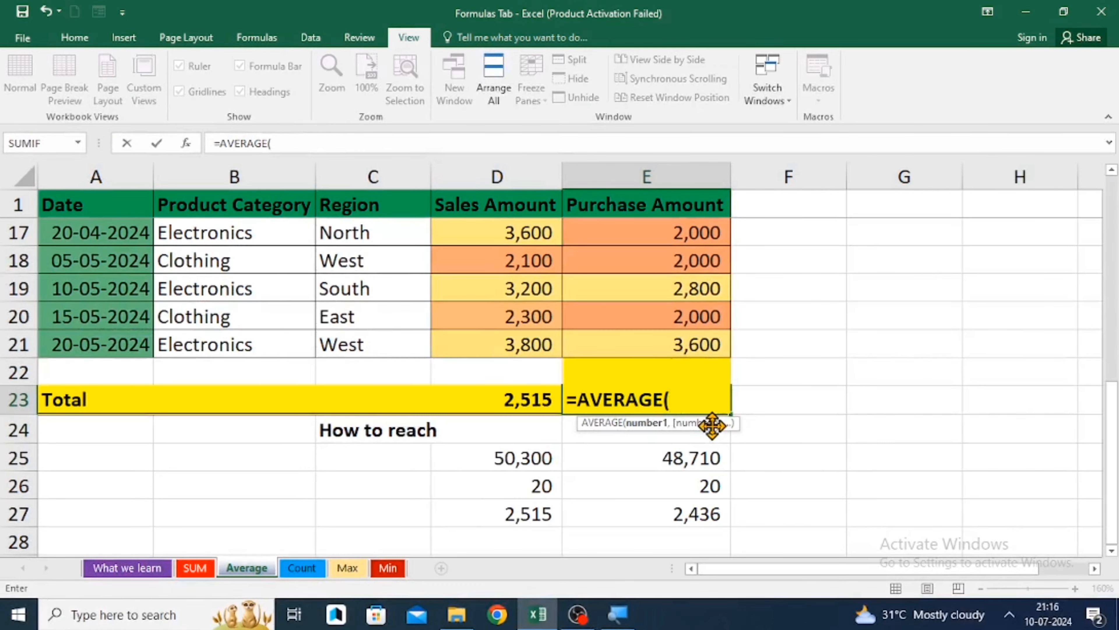
click(500, 294)
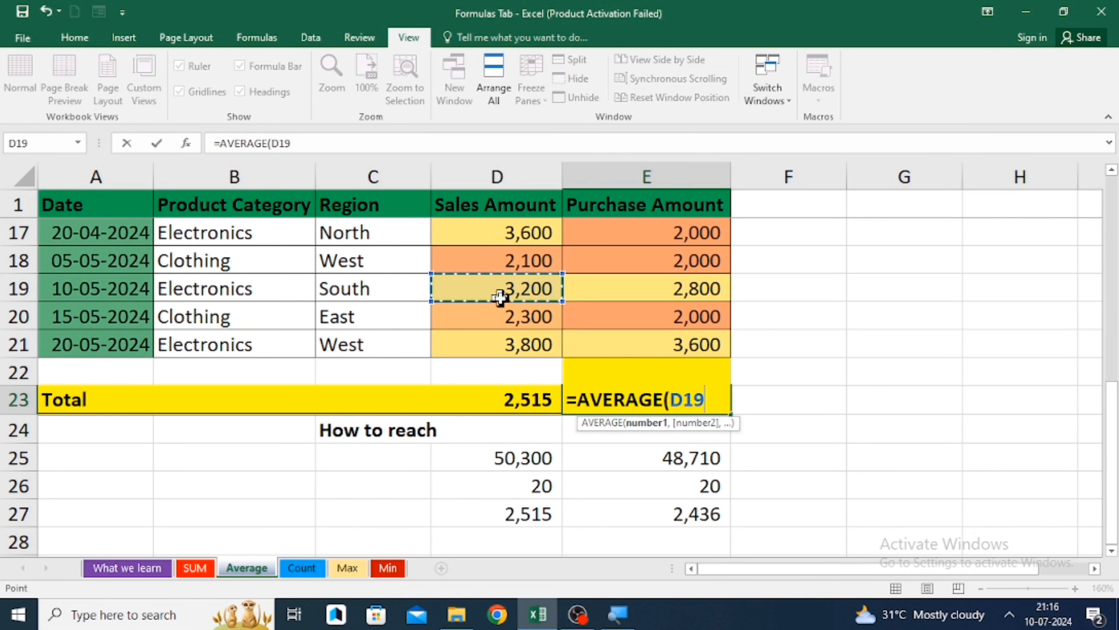
key(ctrl+Up)
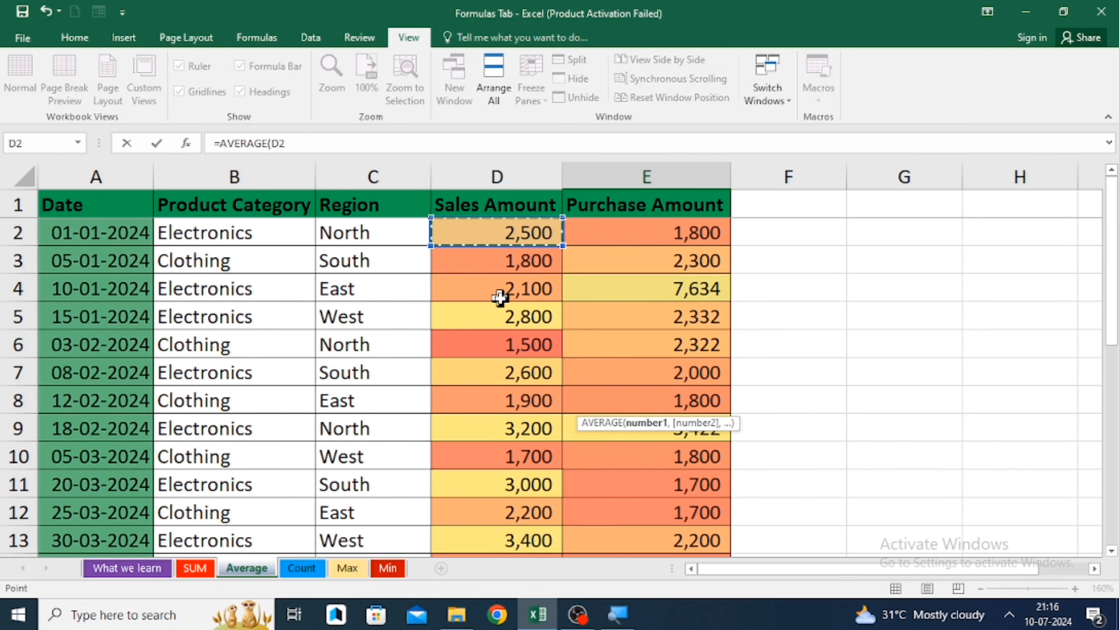
key(ctrl+shift+Down)
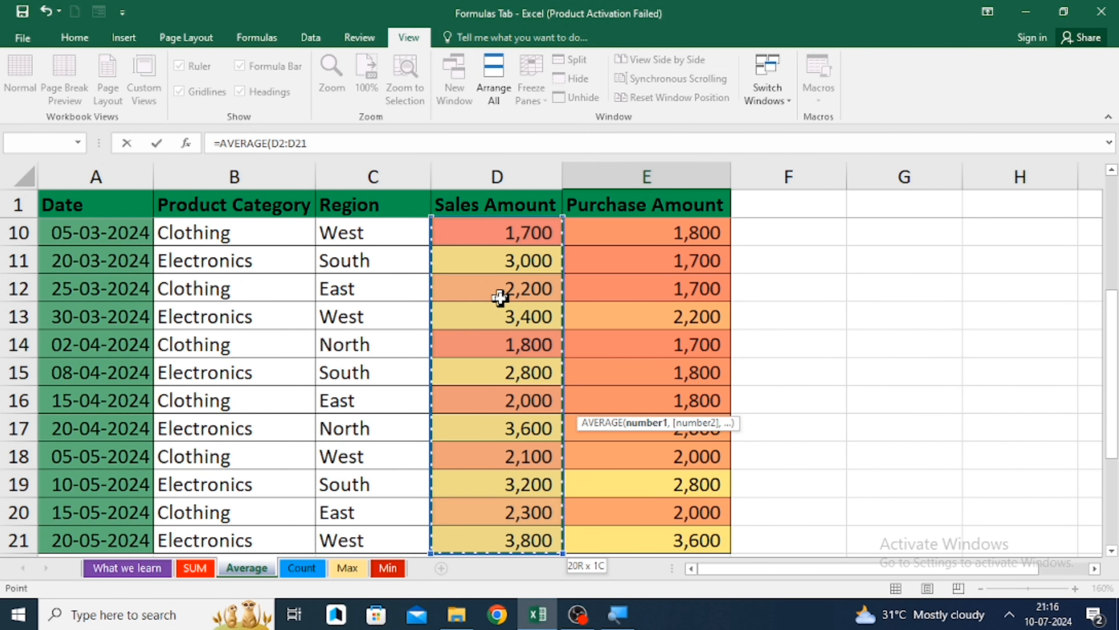
text(,)
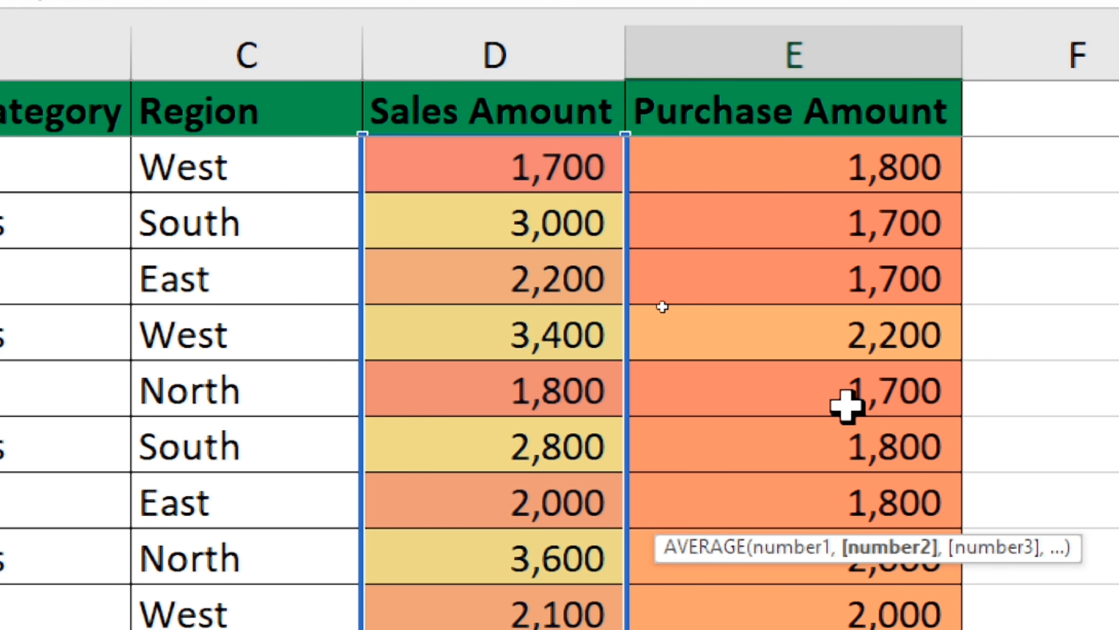
click(816, 153)
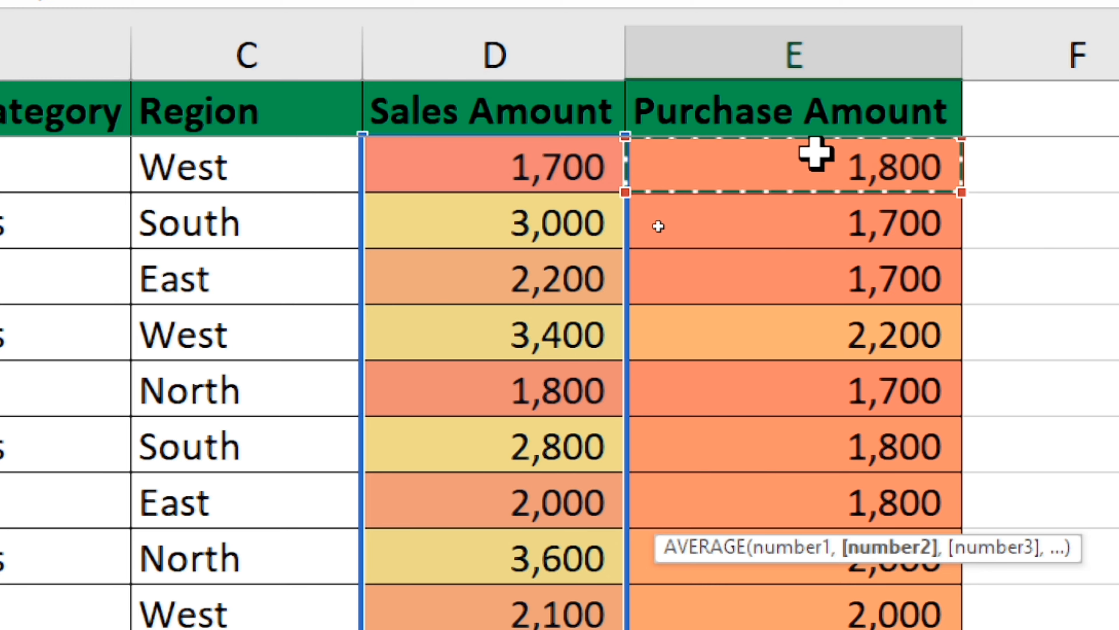
key(ctrl+shift+Down)
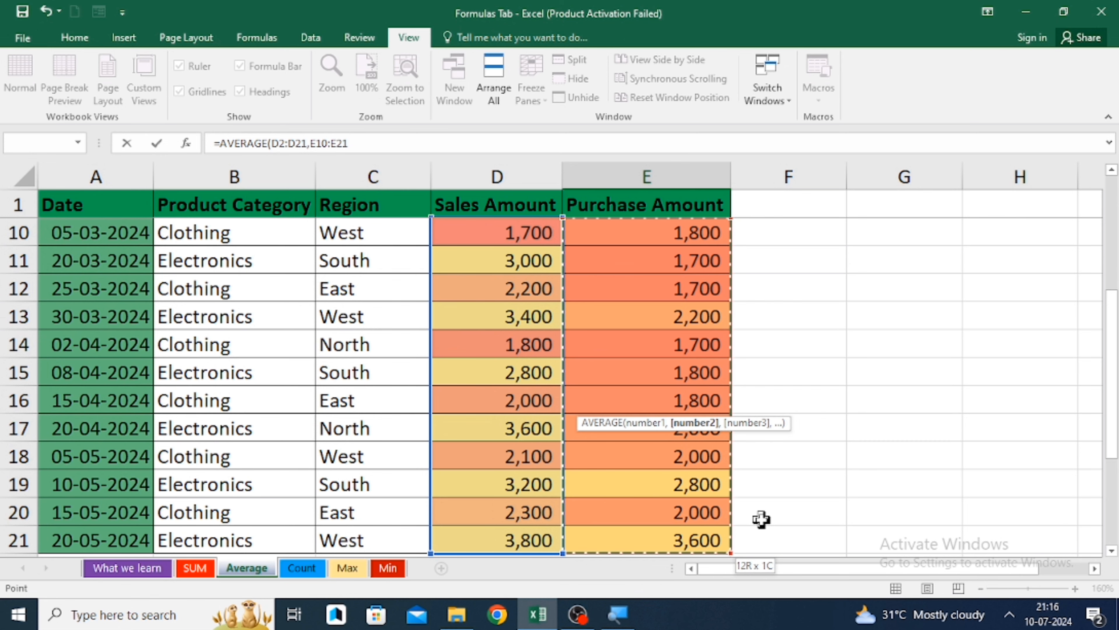
text())
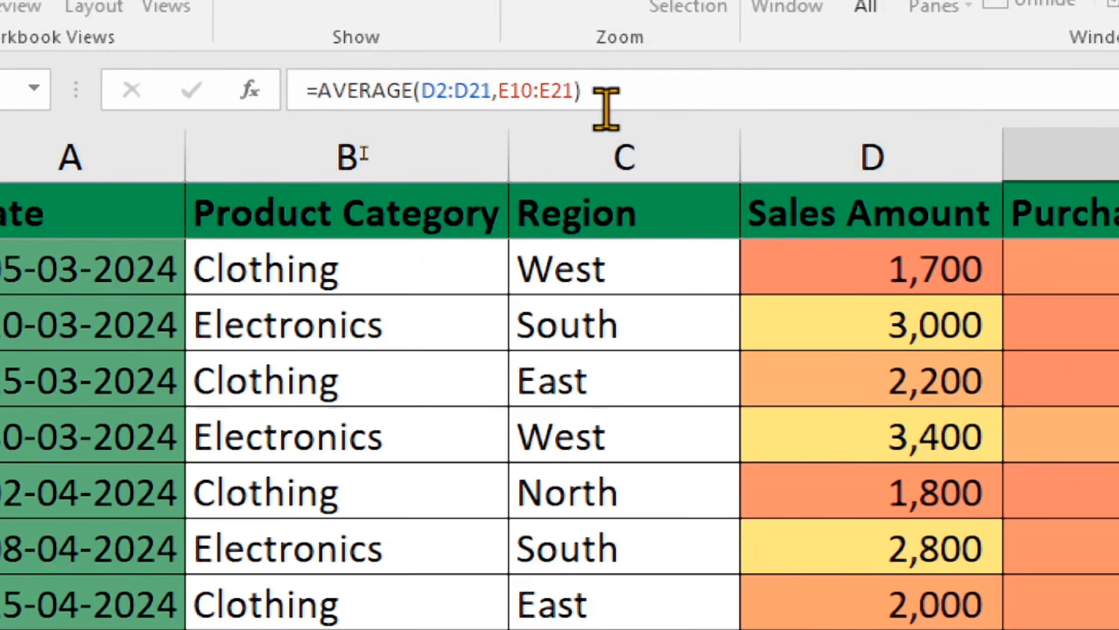
key(Return)
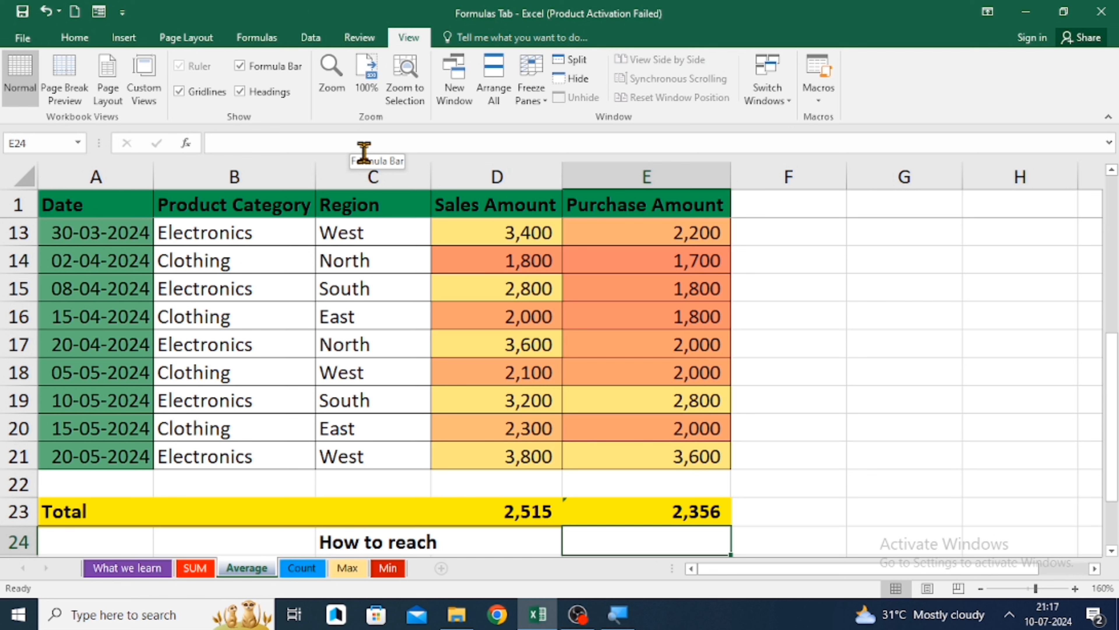
Inspect the Purchase Amount sum formula in E25 and the division formula in E27 under "How to reach"
key(Down)
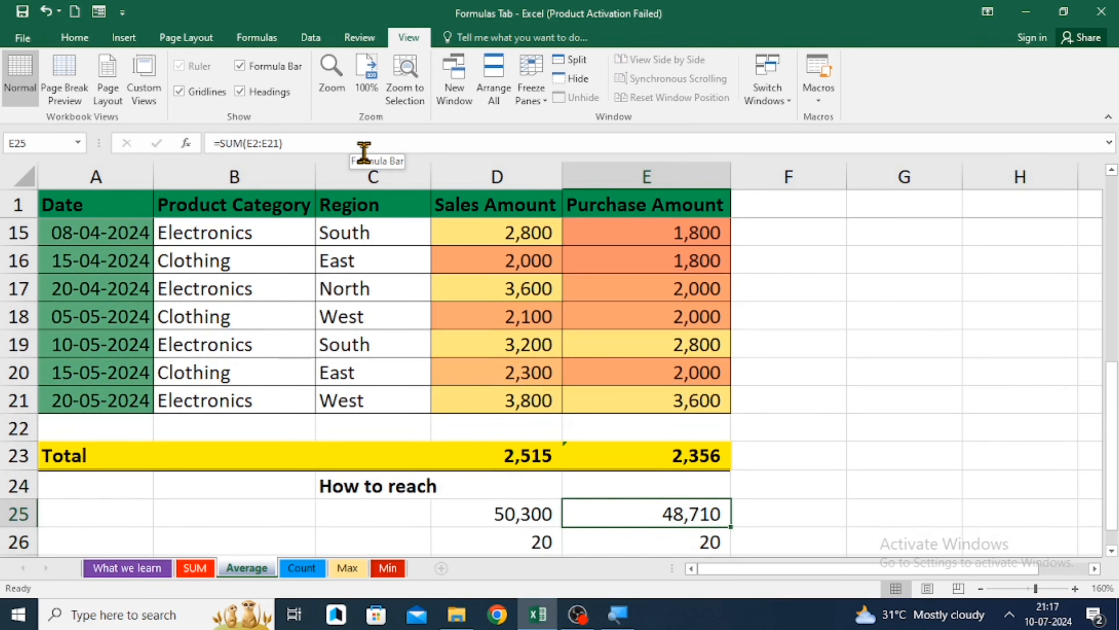
key(F2)
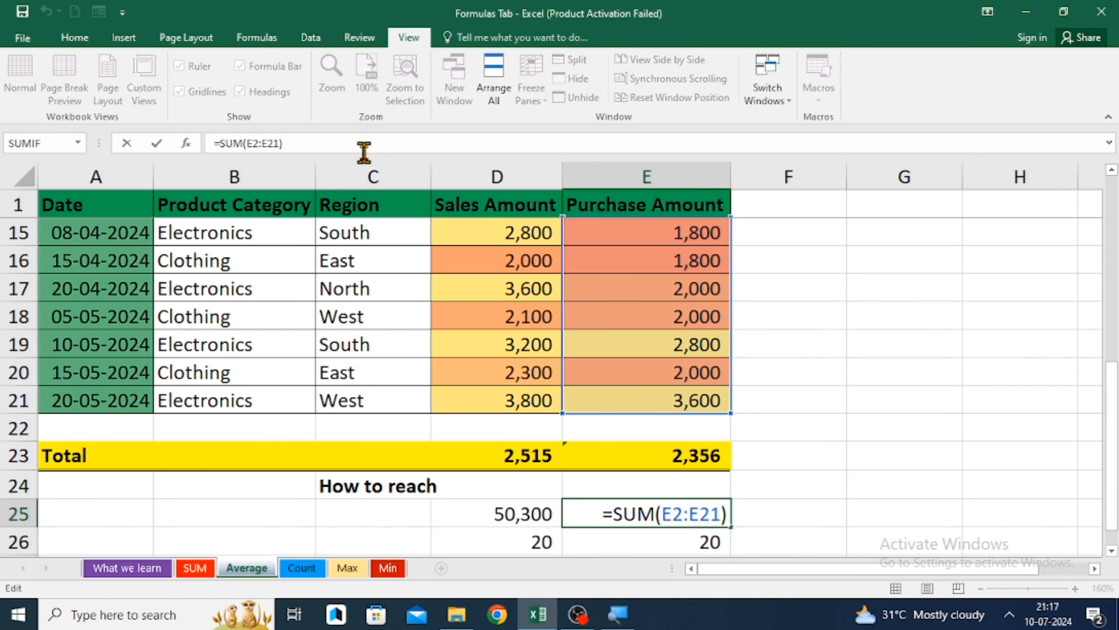
key(Return)
key(Down)
key(Down)
key(Up)
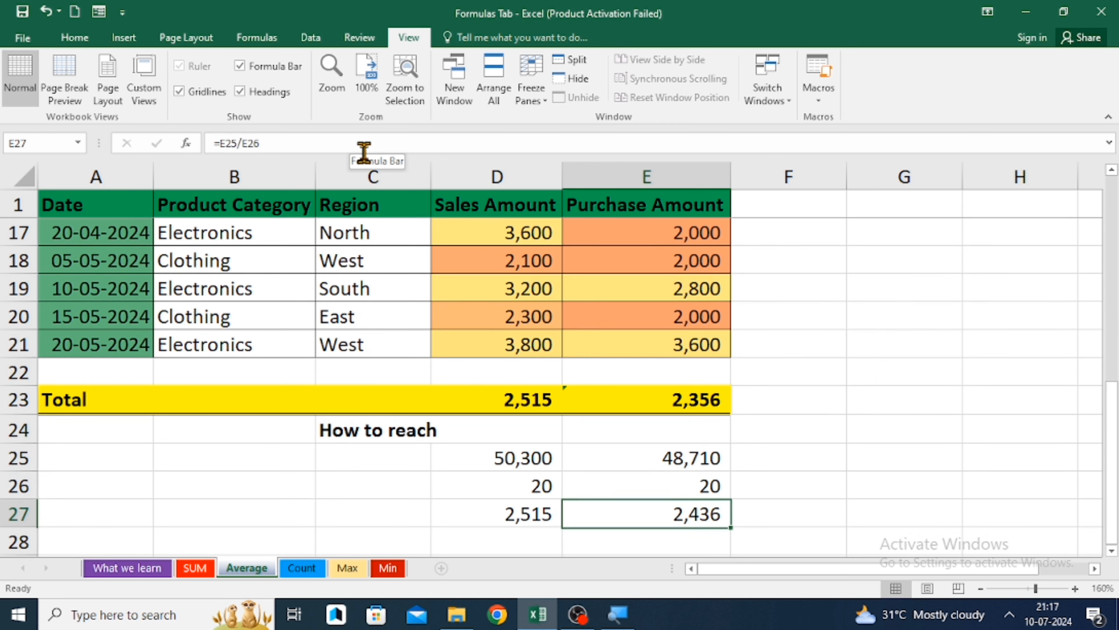
key(Up)
key(Down)
key(F2)
key(Return)
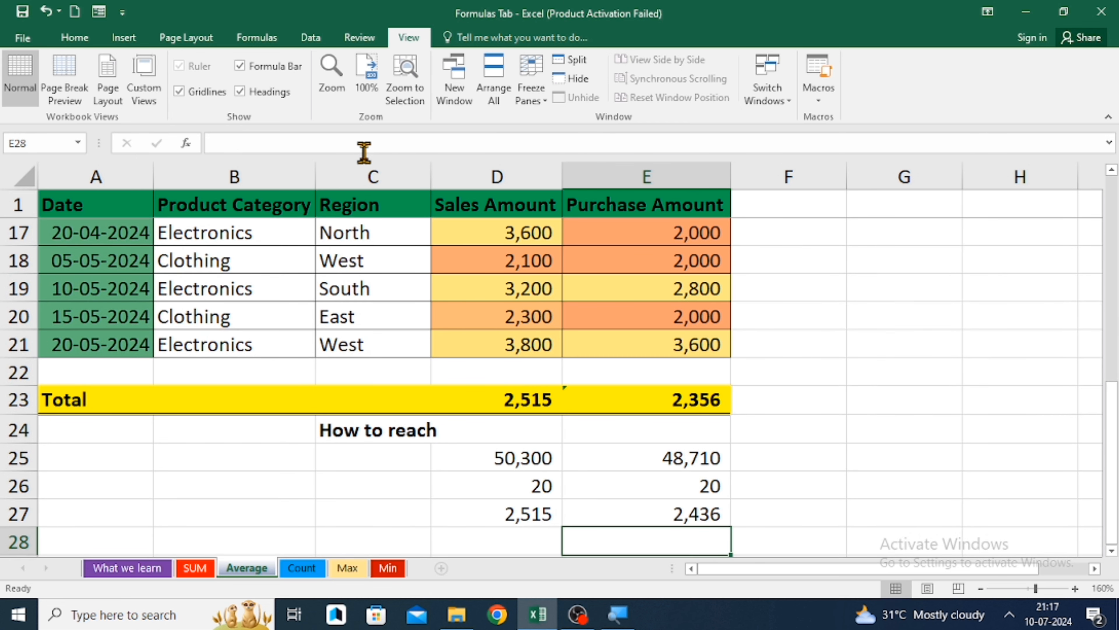
Change the Purchase Amount sum in E25 to =SUM(D2:E21) and update the count in E26 to cover both amount columns
key(Up)
key(Up)
key(Up)
text(=sum()
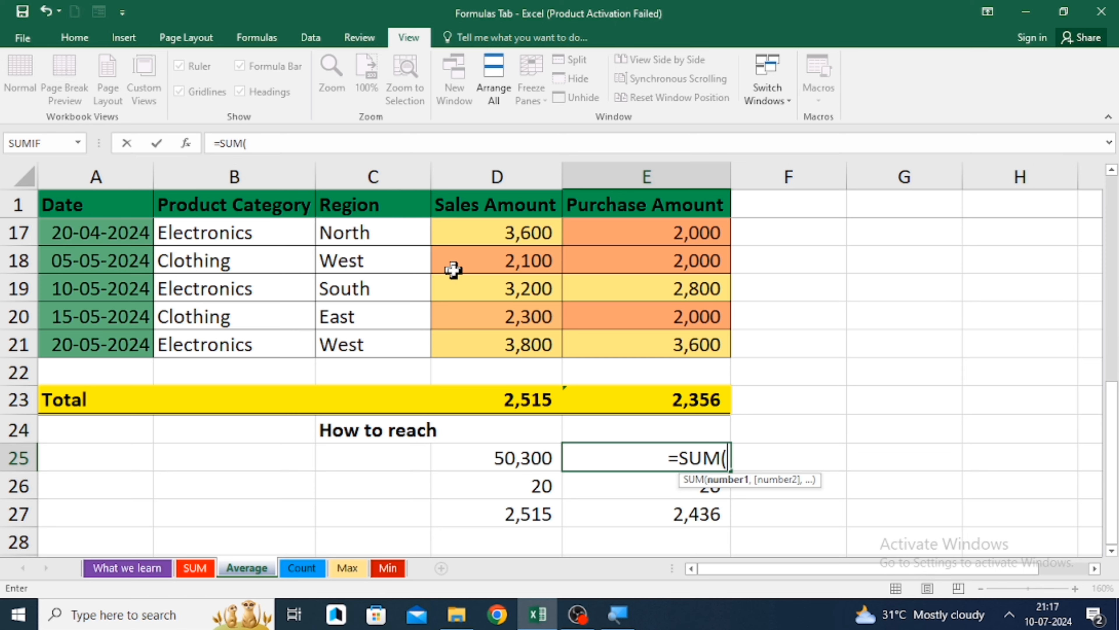
click(484, 267)
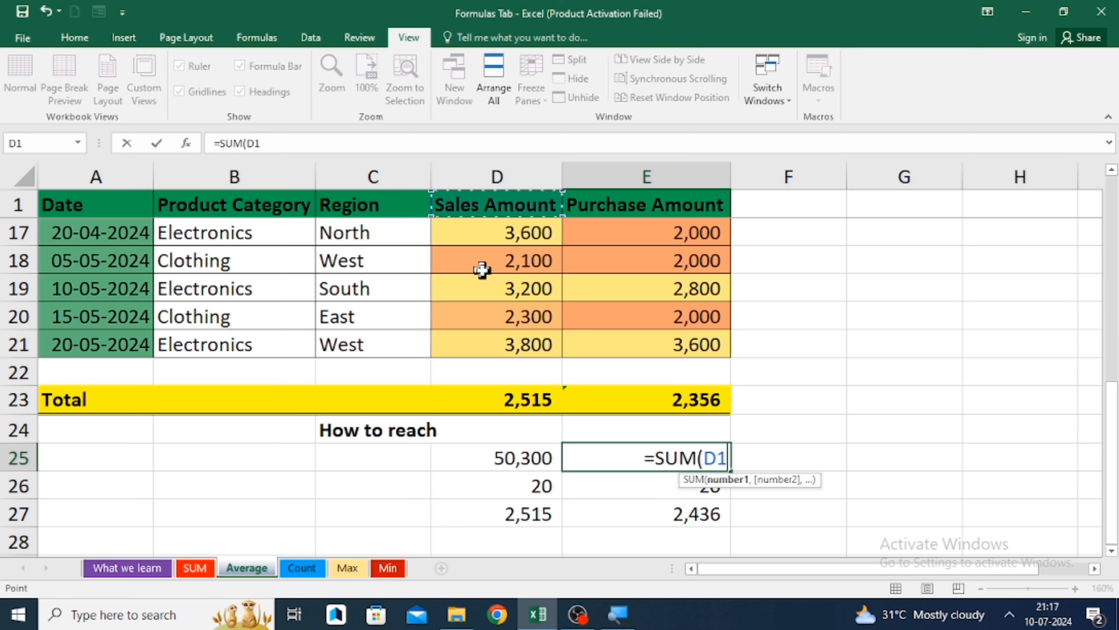
key(ctrl+Up)
key(Down)
key(shift+Right)
key(ctrl+shift+Down)
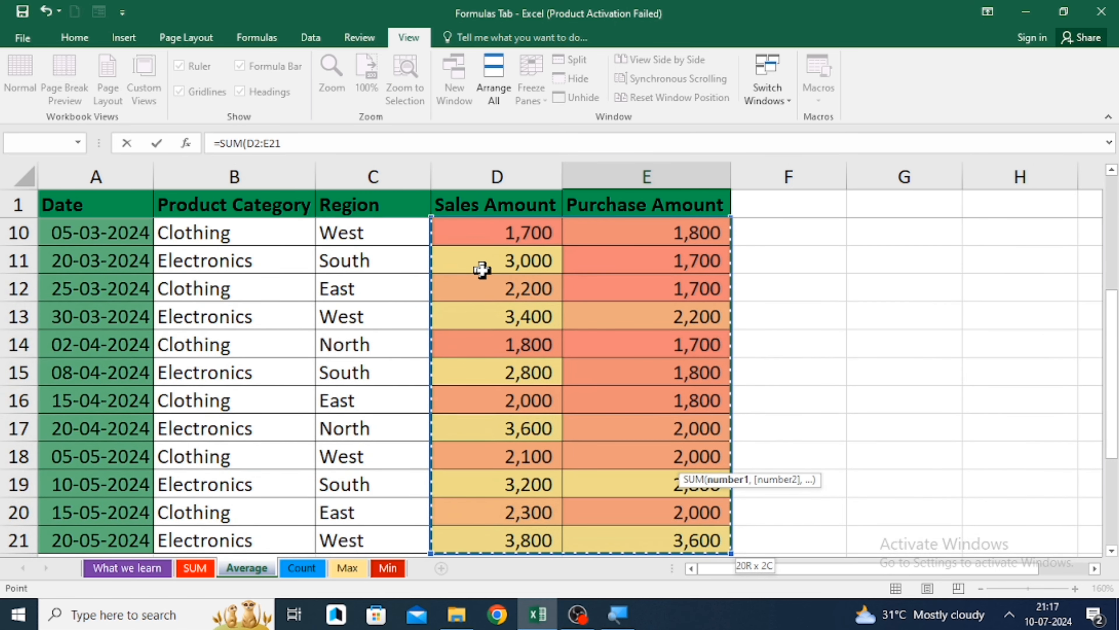
key(Return)
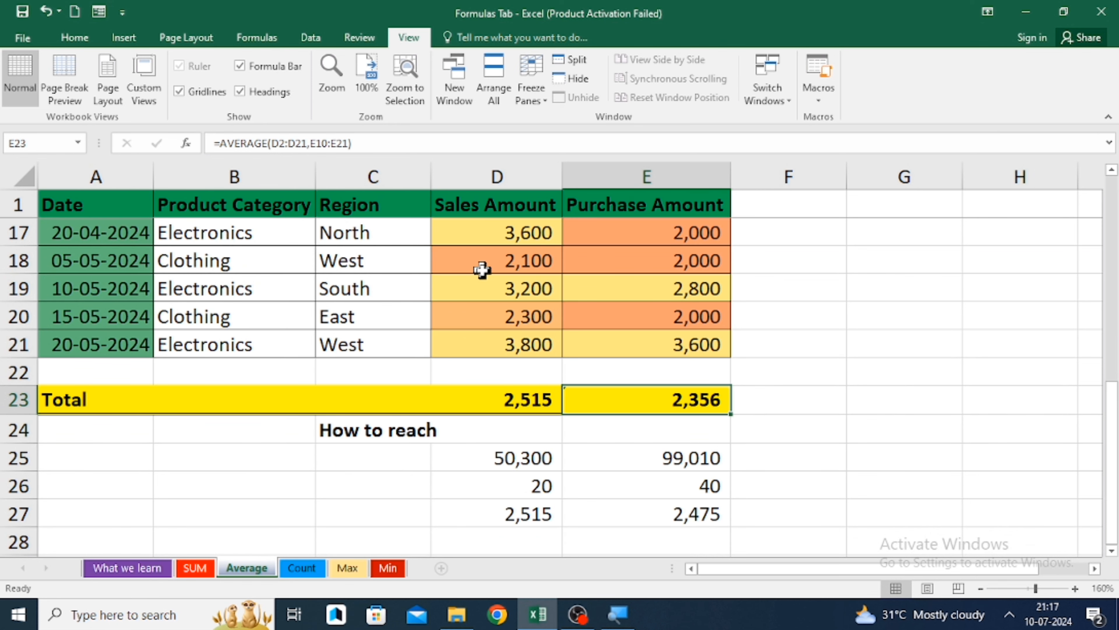
Review the Sales Amount and Purchase Amount data from row 2 down to the Total row
key(ctrl+Up)
key(ctrl+Up)
key(Down)
key(Left)
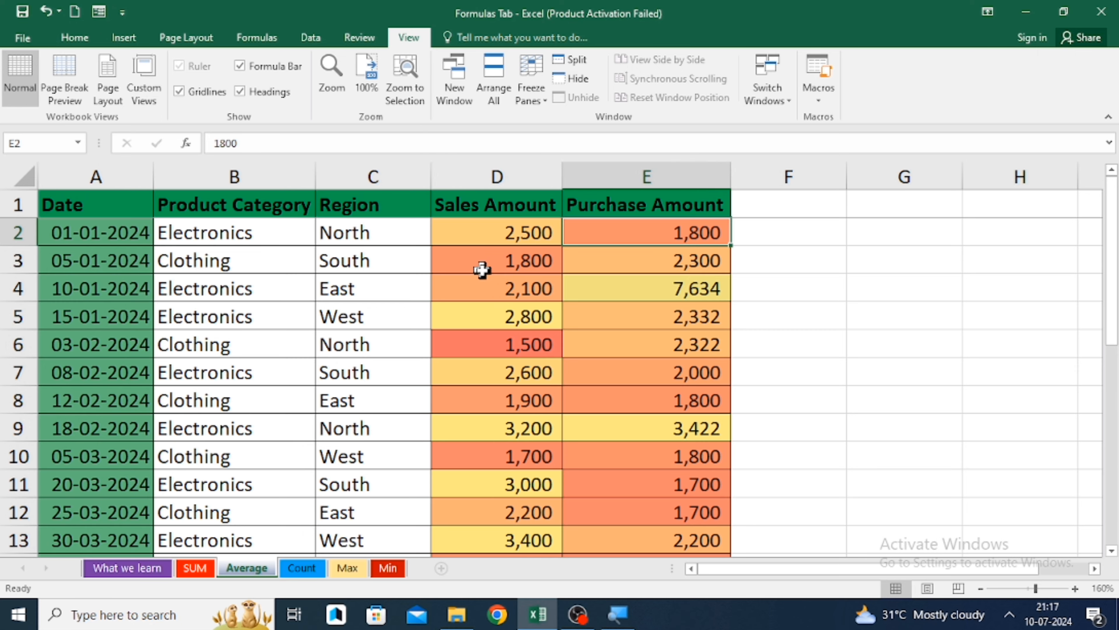
key(ctrl+Down)
key(Right)
key(Down)
key(Down)
key(Down)
key(Up)
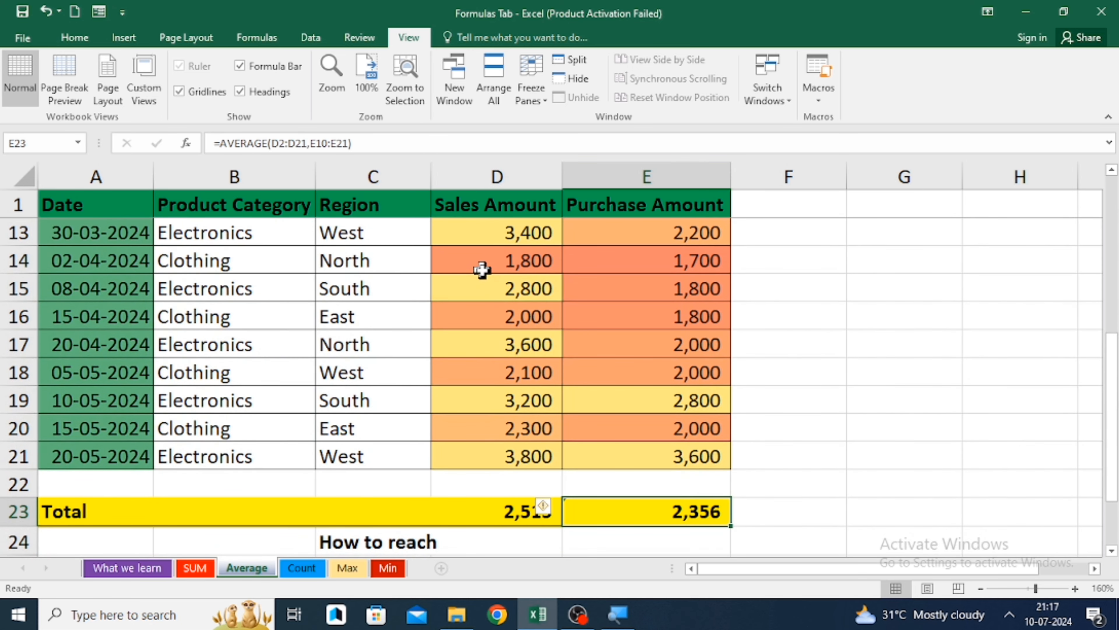
text(=av)
key(Tab)
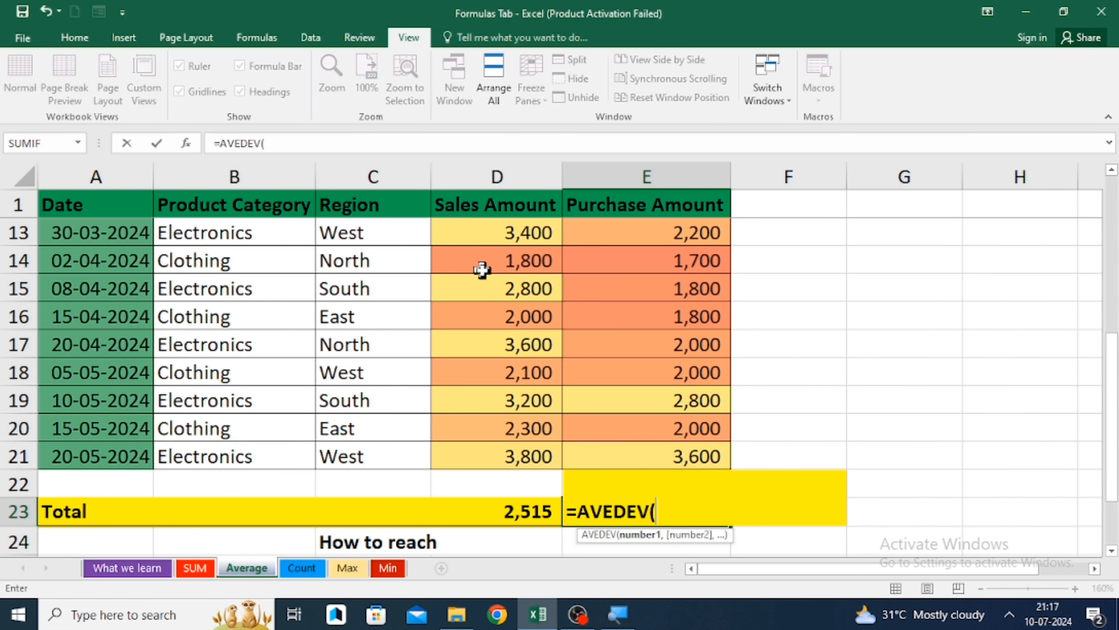
key(BackSpace)
key(BackSpace)
key(BackSpace)
key(BackSpace)
key(BackSpace)
key(BackSpace)
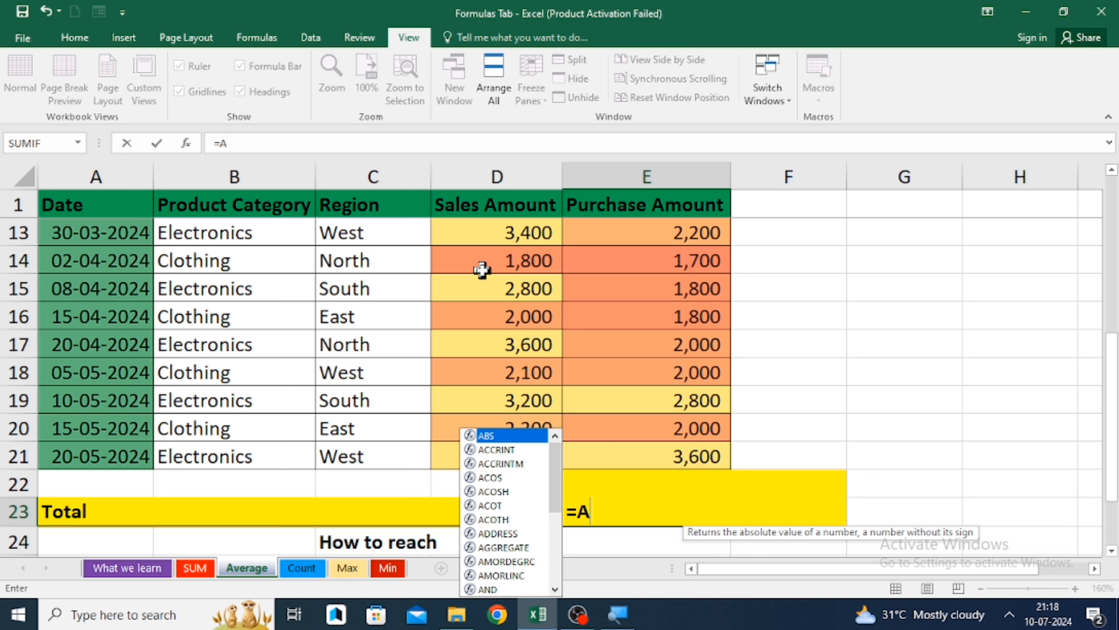
Enter =AVERAGE(D2:E21) in the Total row's Purchase Amount cell E23 to average both amount columns as one block
key(Down)
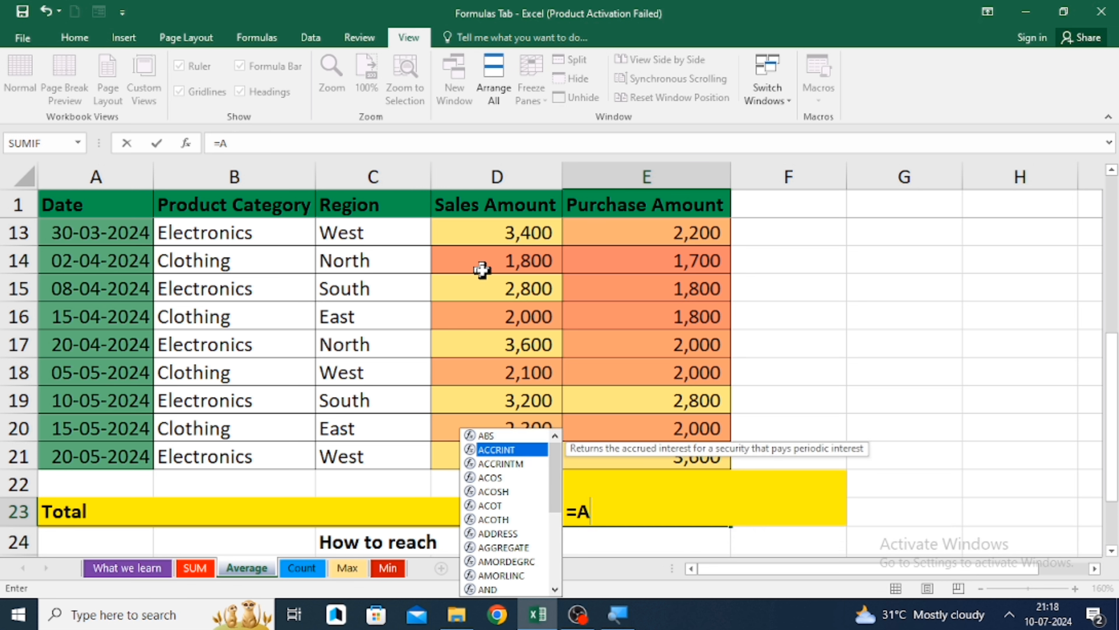
text(v)
key(Down)
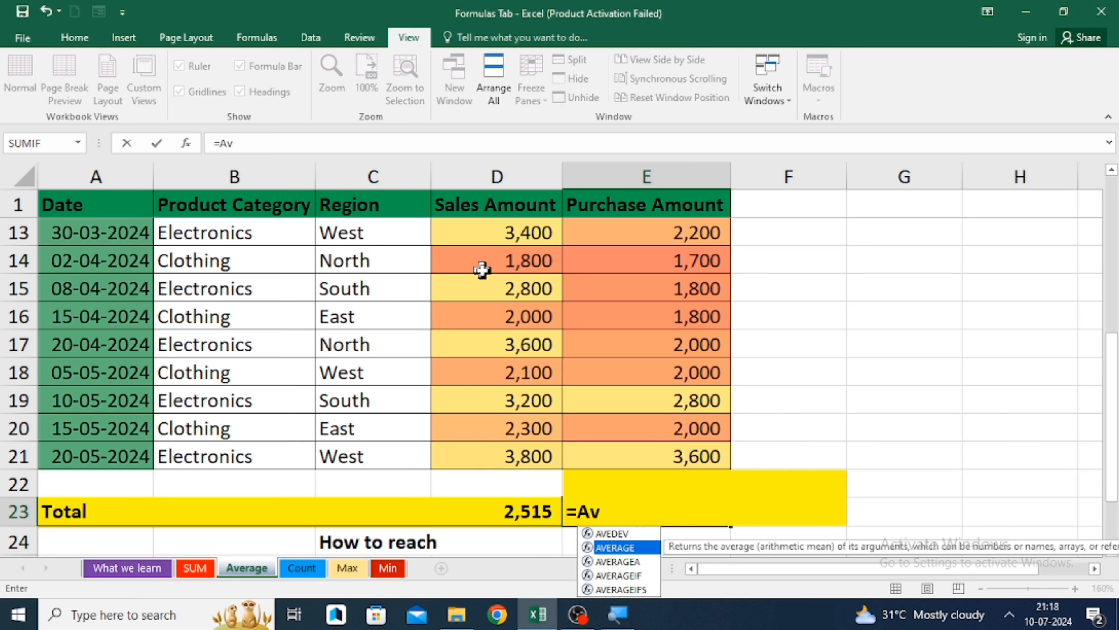
key(Tab)
key(Left)
key(Up)
key(Left)
key(Right)
key(Up)
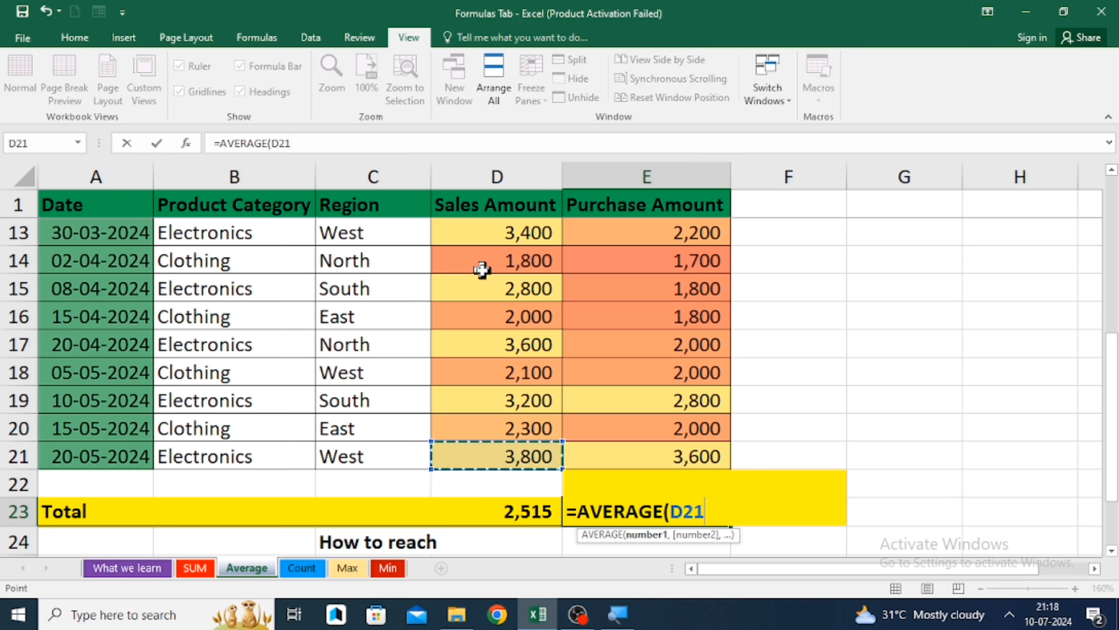
key(Up)
key(ctrl+Up)
key(shift+Right)
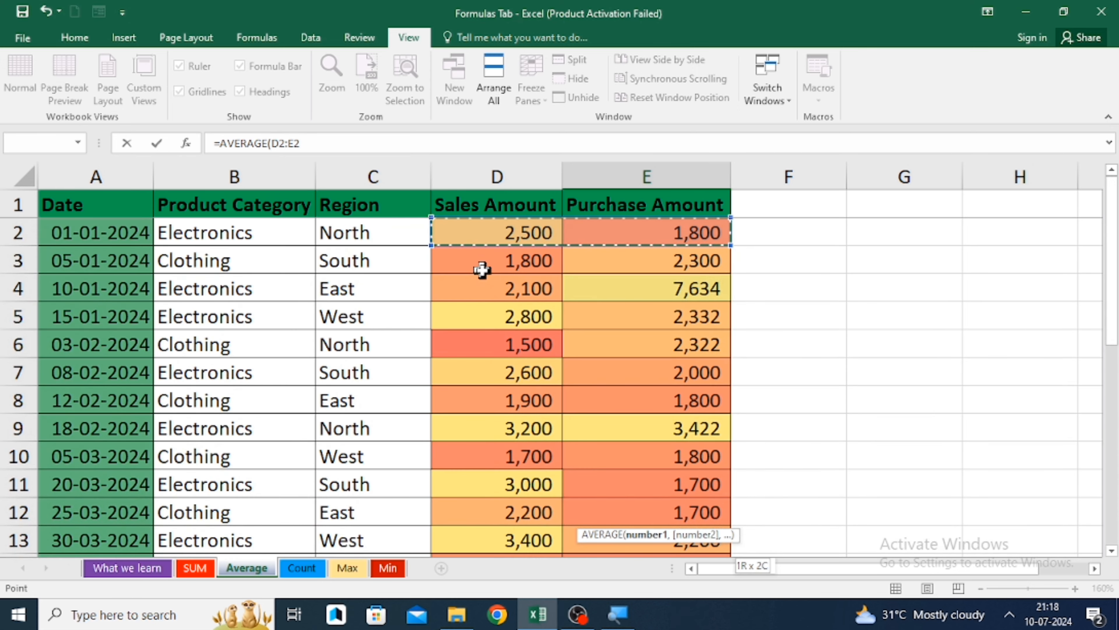
key(ctrl+shift+Down)
key(Escape)
Compare the average formula in E23 with the sum in E25, the count in E26 and the division formula in E27
key(Down)
key(Down)
key(Down)
key(Down)
key(Down)
key(Down)
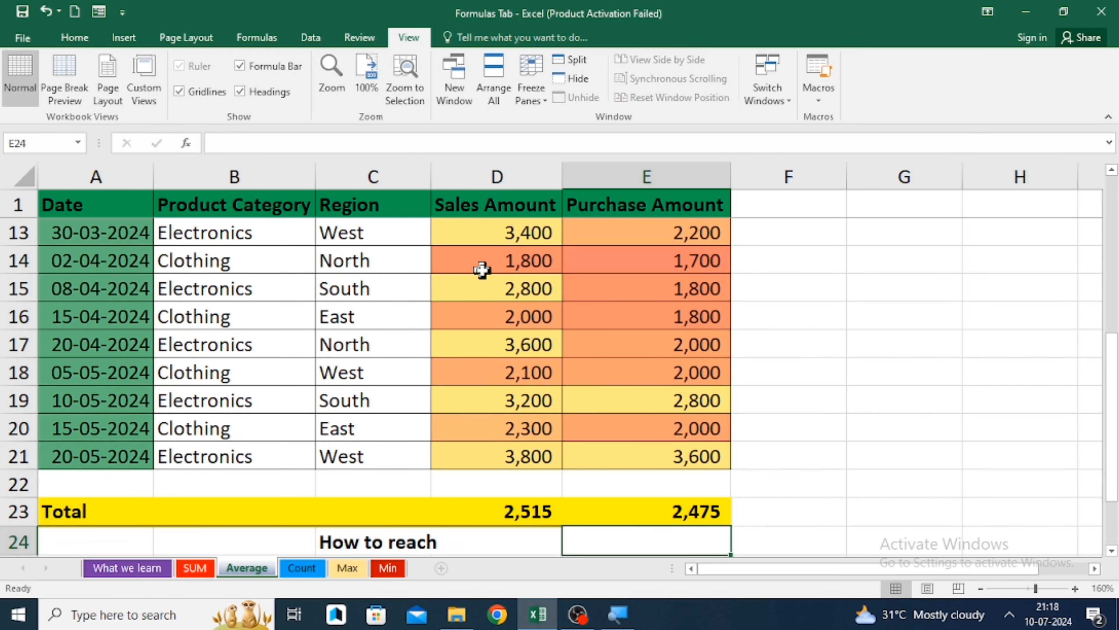
key(Up)
key(Up)
key(Right)
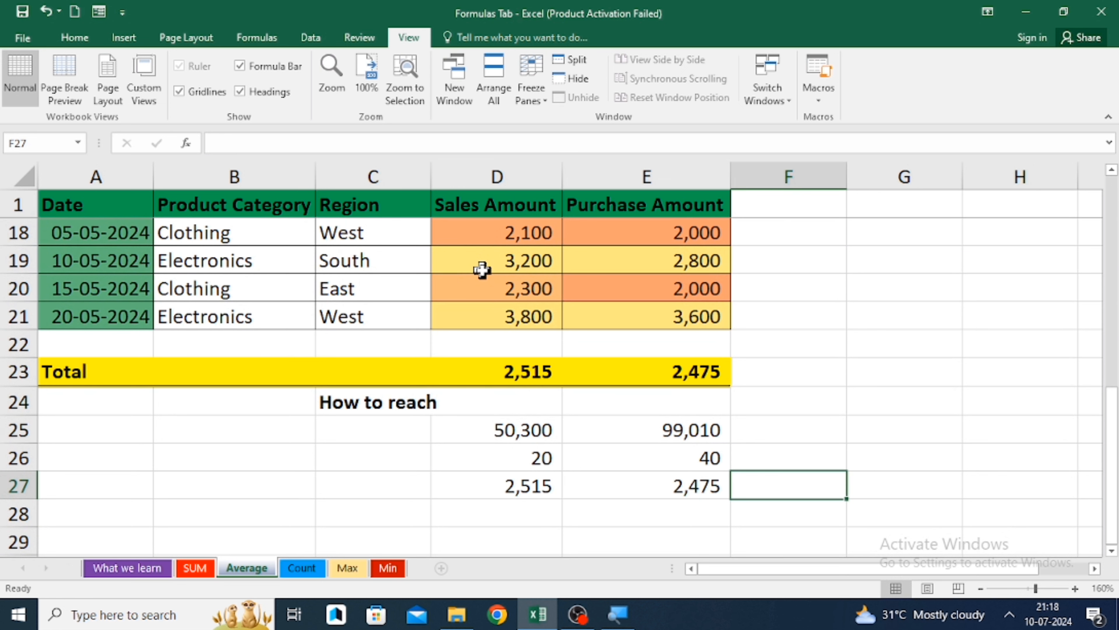
key(Up)
key(Up)
key(Up)
key(Up)
key(Up)
key(Left)
key(Down)
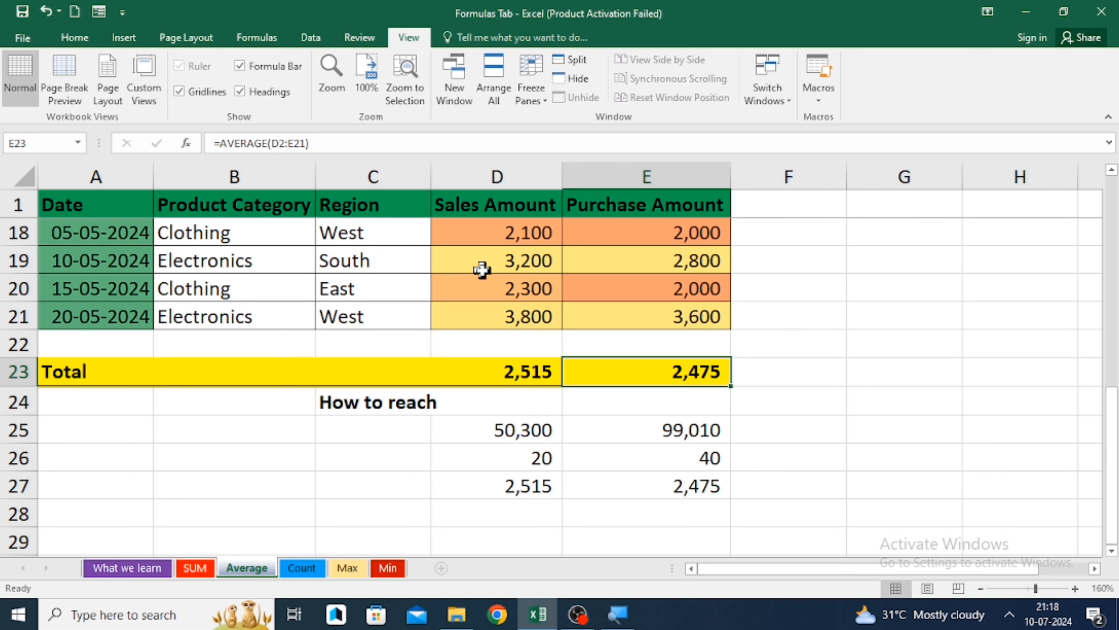
key(Down)
key(Down)
key(Down)
key(Down)
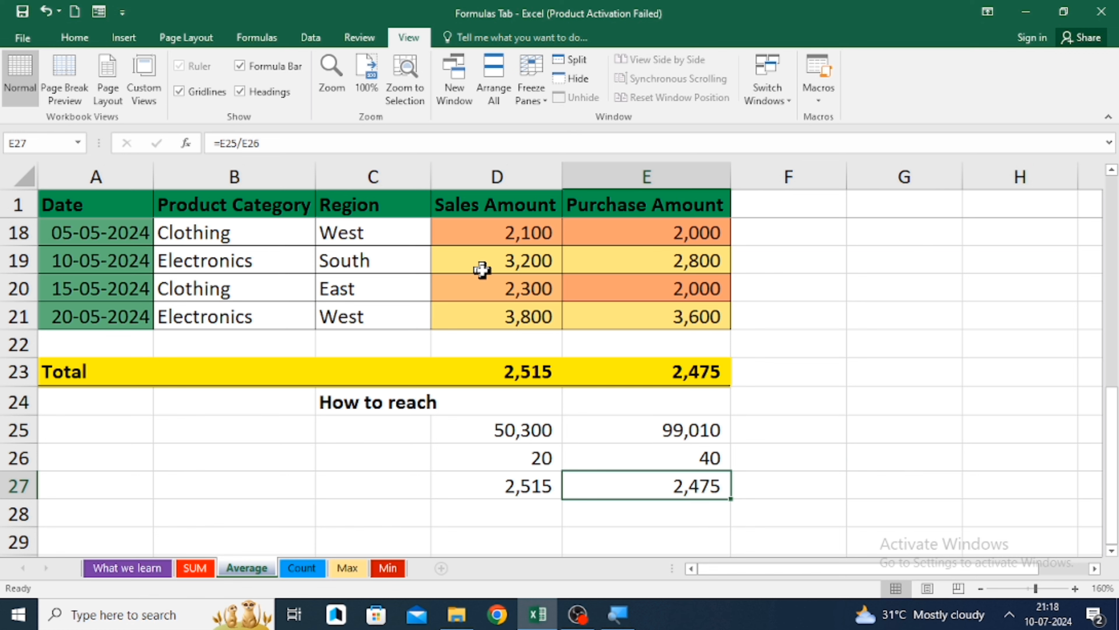
key(Left)
key(Right)
key(Right)
key(Up)
key(Left)
key(Up)
key(Up)
key(Up)
key(Up)
key(Up)
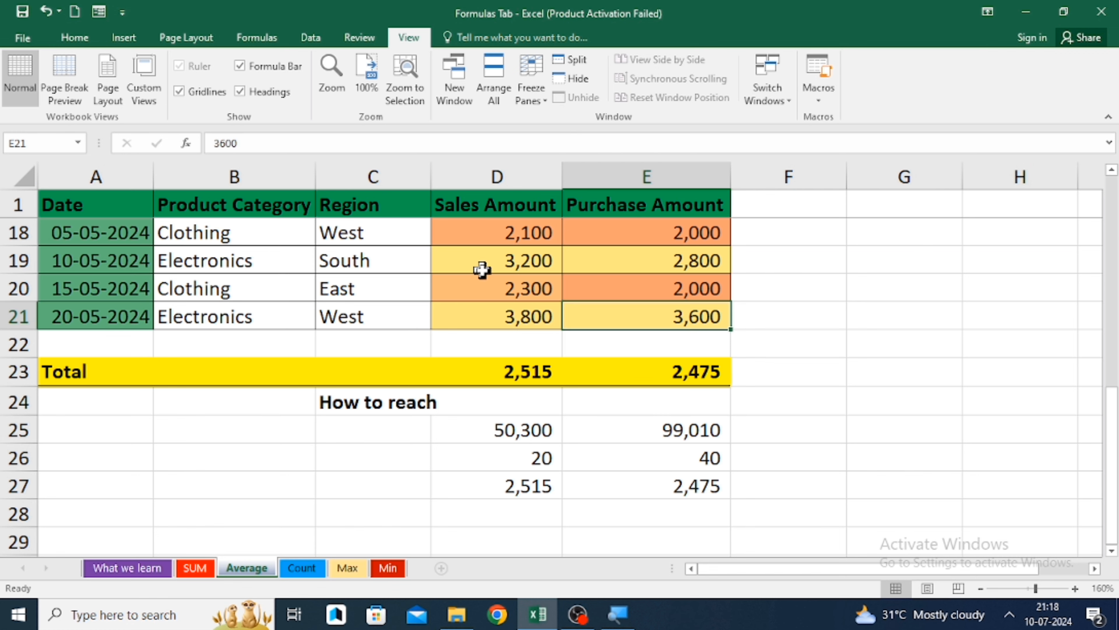
Examine the first record's Sales Amount and Purchase Amount together by selecting D2:E2
key(ctrl+Up)
key(Down)
key(Up)
key(Right)
key(Down)
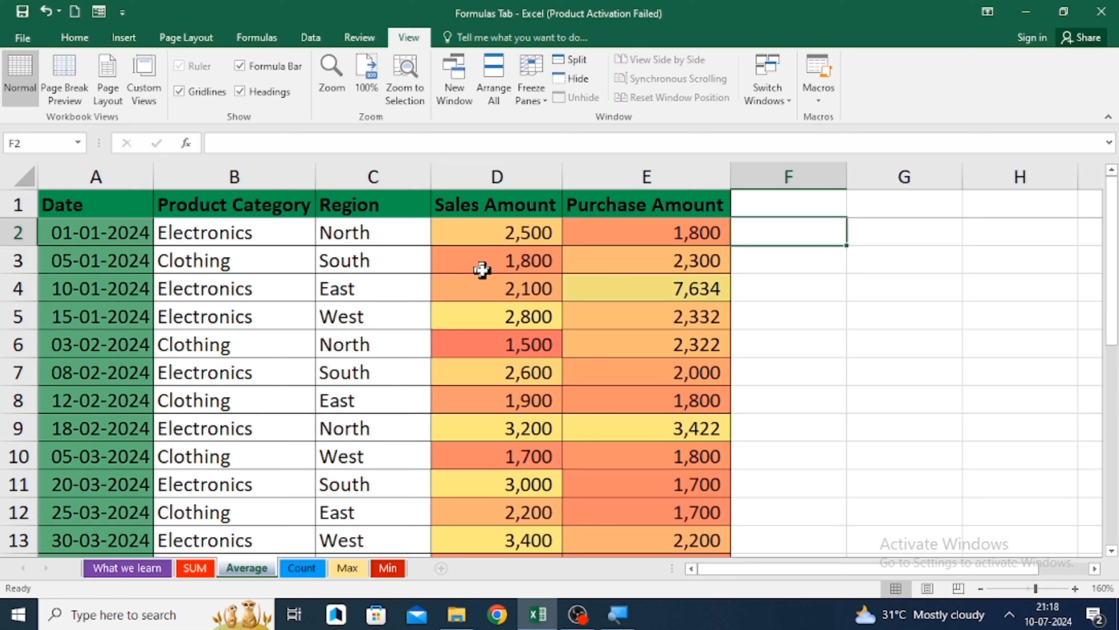
key(Left)
key(Left)
key(shift+Right)
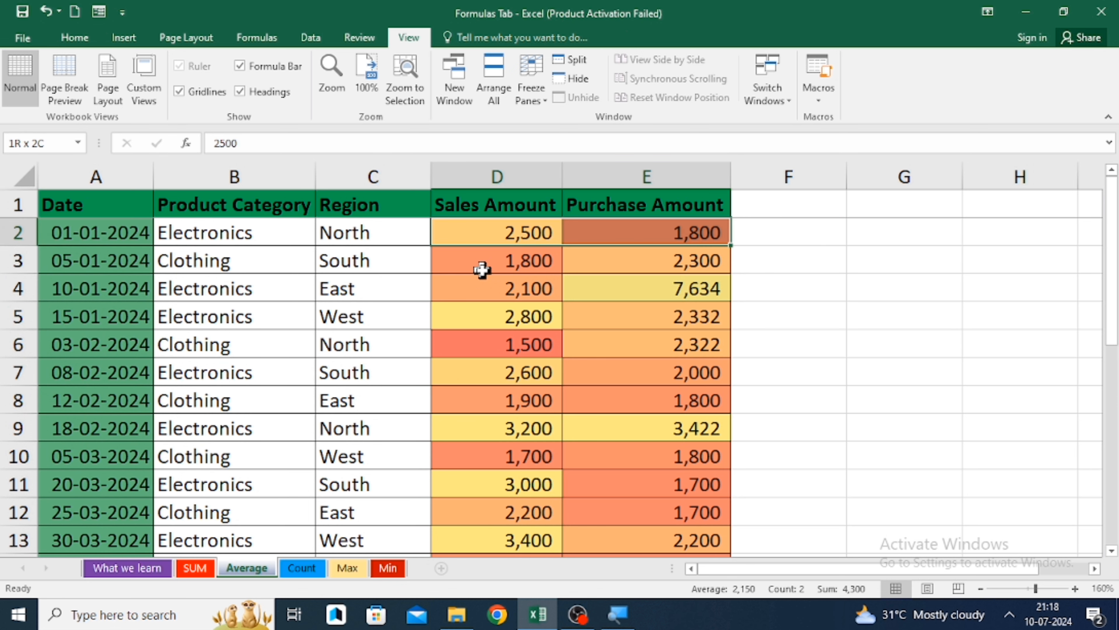
key(Right)
key(Right)
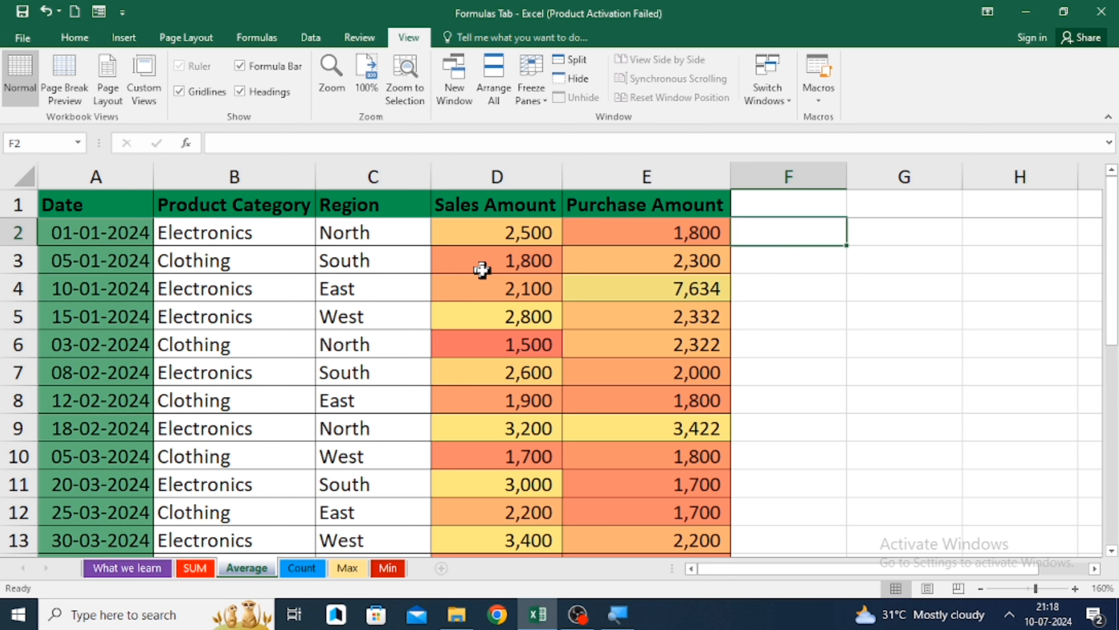
Try =AVEDEV(D2:E2) in F2 for the first record's two amounts
text(=av)
key(Tab)
key(Left)
key(shift+Left)
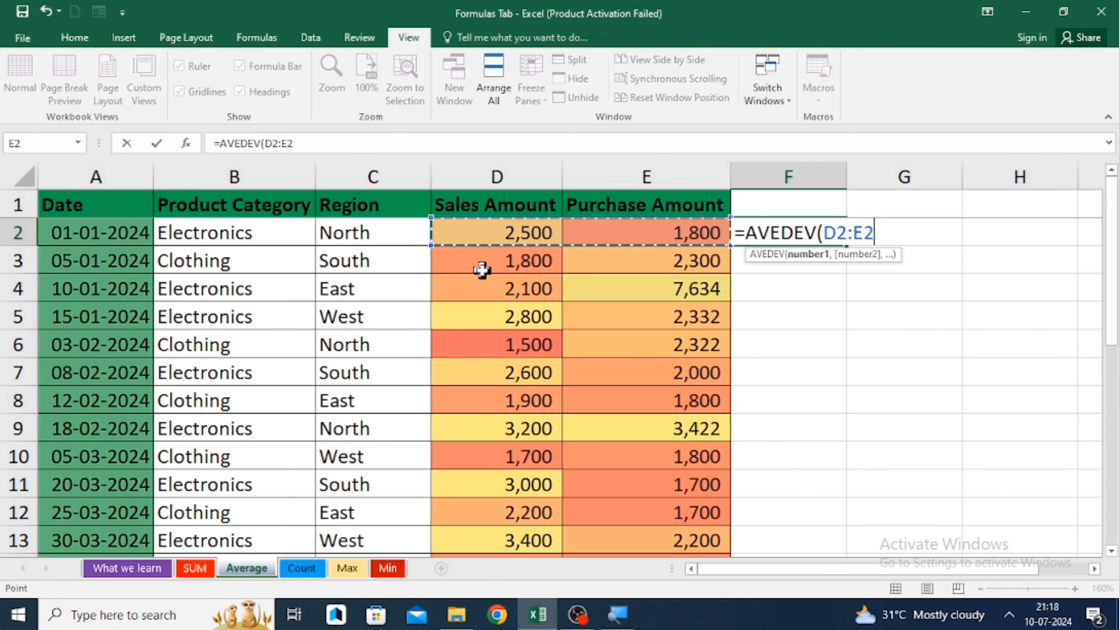
key(Return)
key(Up)
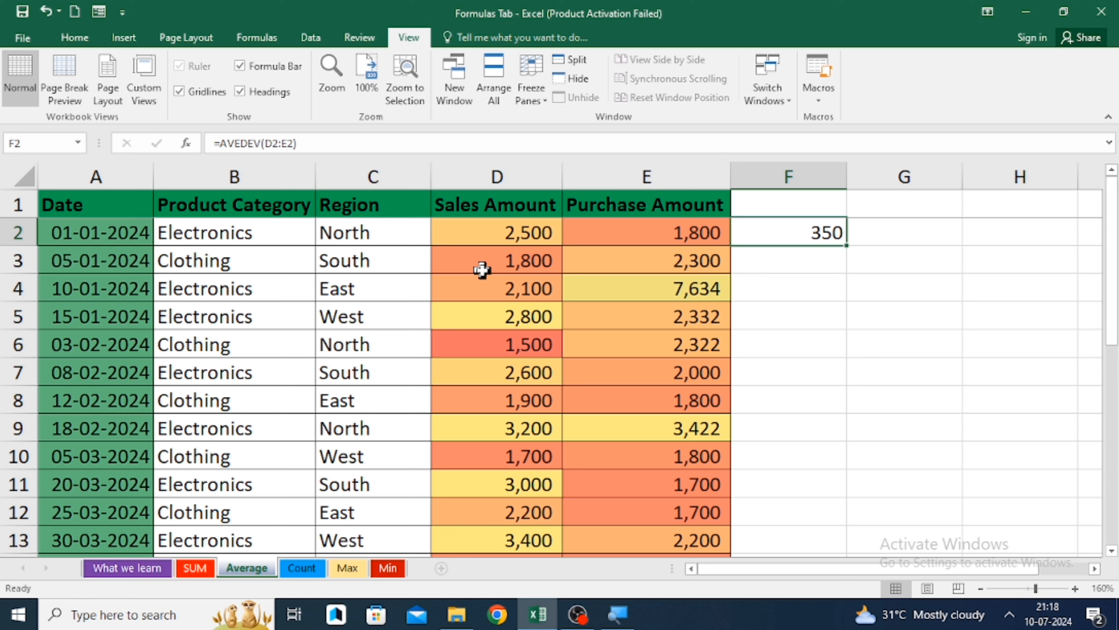
Enter =AVERAGE(D2:E2) in F2 to average the first record's Sales and Purchase amounts
text(=av)
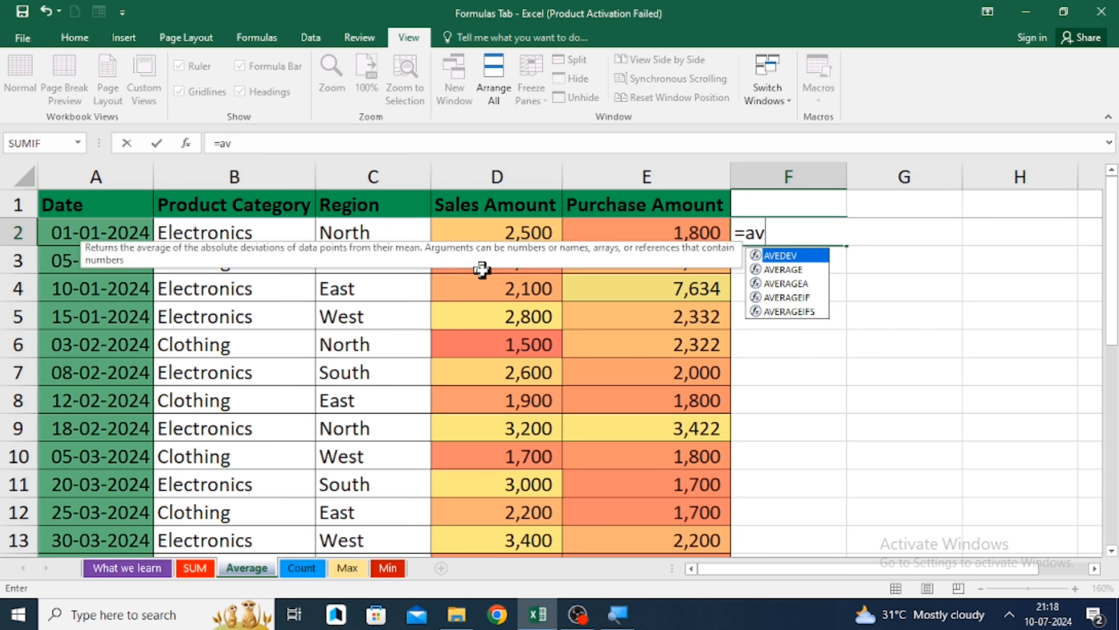
key(Down)
key(Tab)
key(Left)
key(shift+Left)
key(Return)
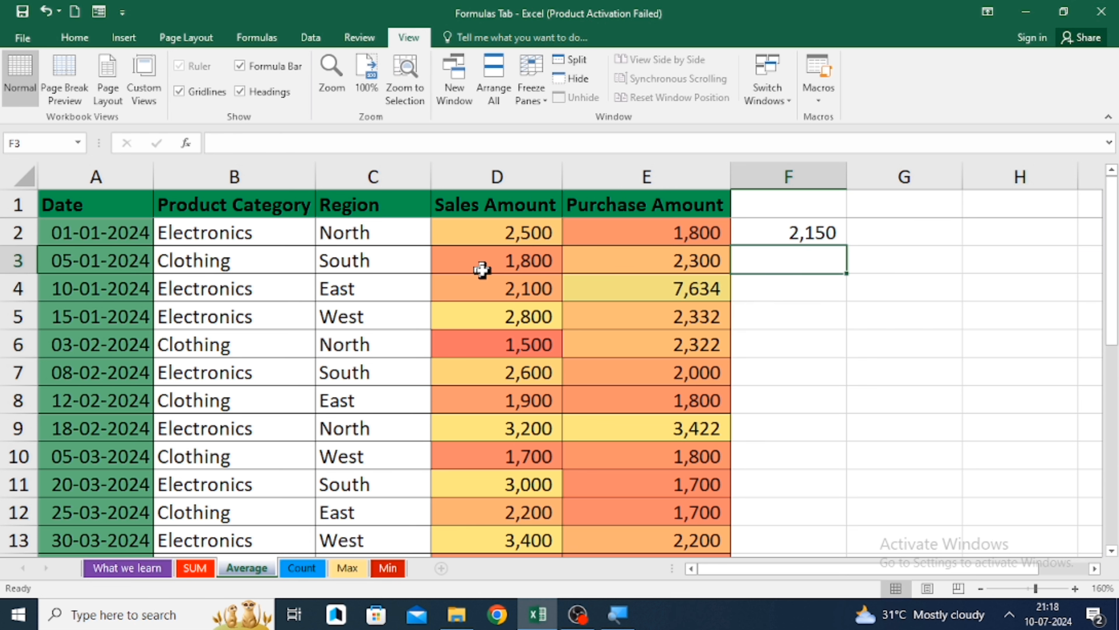
Fill the row average formula from F2 down through F21 and check the filled column
key(Up)
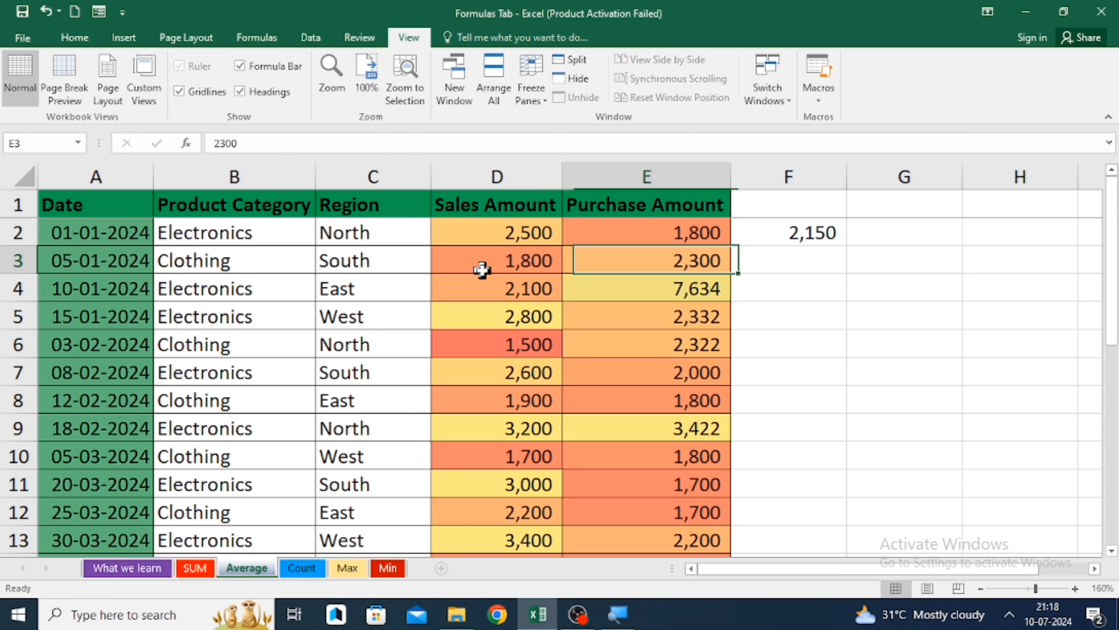
scroll(482, 270, down, 3)
click(789, 540)
drag(790, 540, 838, 201)
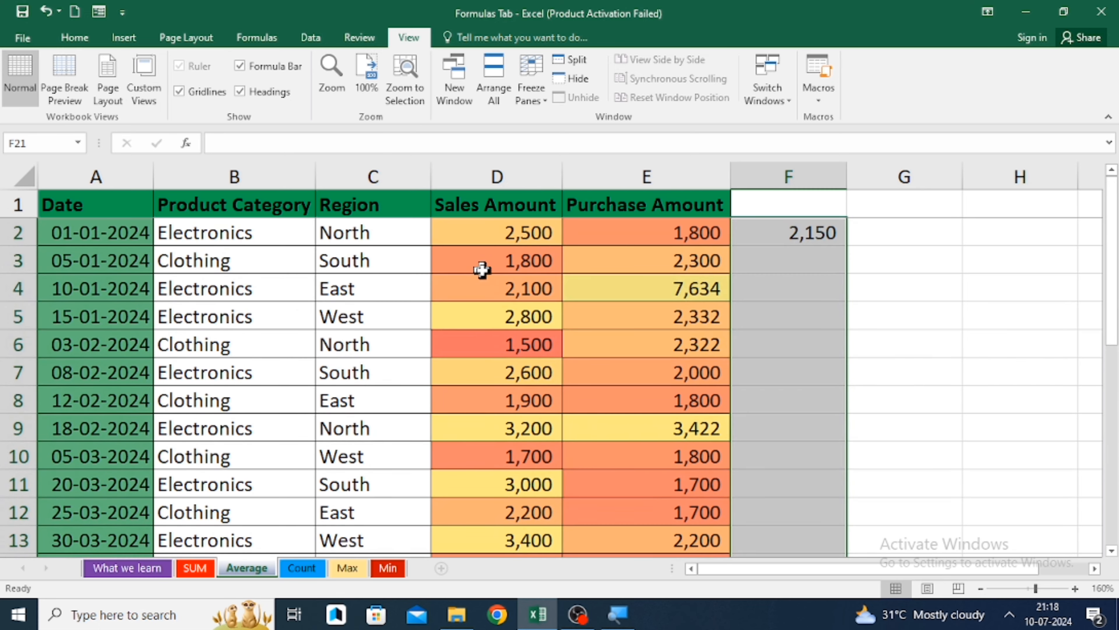
key(ctrl+d)
key(ctrl+Down)
key(Down)
key(Down)
key(Down)
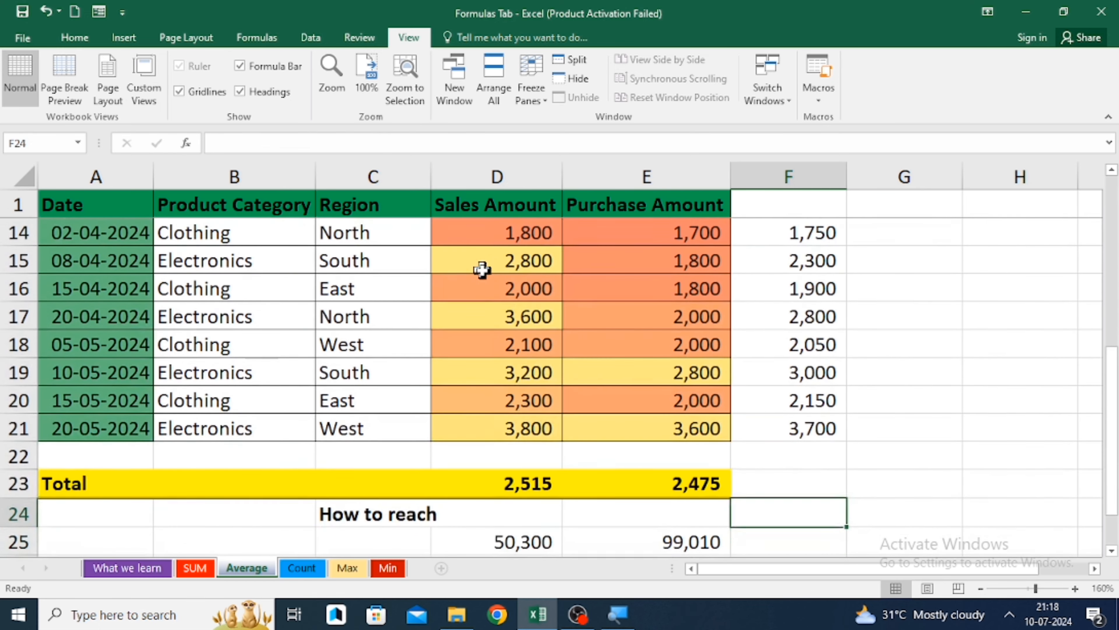
key(ctrl+Up)
key(ctrl+Up)
key(ctrl+Up)
key(Down)
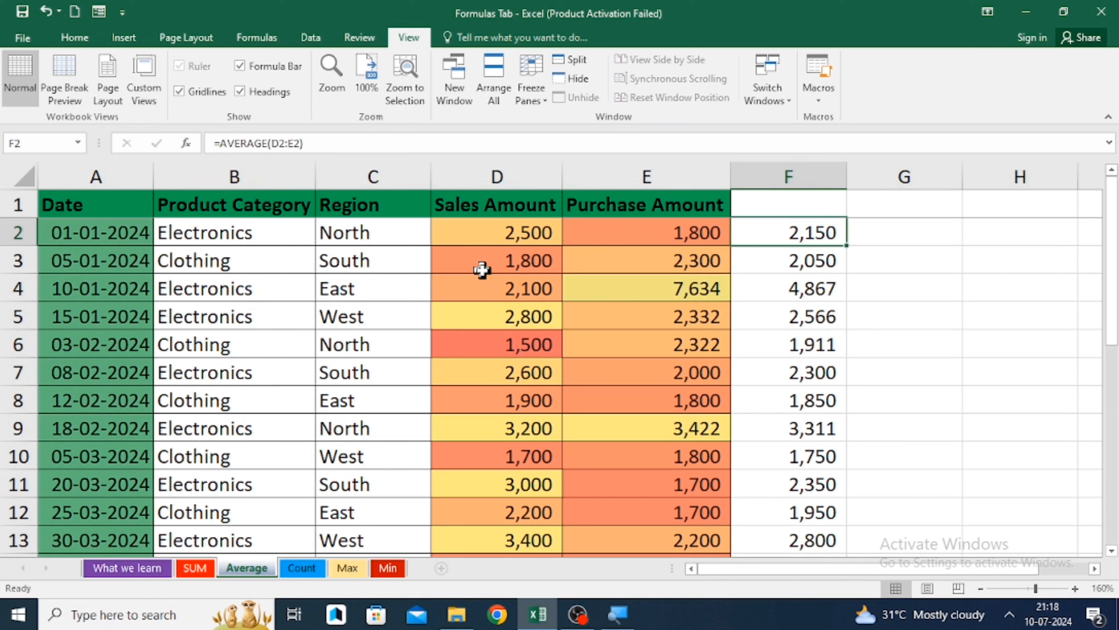
Enter =SUM(D2:E2)/2 in G2 to verify the first record's average manually
key(Right)
text(=)
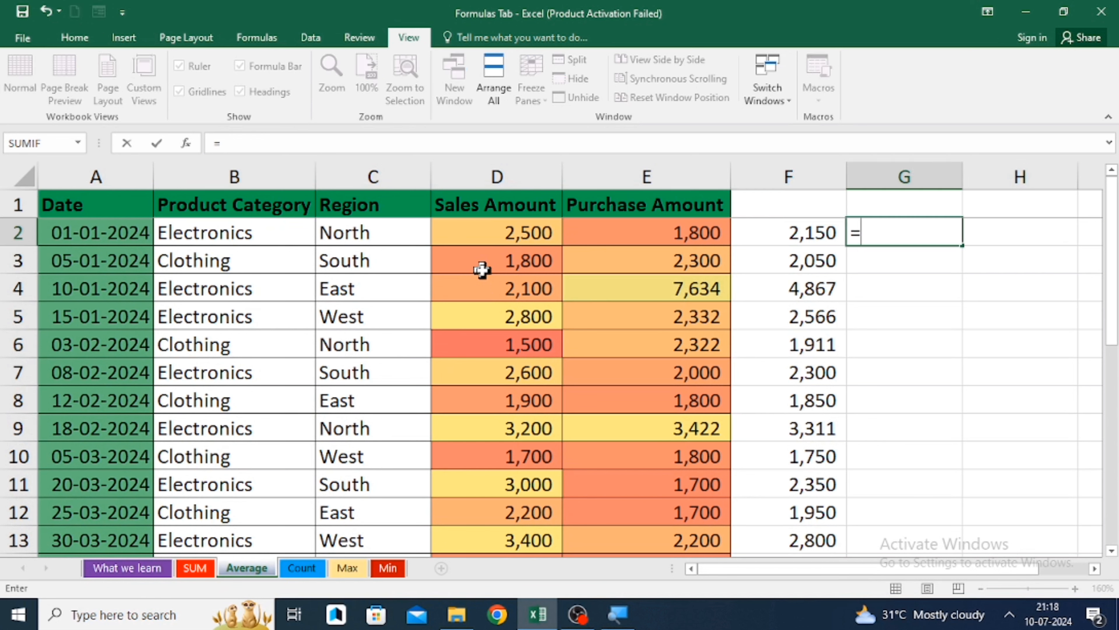
key(Left)
key(Left)
key(Left)
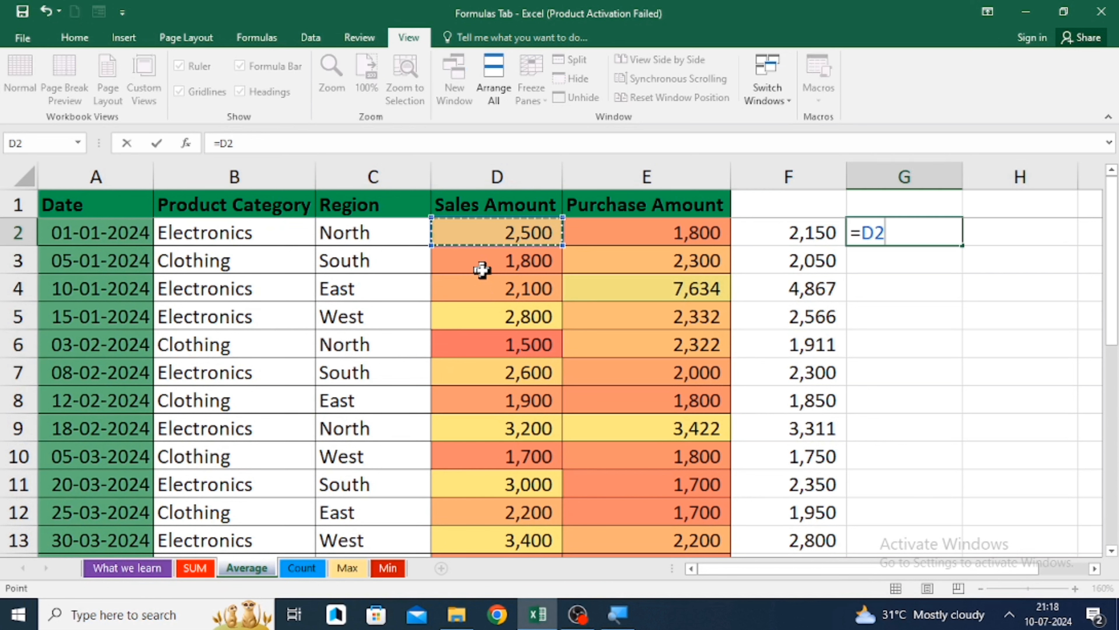
key(BackSpace)
key(BackSpace)
text(SUM()
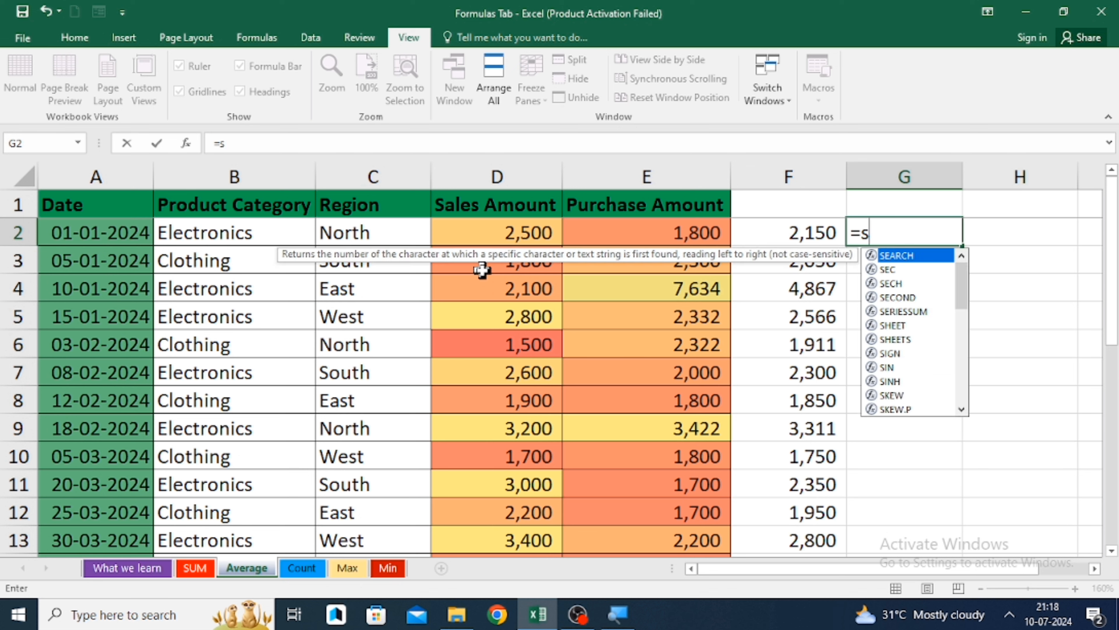
key(Left)
key(Left)
key(Left)
key(shift+Right)
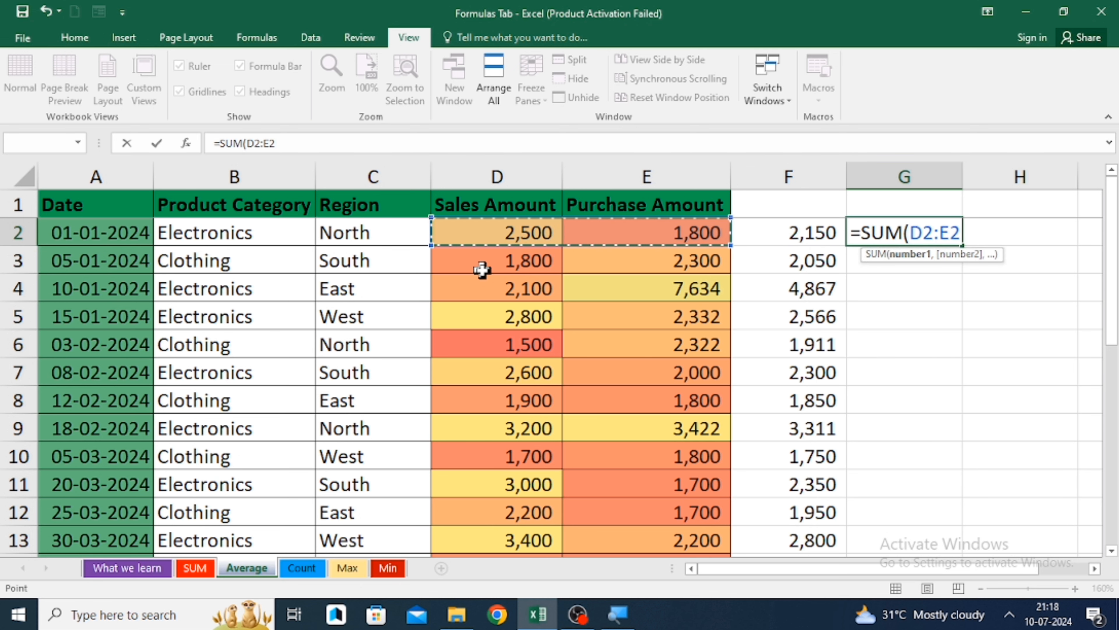
text())
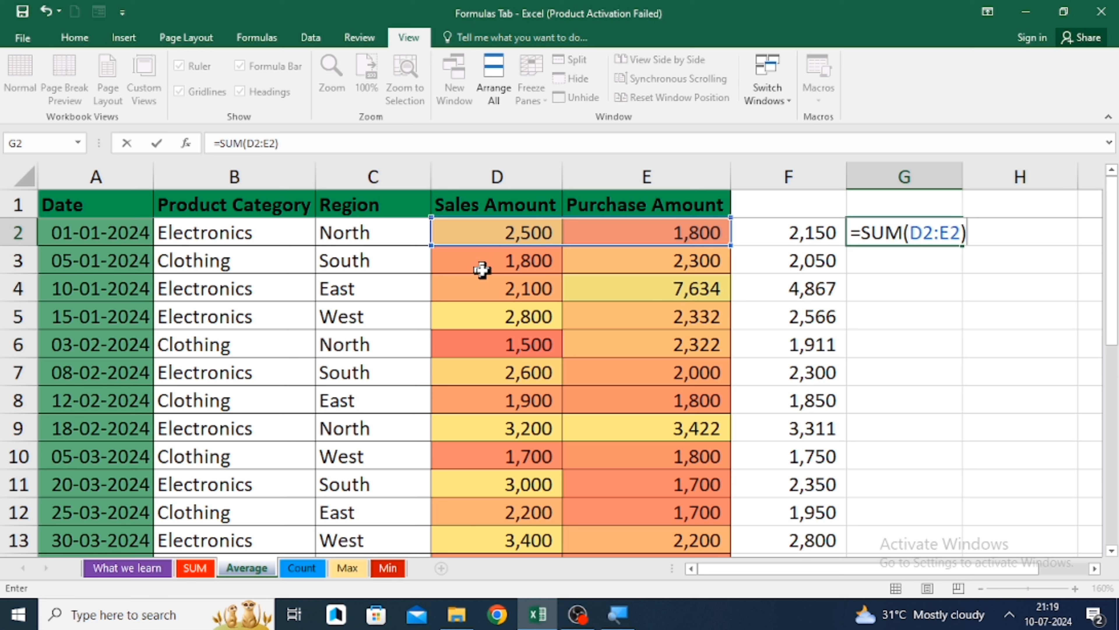
text(/2)
key(Return)
key(Left)
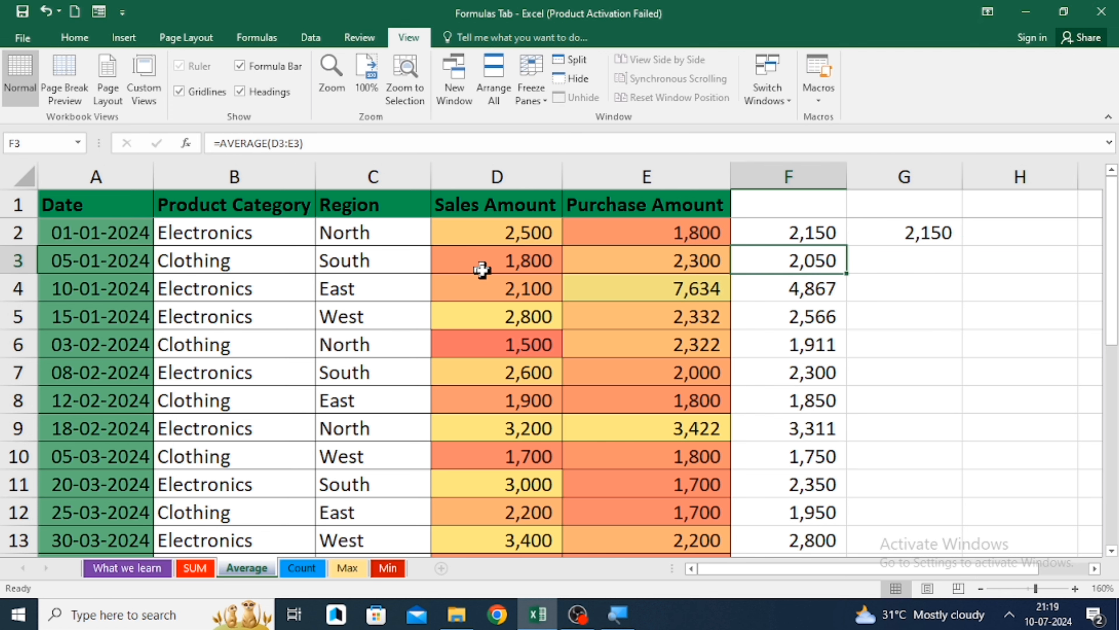
Fill the manual average formula from G2 down through G21
key(ctrl+Down)
key(Right)
key(ctrl+shift+Up)
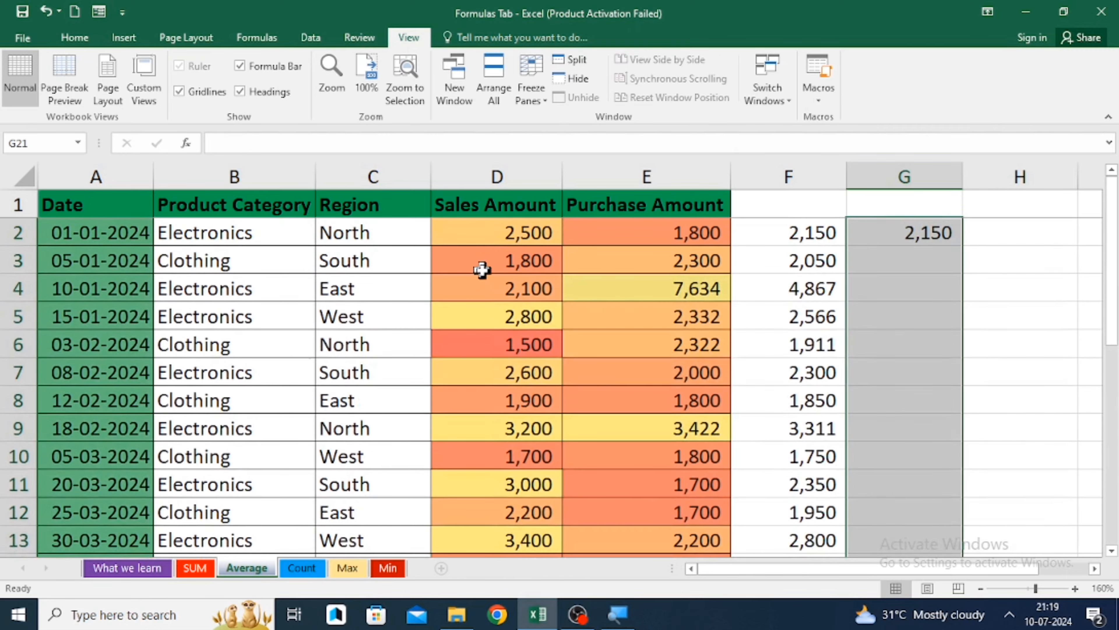
key(ctrl+d)
key(ctrl+Down)
key(ctrl+Up)
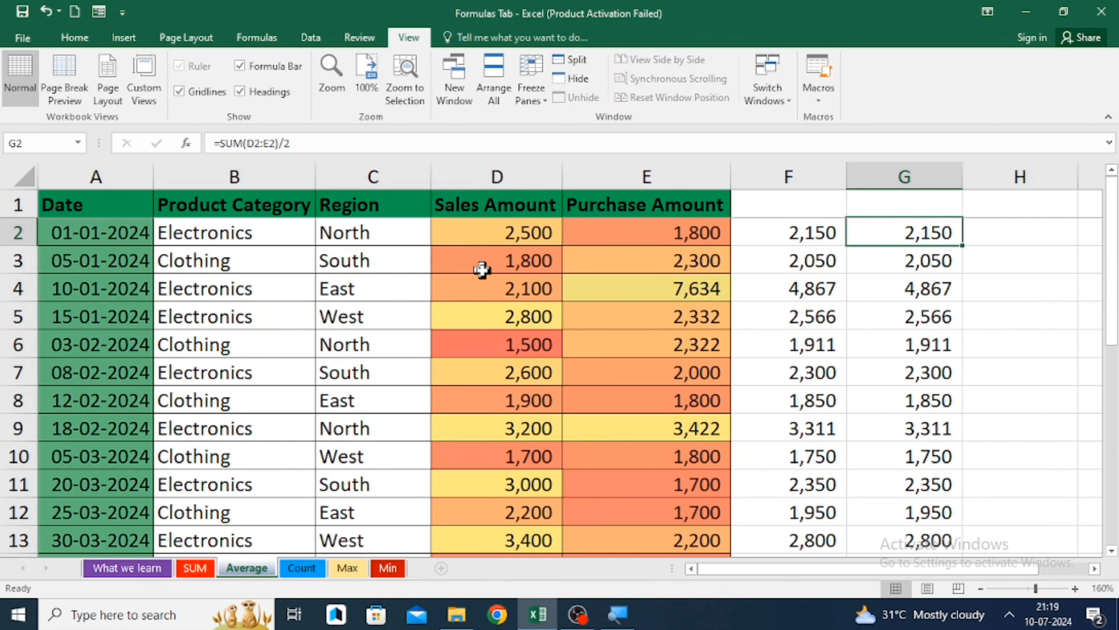
Enter =F2-G2 in H2 to compare the first record's AVERAGE result with its manual average
key(Right)
text(=)
key(Left)
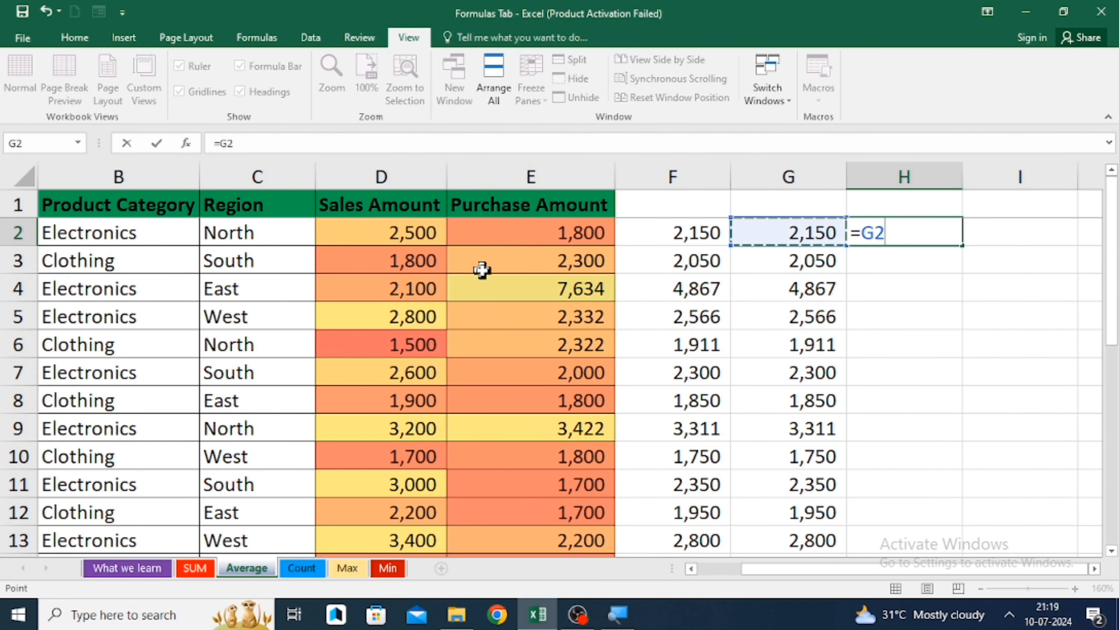
key(Left)
text(-)
key(Left)
key(Return)
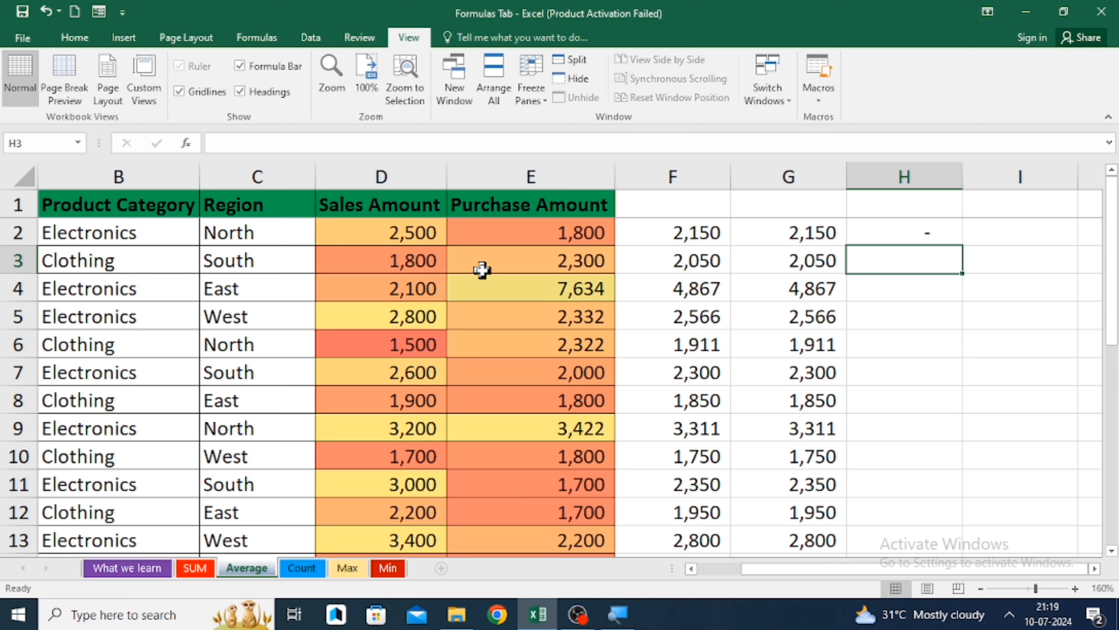
Fill the difference formula from H2 down through H21
key(Left)
key(ctrl+Down)
key(Right)
key(ctrl+Up)
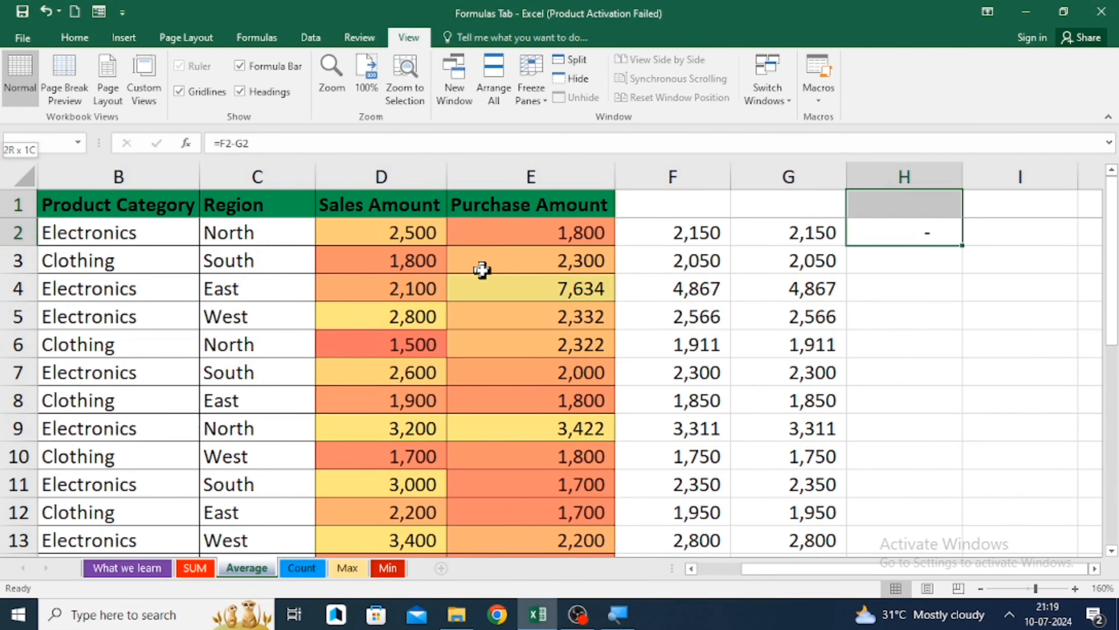
key(Left)
key(ctrl+Down)
key(Right)
key(ctrl+shift+Up)
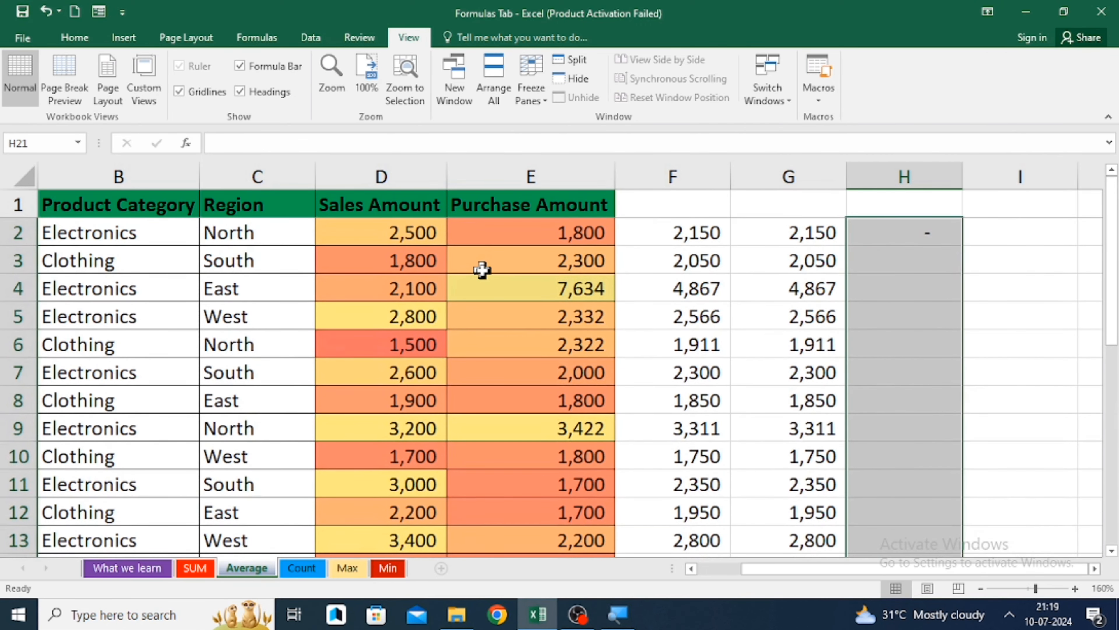
key(ctrl+d)
key(Up)
key(Down)
key(Down)
Review the first record's average formulas in columns F and G against its Sales and Purchase amounts in D2:E2
key(Left)
key(Left)
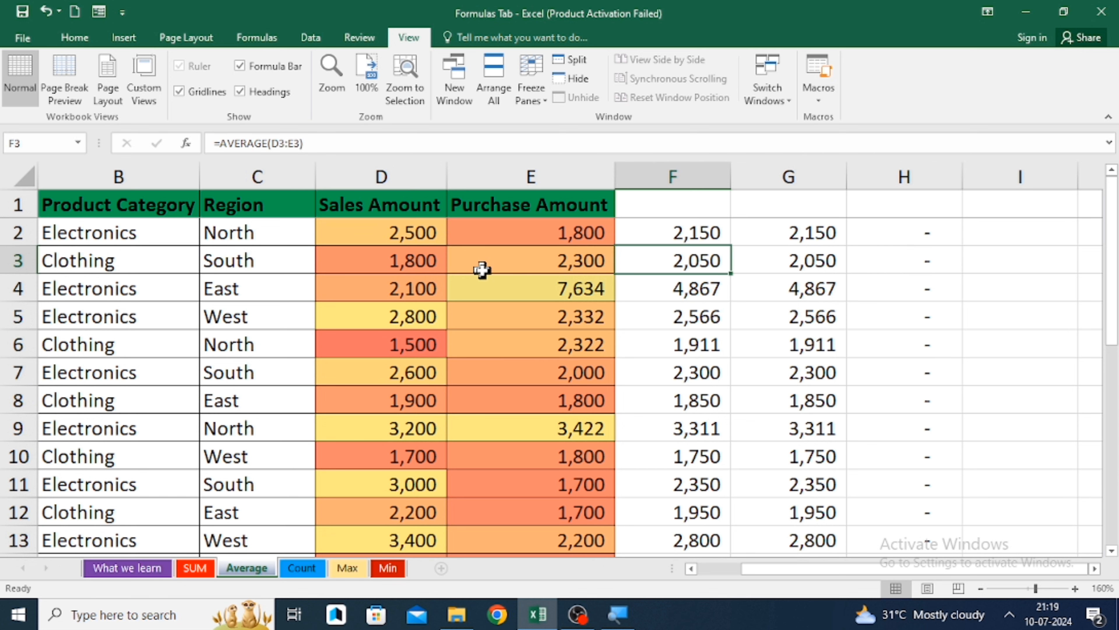
key(Up)
key(Right)
key(Left)
key(ctrl+Left)
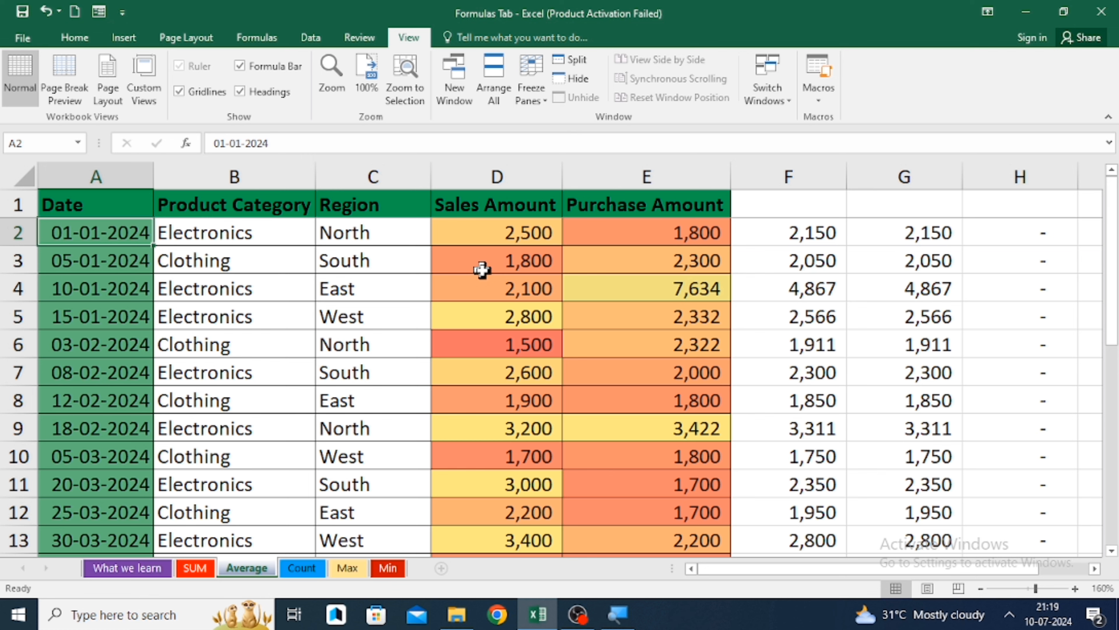
key(Right)
key(Right)
key(Right)
key(Right)
key(Right)
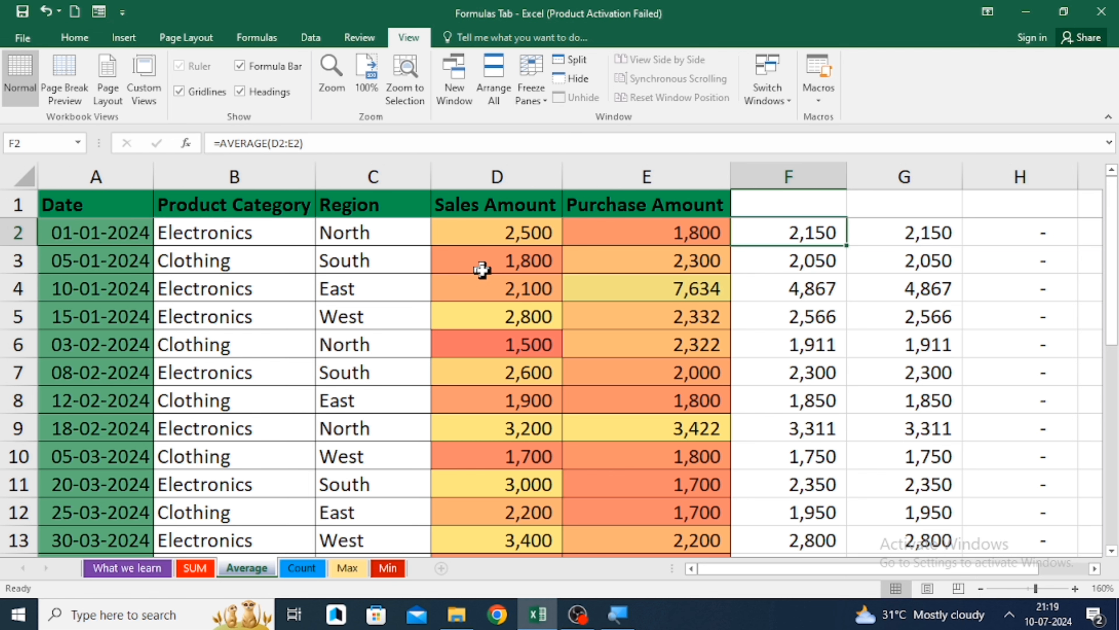
key(Left)
key(Left)
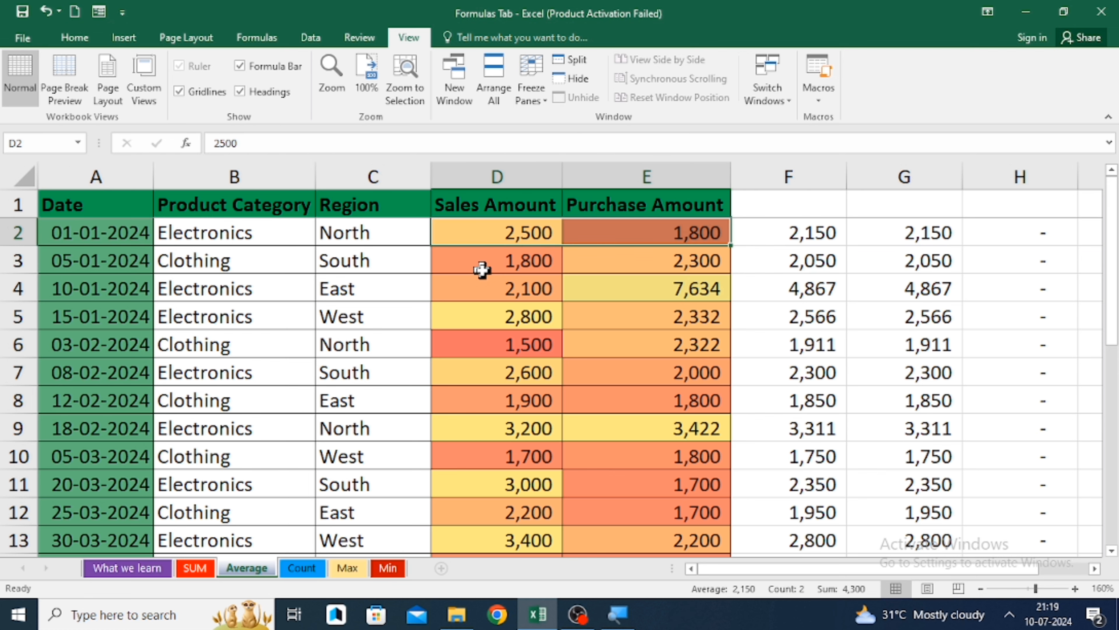
Examine the Sales Amount column down to the Total row, and recheck the row average formulas in G2 and F2
key(Down)
key(ctrl+Down)
key(ctrl+Down)
key(Up)
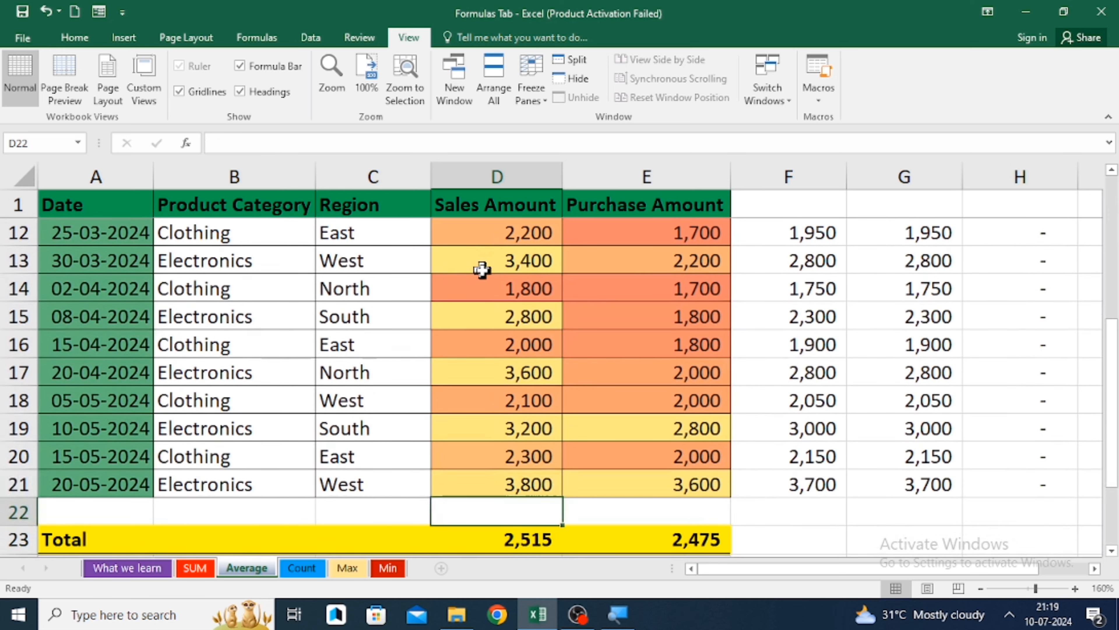
key(ctrl+Up)
key(ctrl+Up)
key(Down)
key(ctrl+Down)
key(Up)
key(Up)
key(Up)
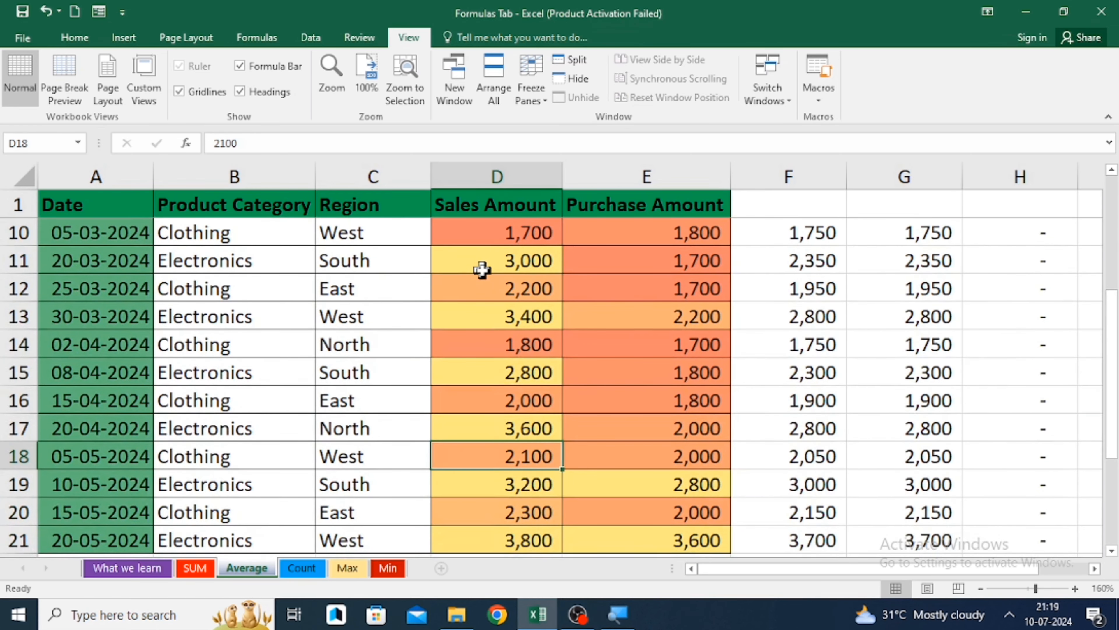
key(ctrl+Up)
key(Right)
key(Right)
key(Right)
key(Down)
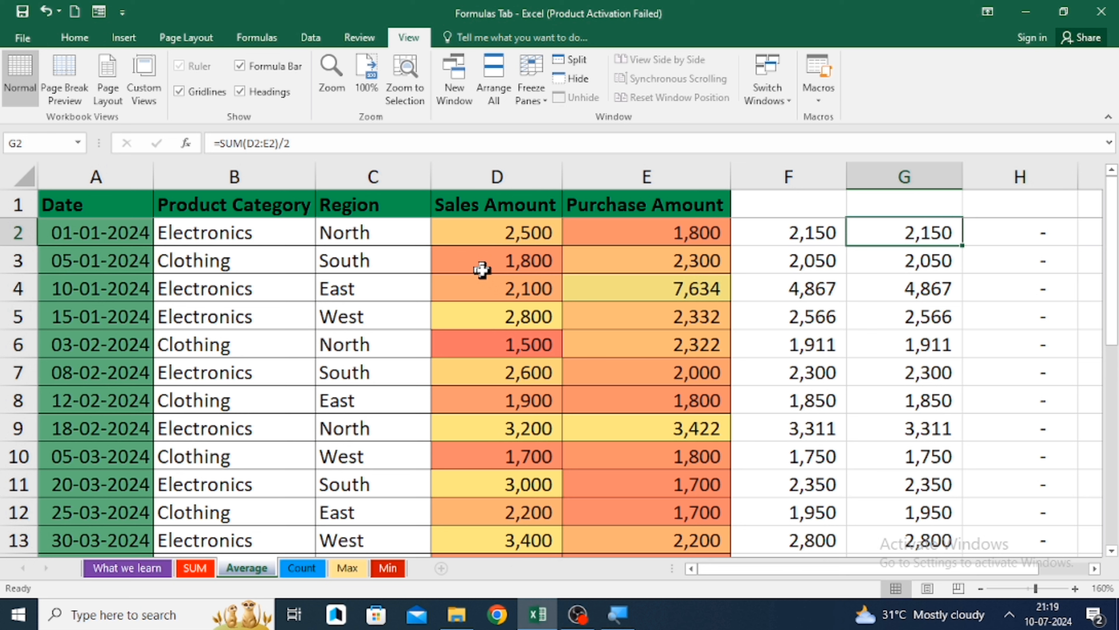
key(Left)
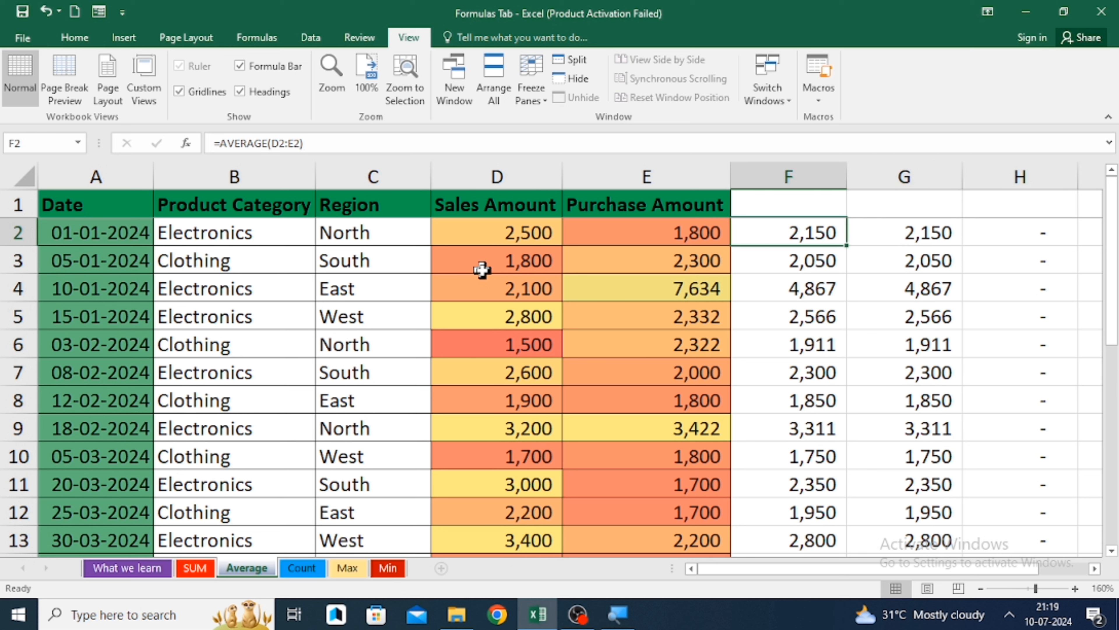